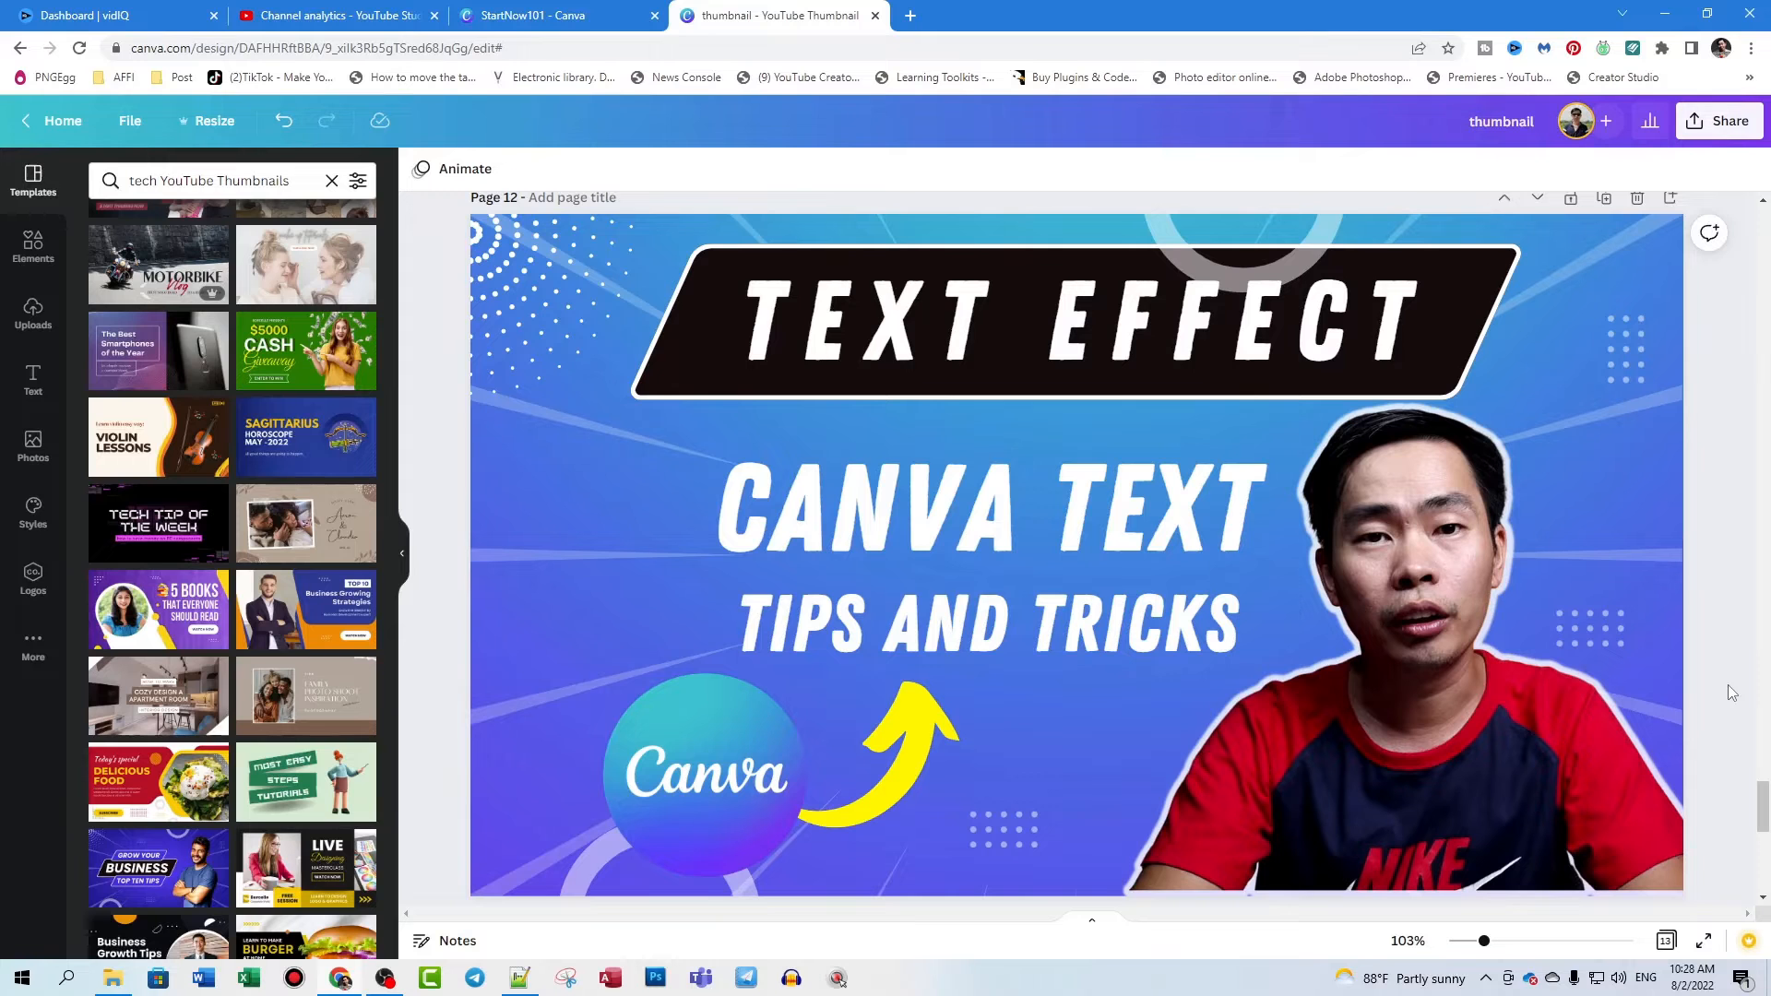
# - Delete the "CANVA TEXT TIPS AND TRICKS" text block from the thumbnail on page 12
pyautogui.click(1022, 633)
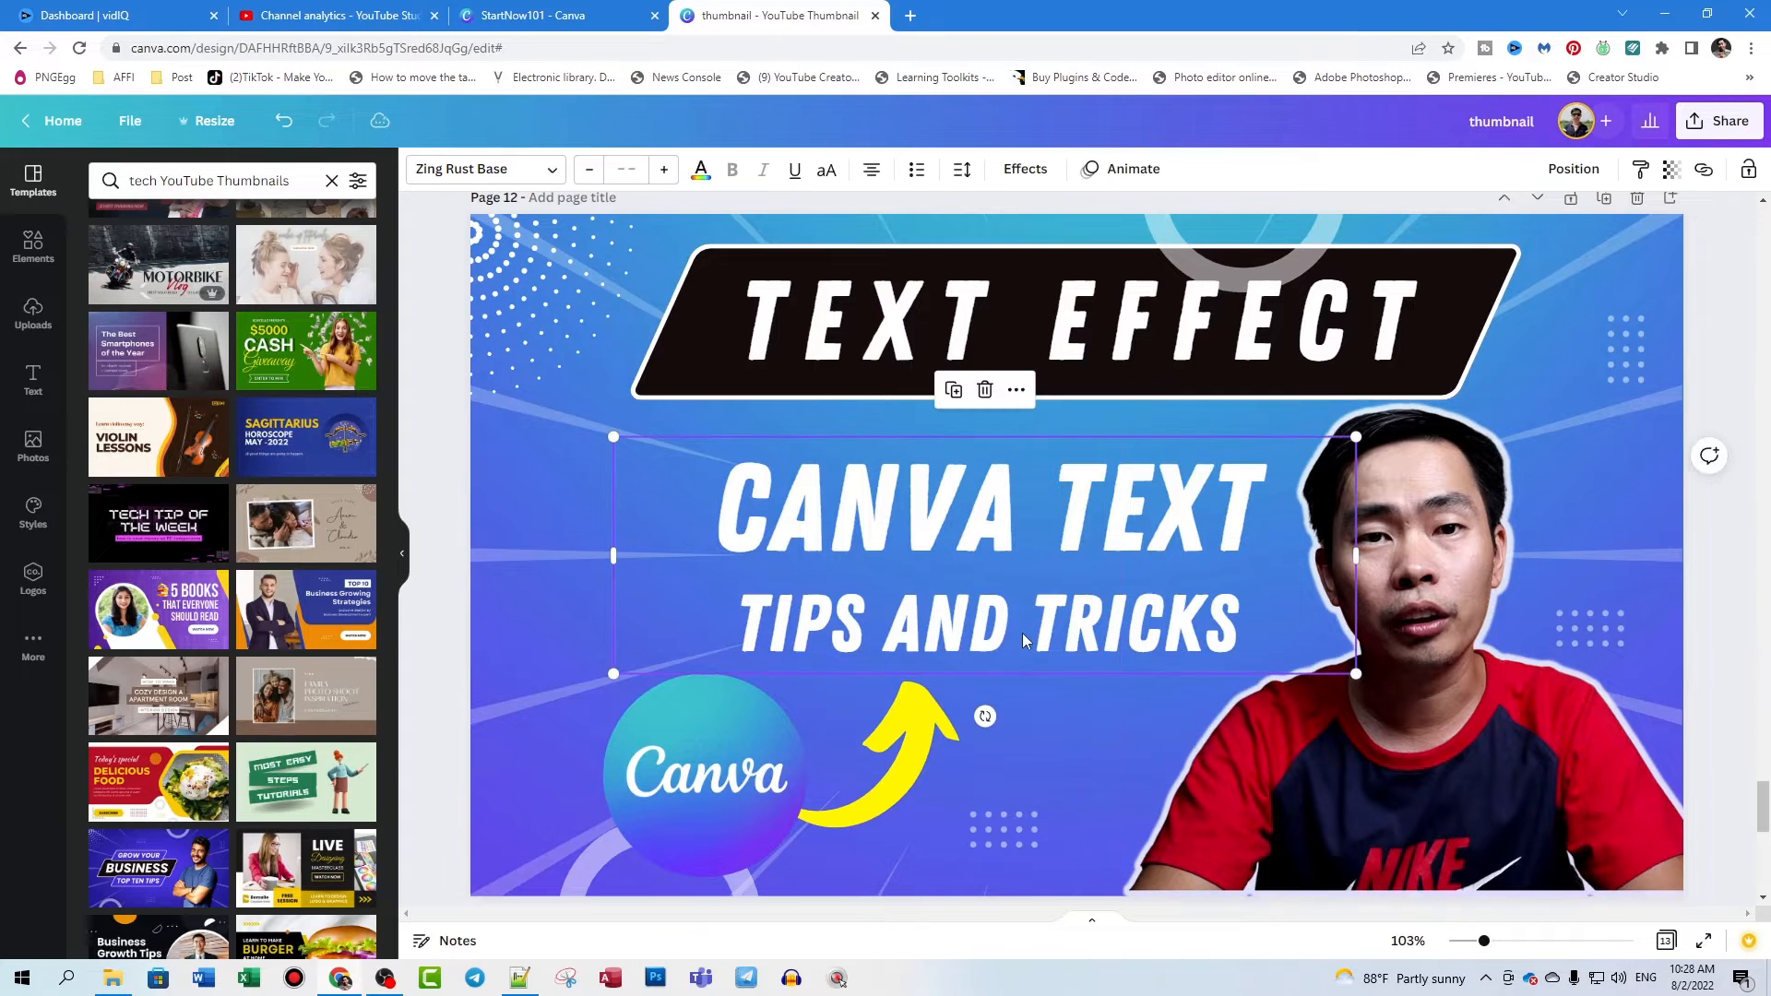
pyautogui.click(1094, 353)
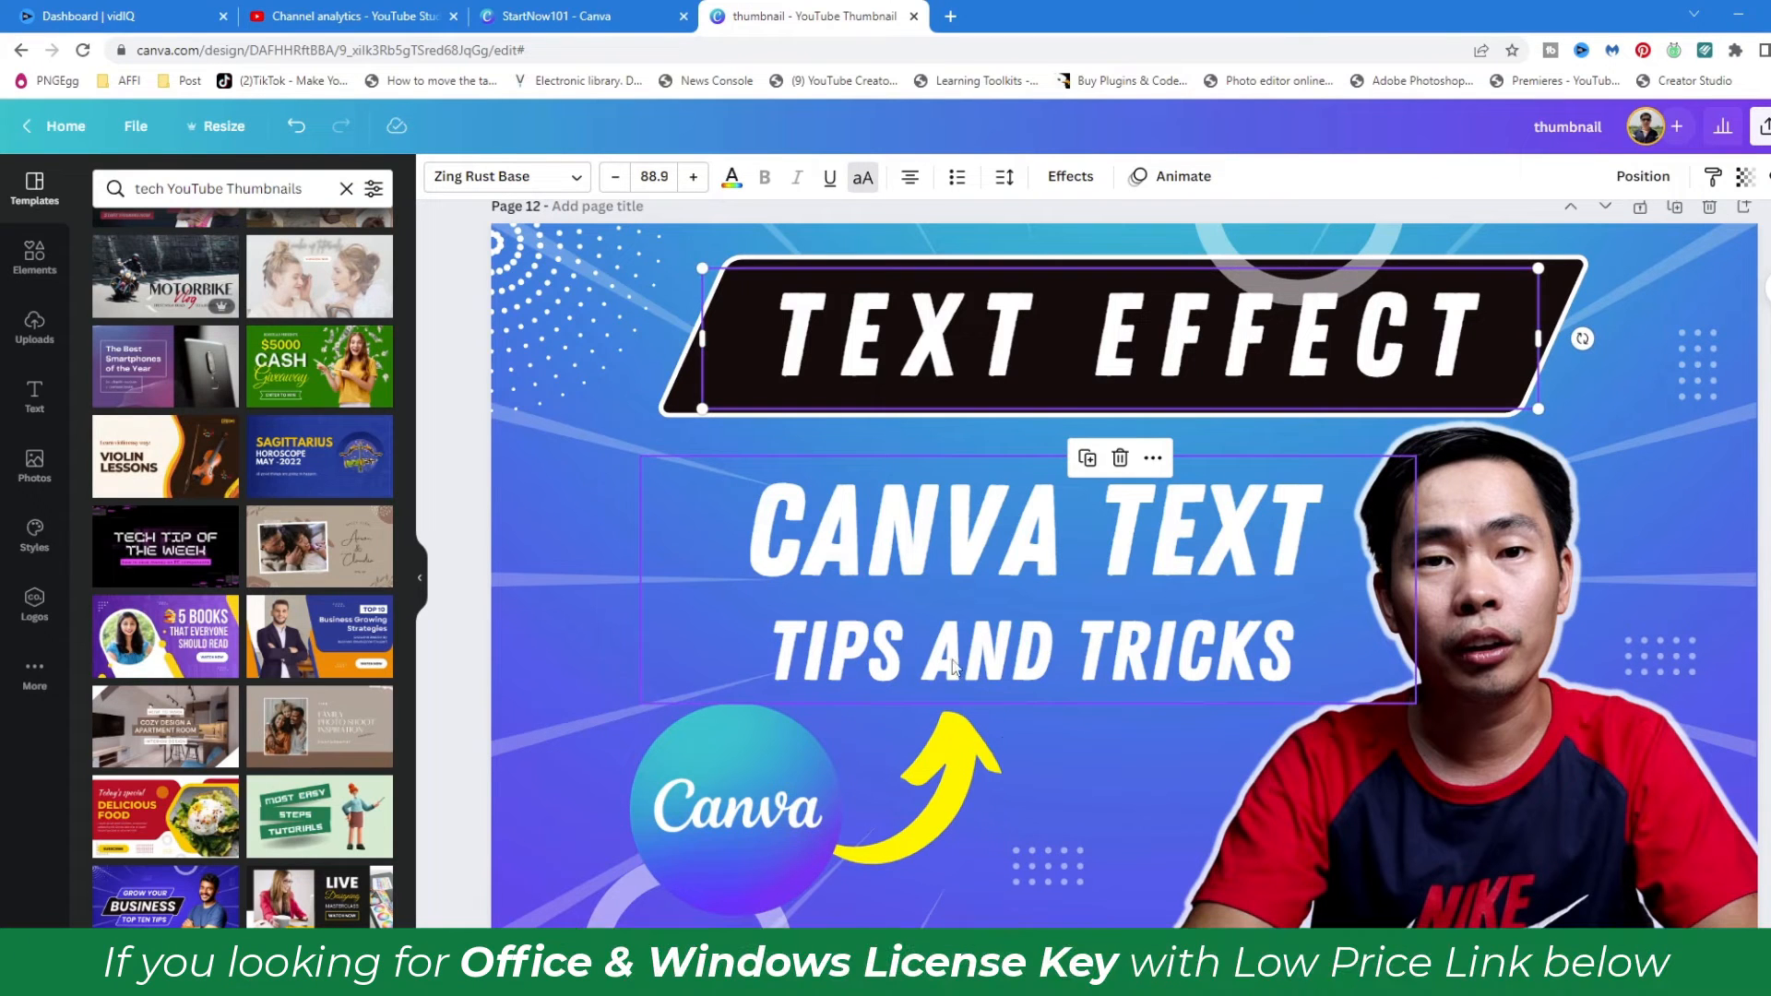
pyautogui.click(976, 646)
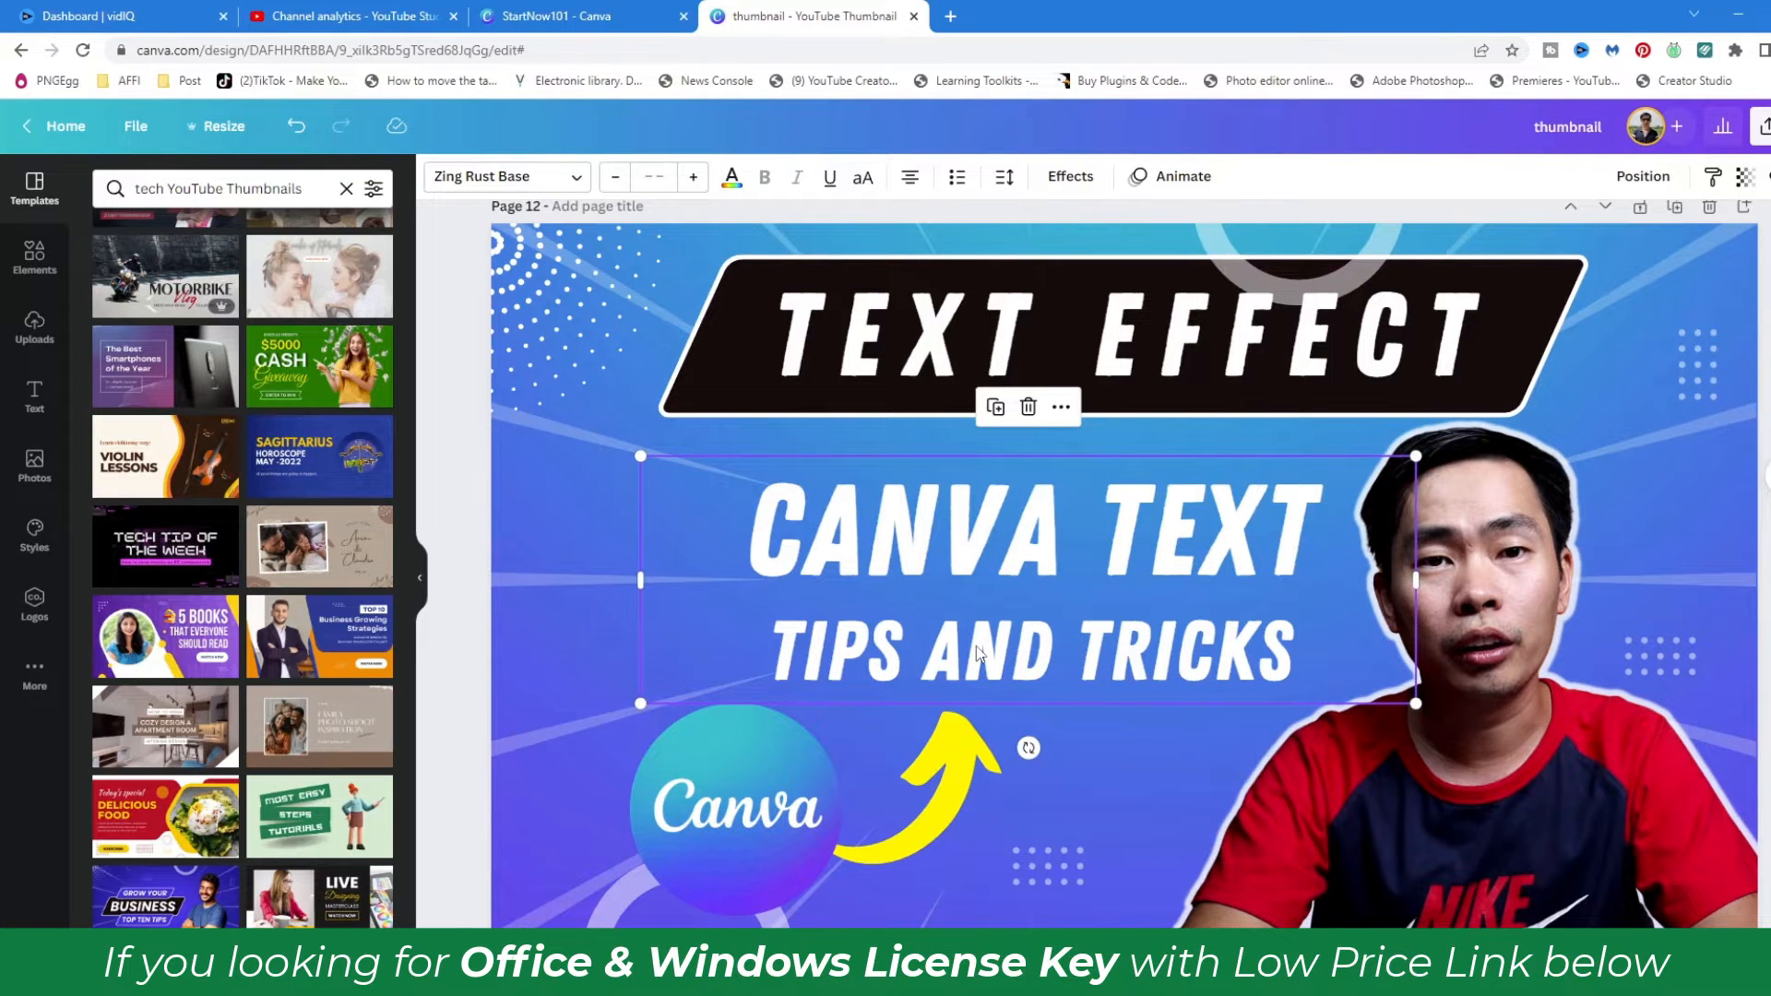
pyautogui.press('Delete')
pyautogui.click(1010, 367)
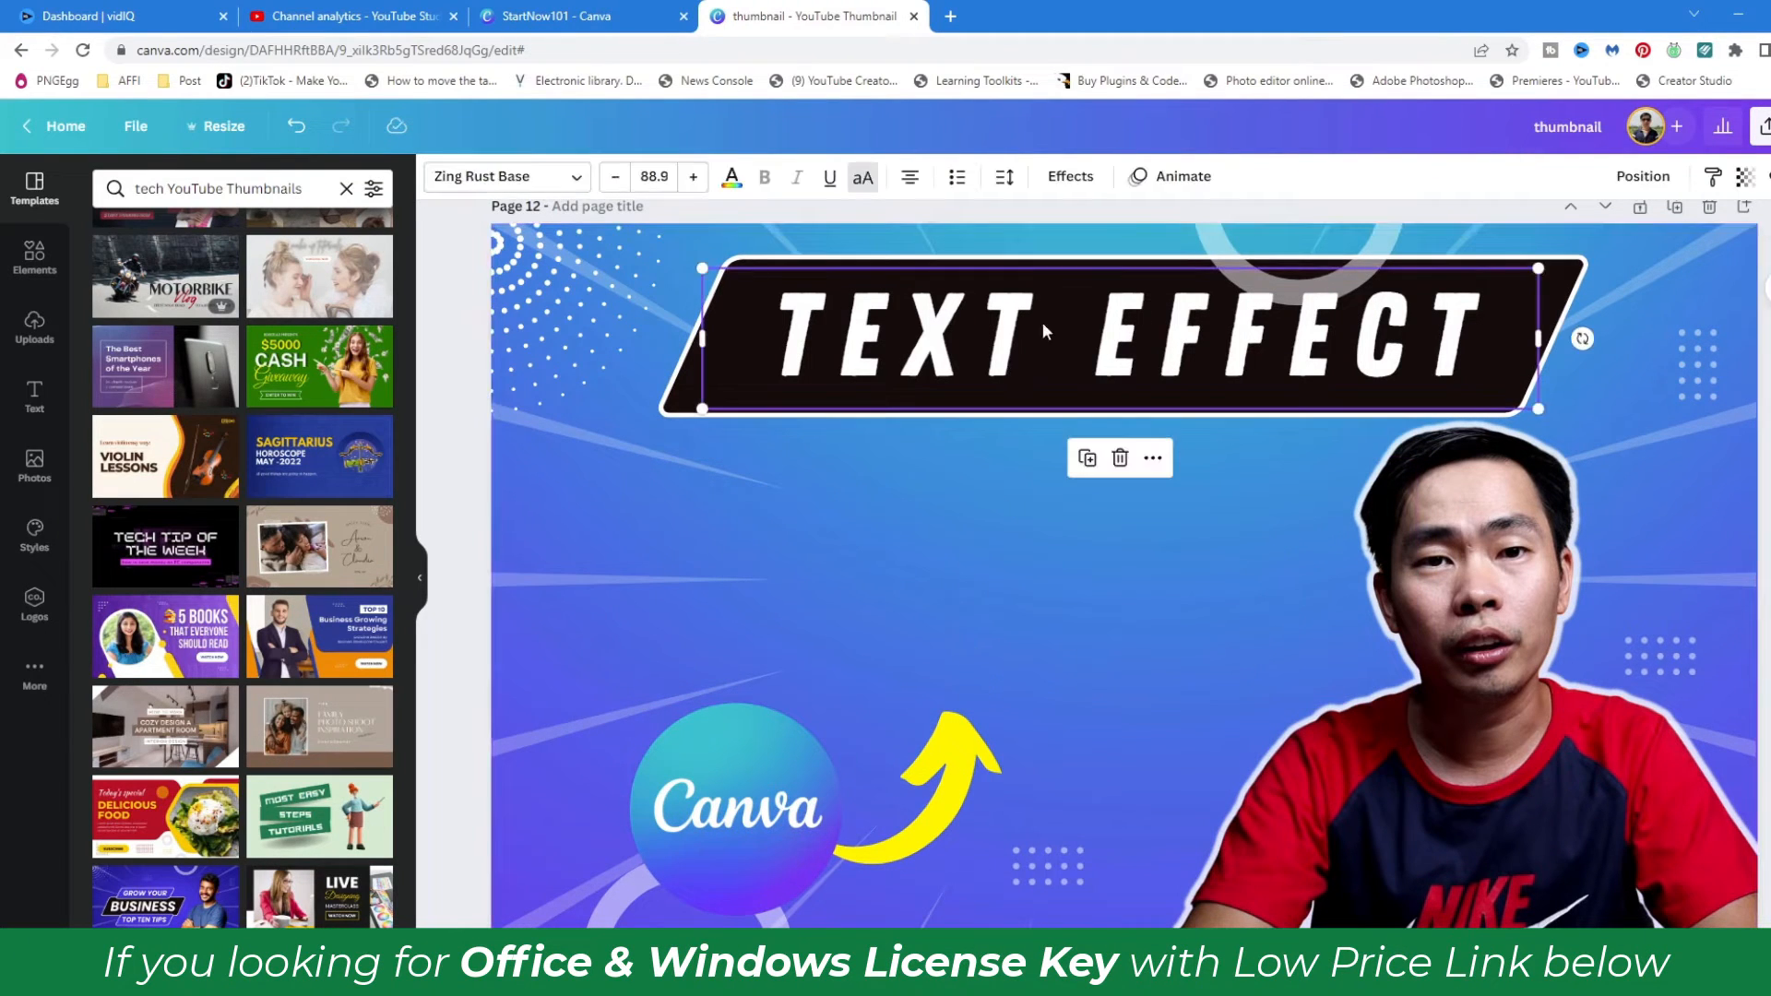
# - Add a heading to the thumbnail that reads "TEXT EFFECT"
pyautogui.click(914, 588)
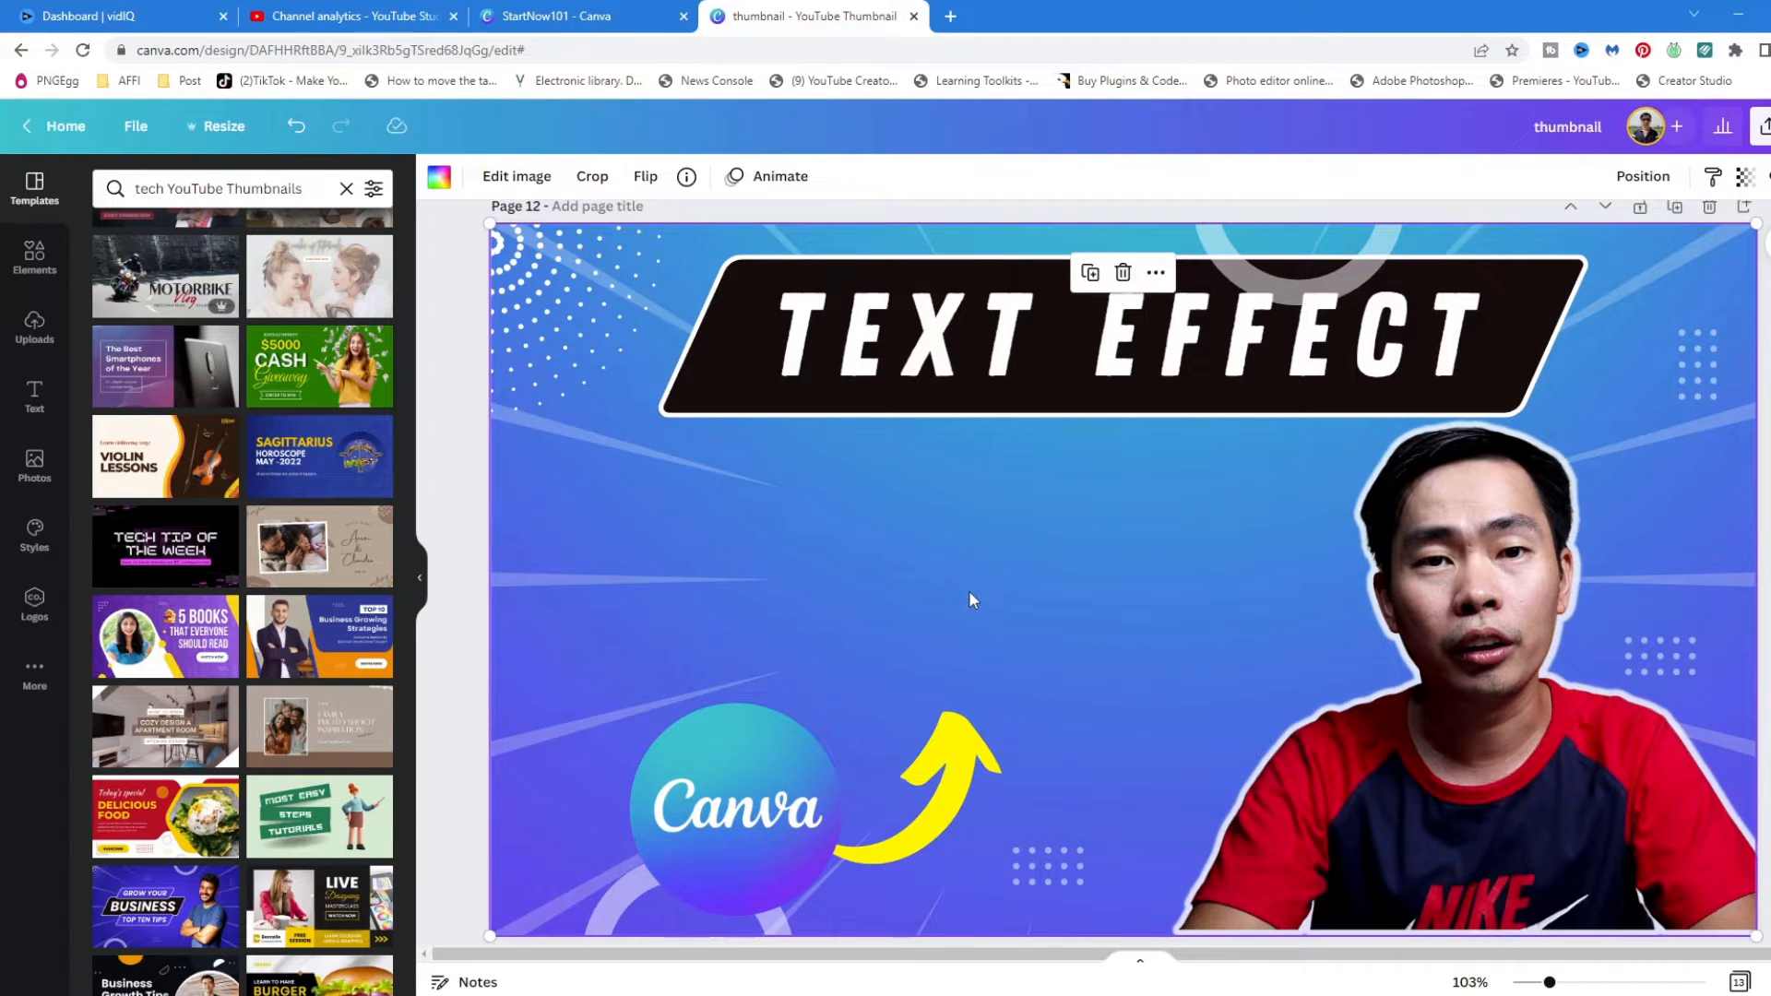
pyautogui.click(34, 399)
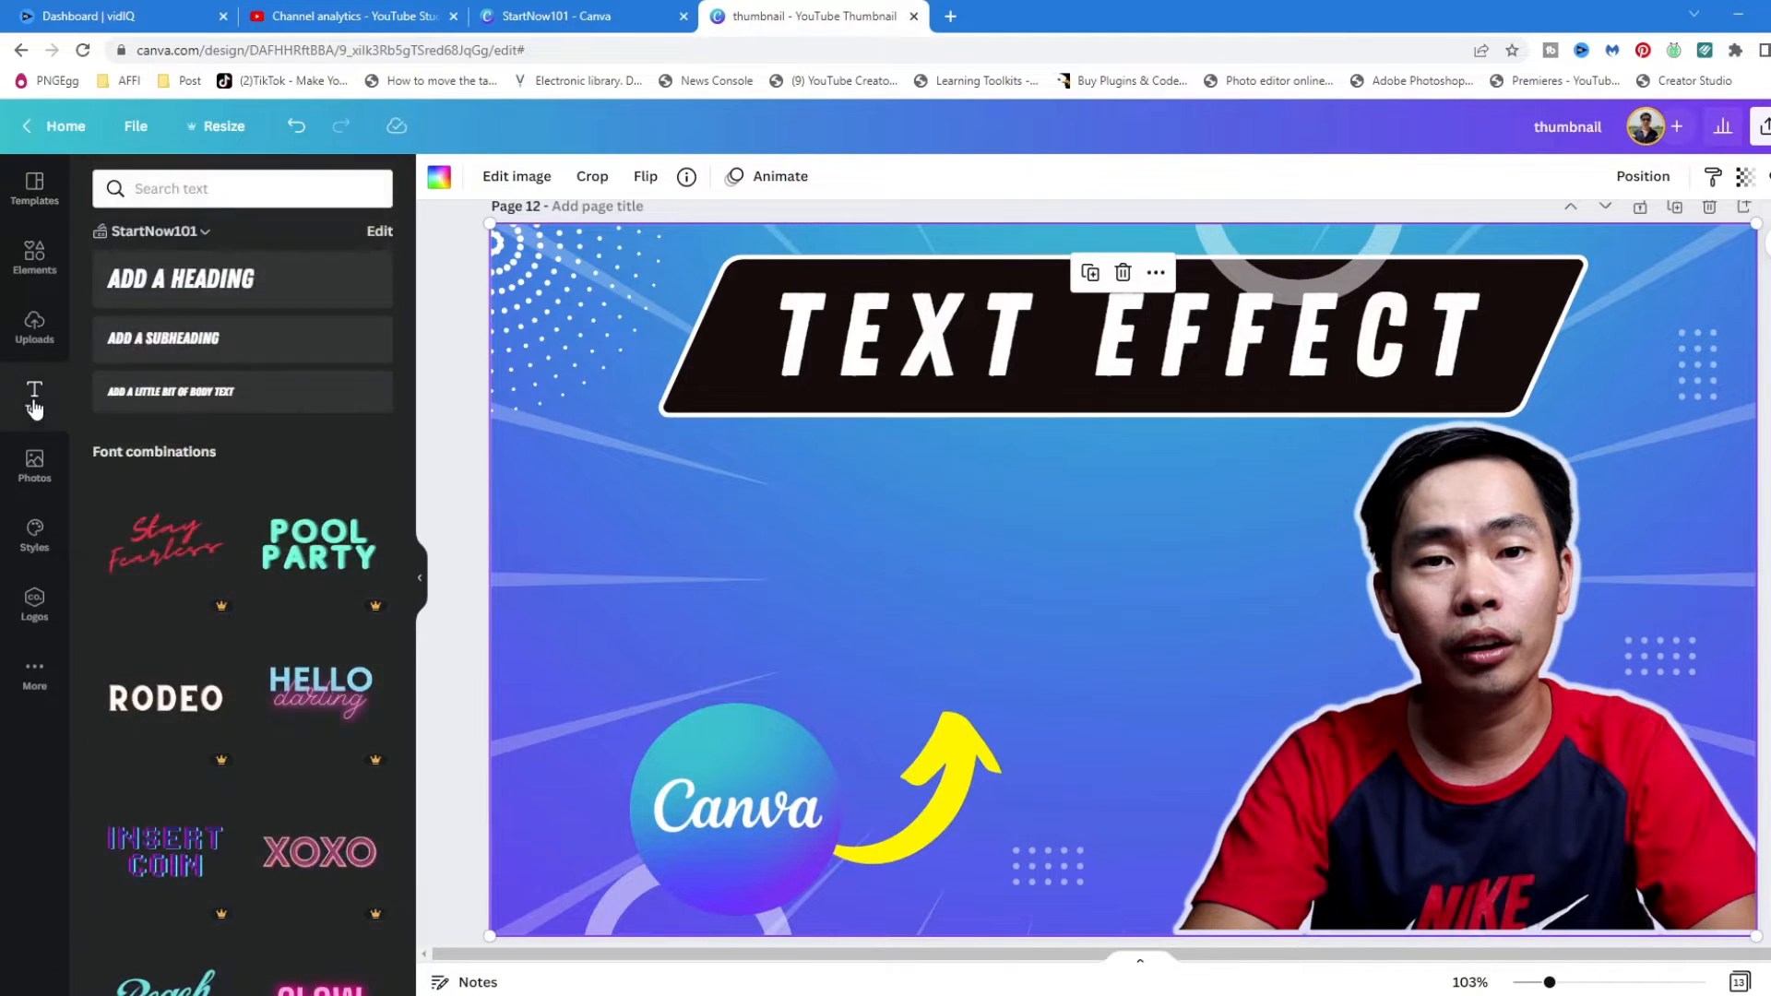
pyautogui.click(225, 282)
pyautogui.doubleClick(1149, 590)
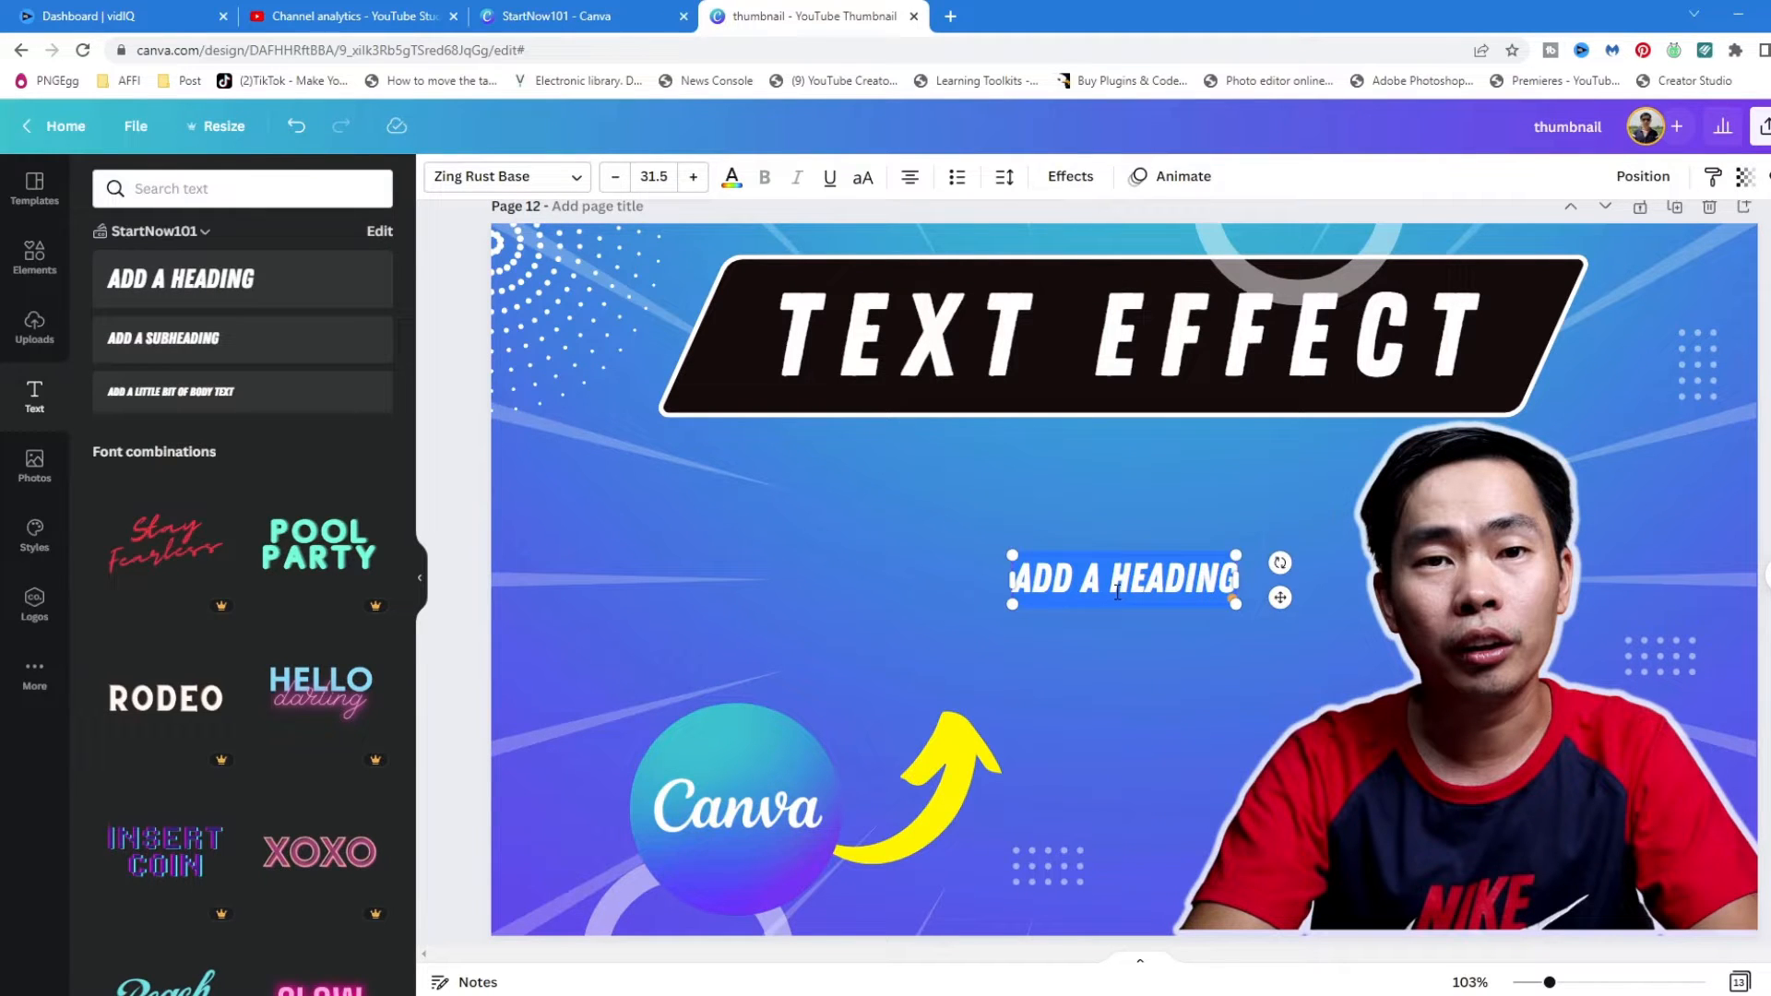
pyautogui.write('TE')
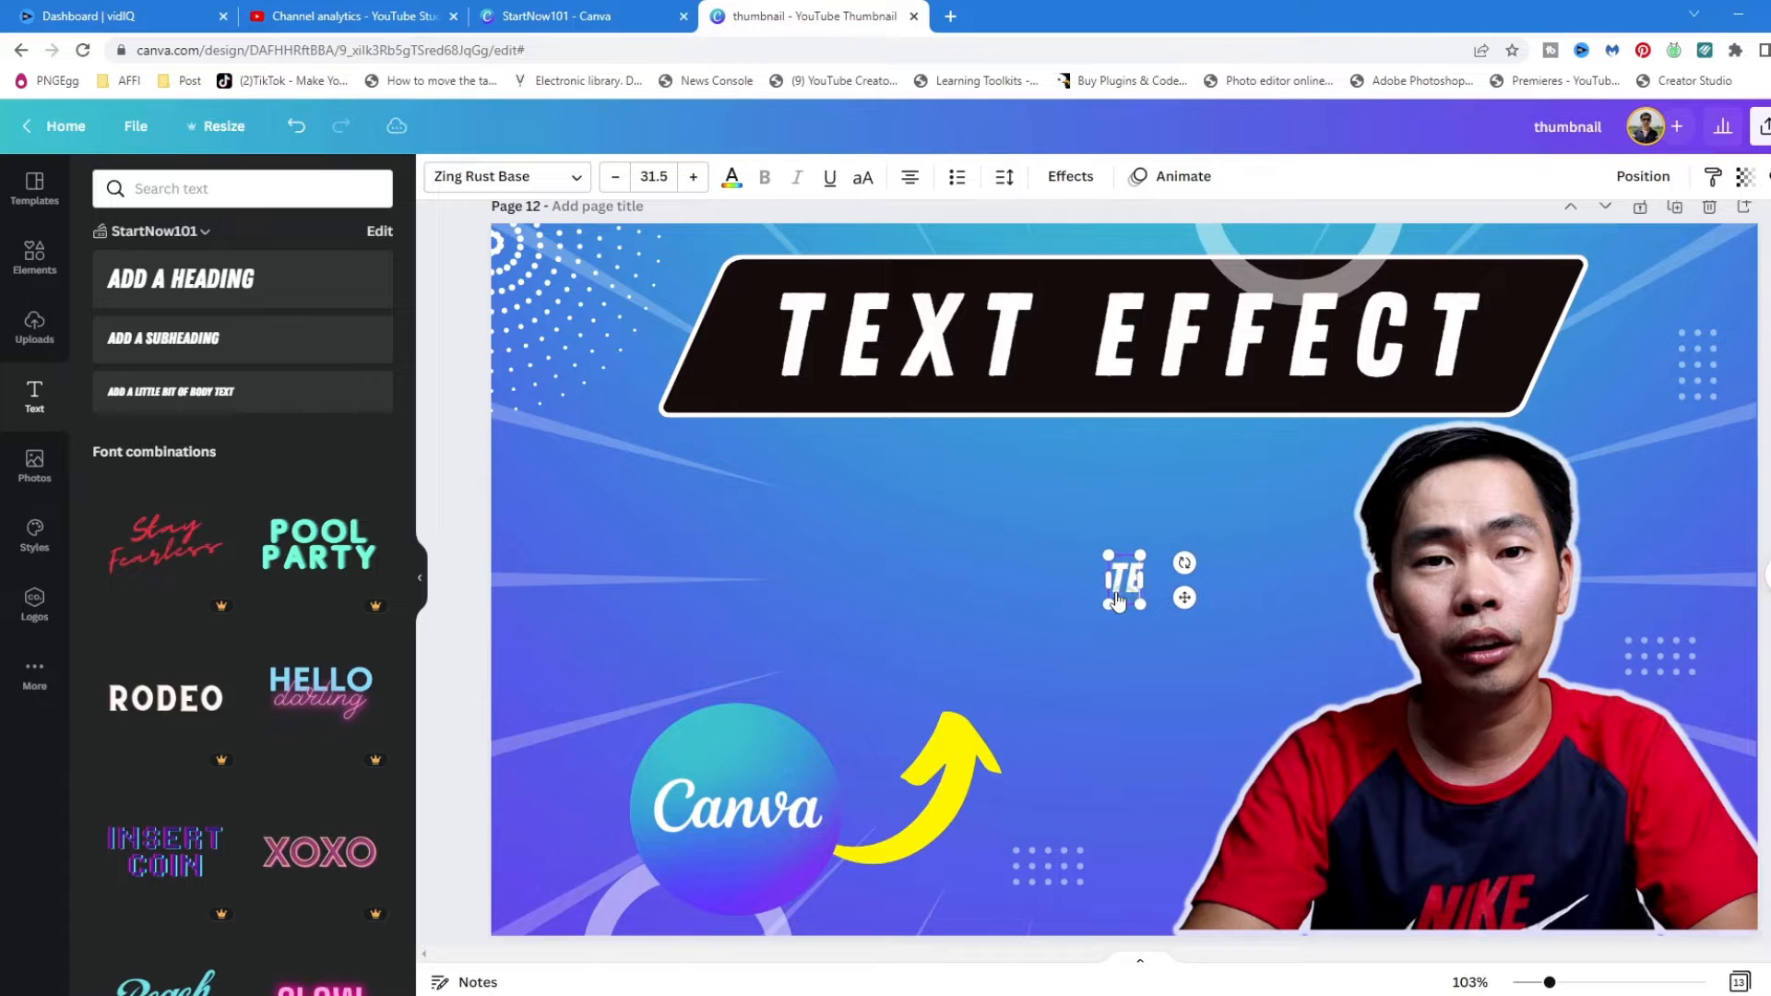
pyautogui.write('XT EFFECT')
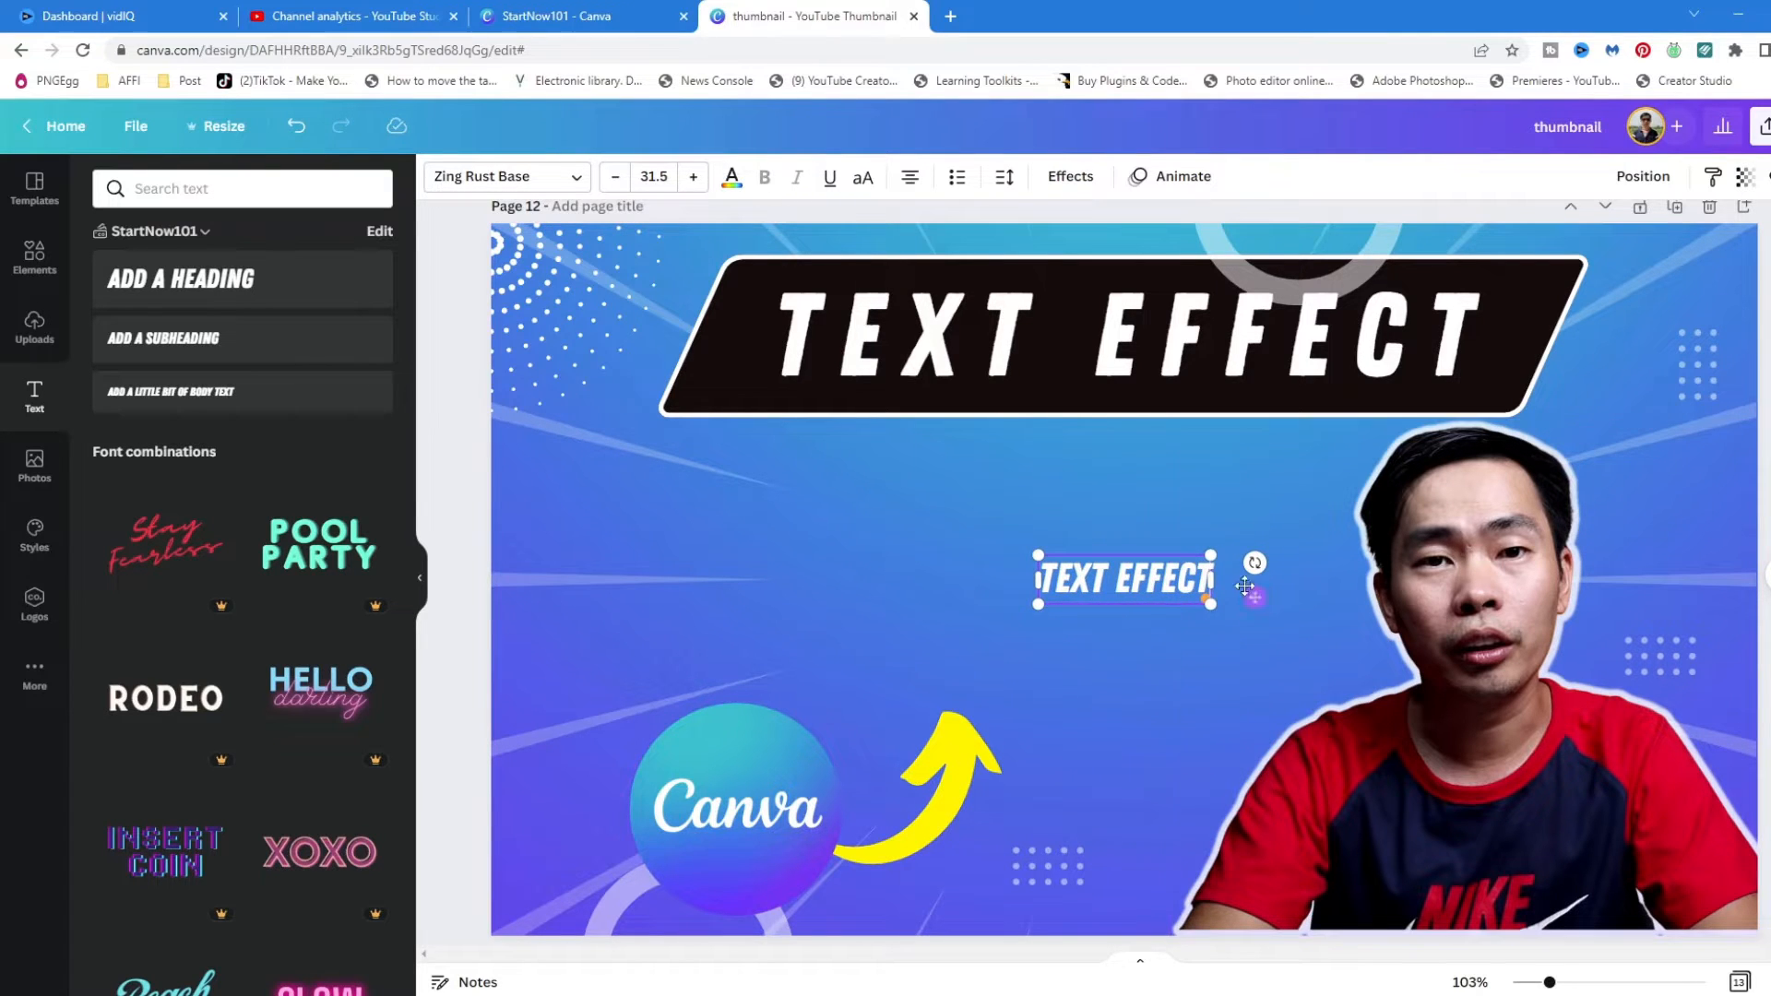
# - Enlarge the new "TEXT EFFECT" heading to a font size of about 115 and place it just below the black banner
pyautogui.moveTo(1211, 556); pyautogui.dragTo(1404, 429)
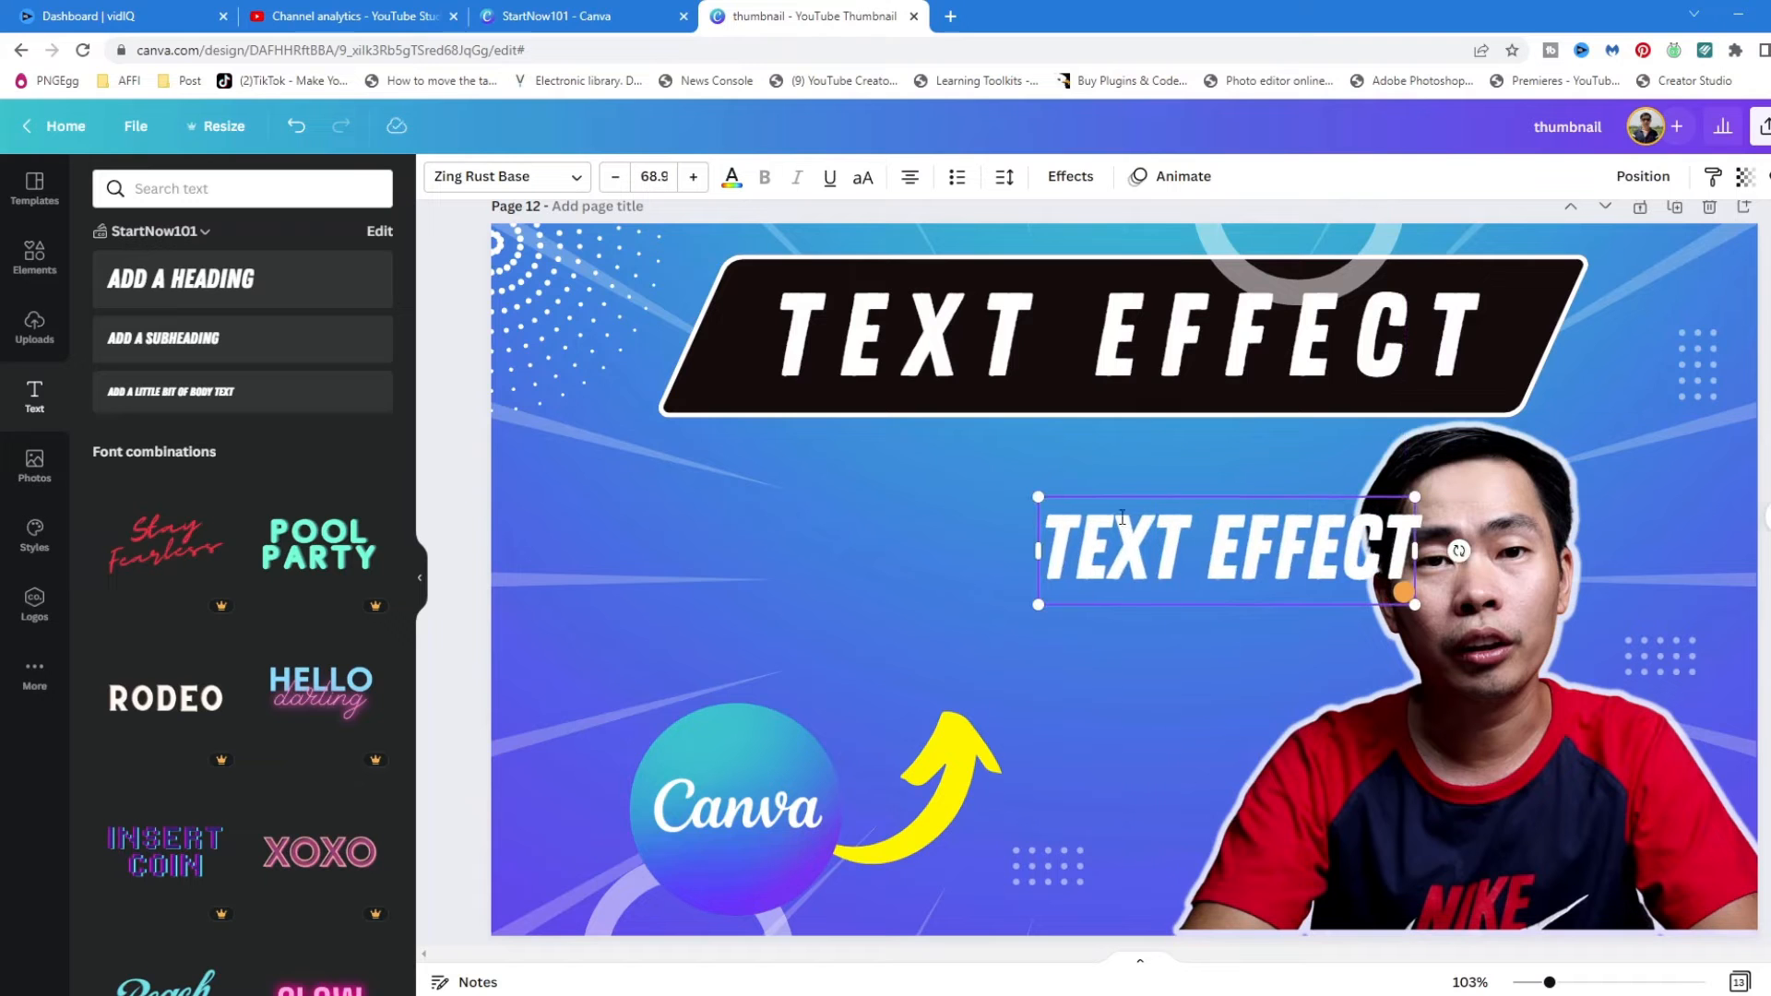
pyautogui.moveTo(1039, 496); pyautogui.dragTo(784, 423)
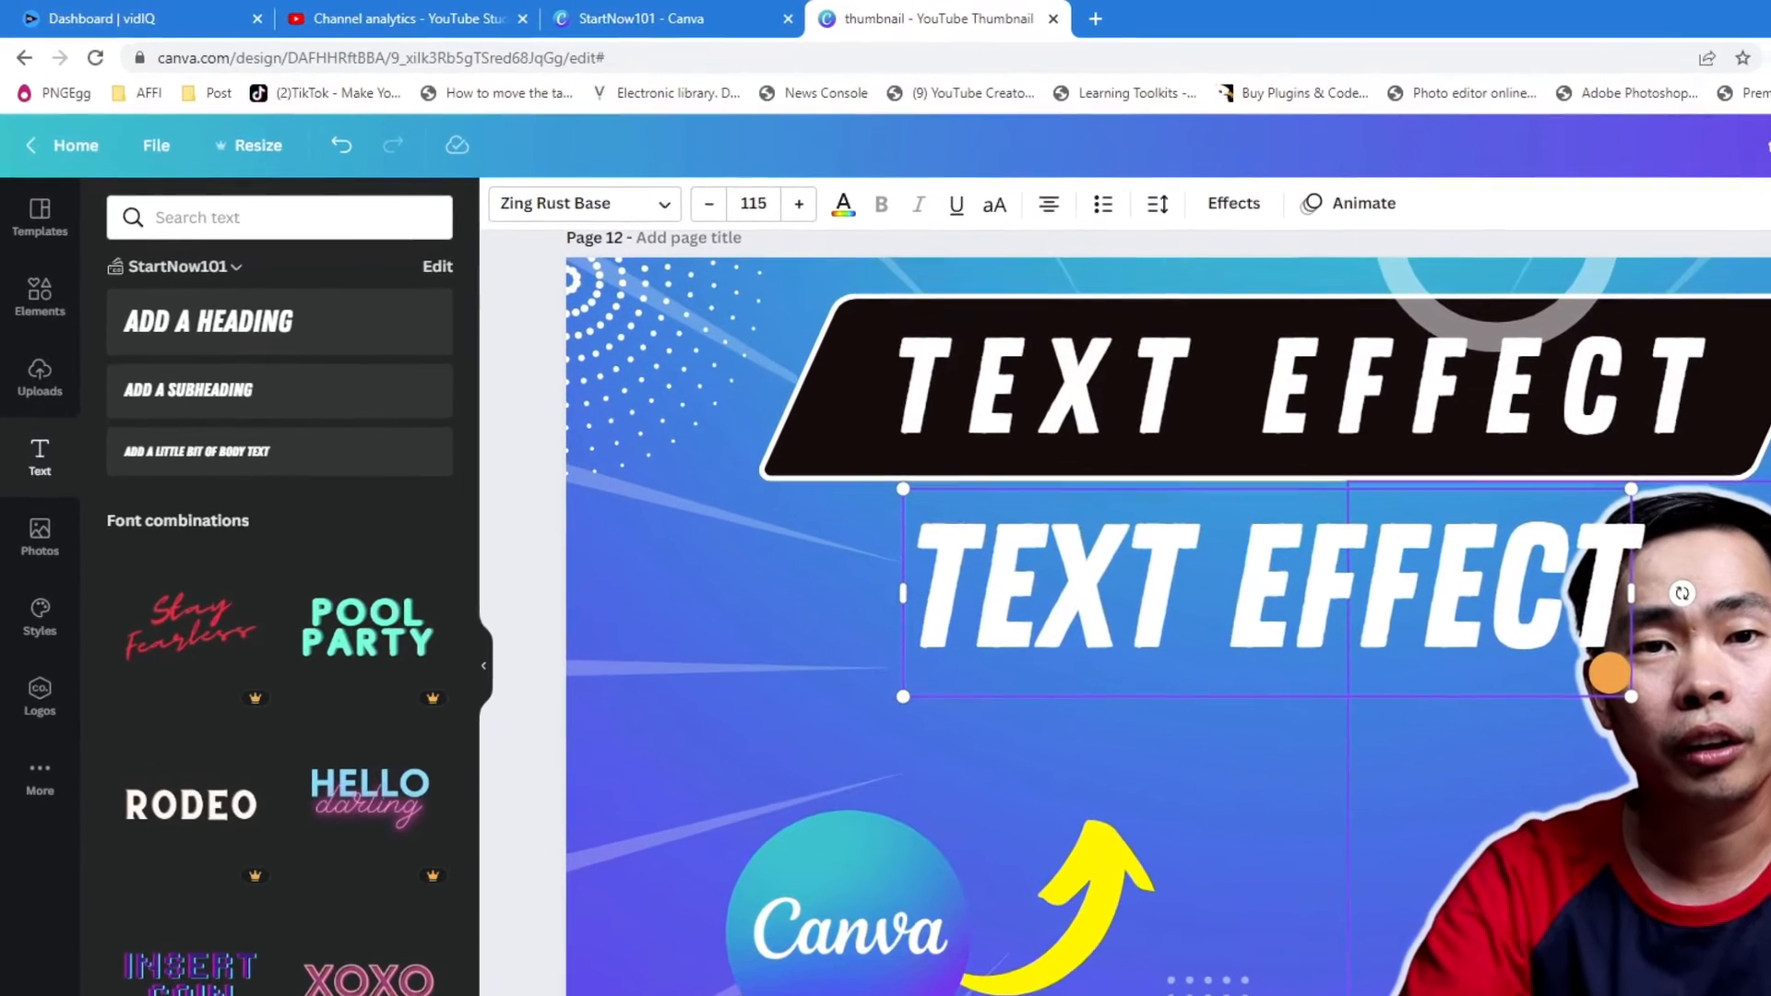
pyautogui.click(1764, 590)
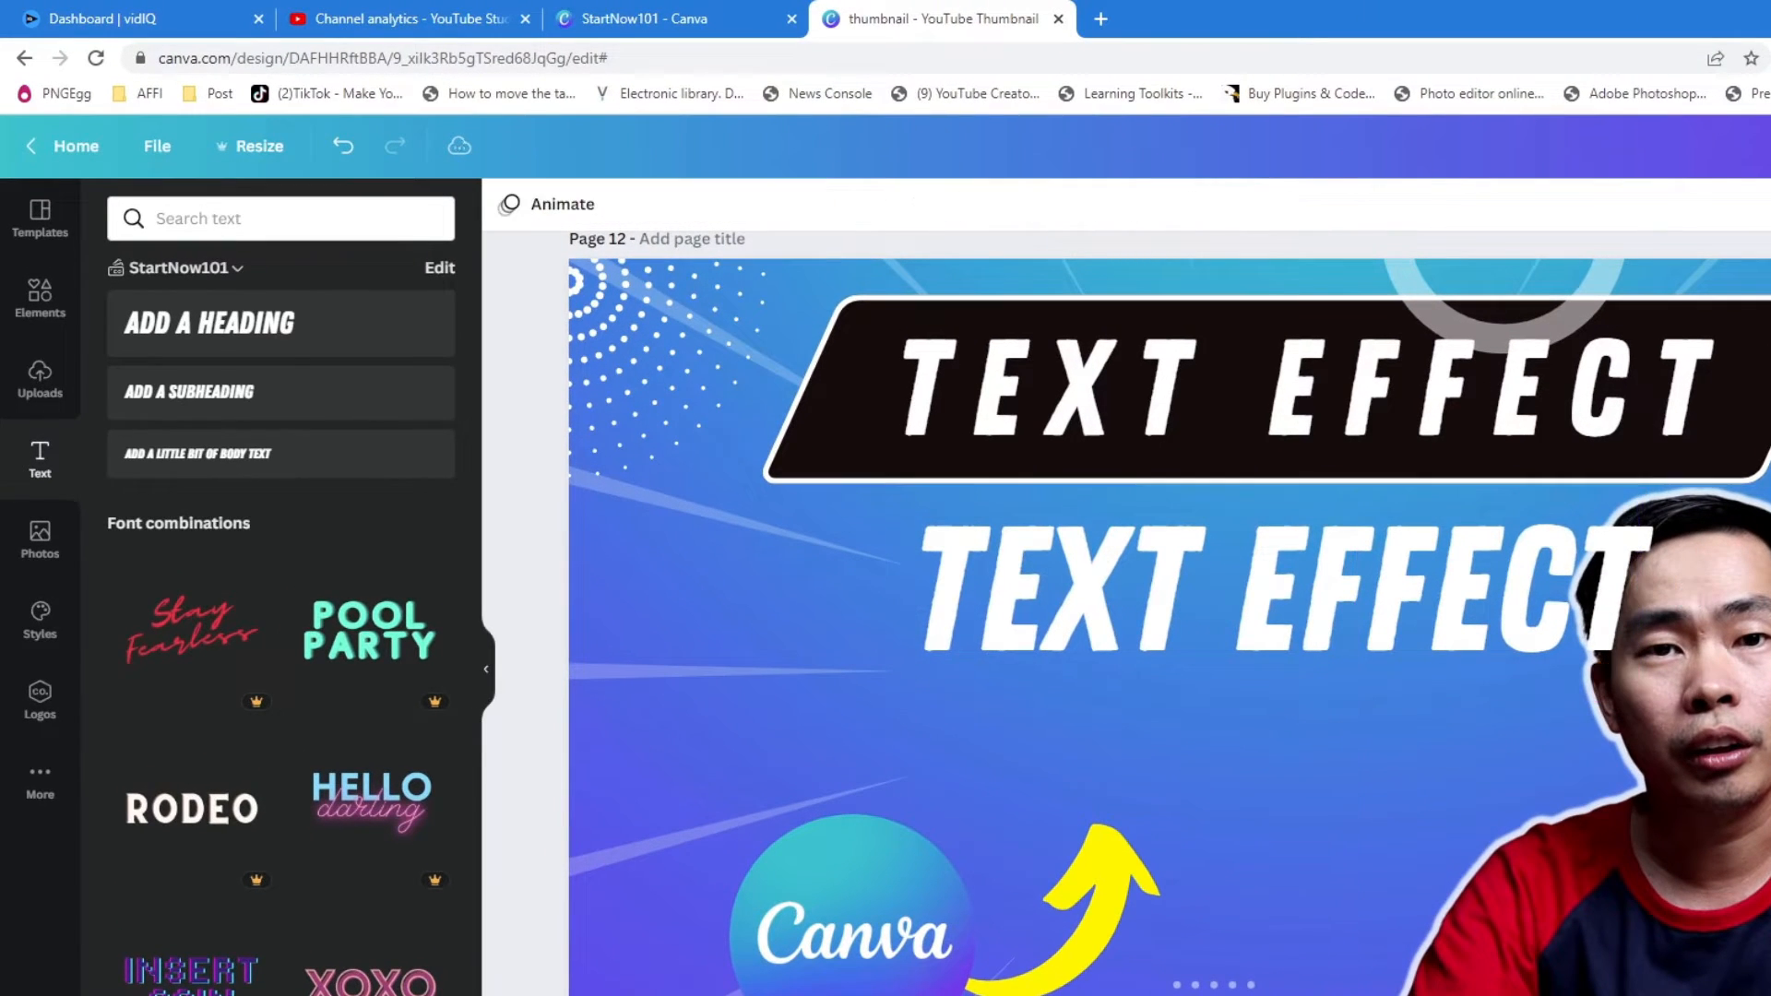
pyautogui.click(1084, 640)
pyautogui.moveTo(1033, 621); pyautogui.dragTo(1061, 660)
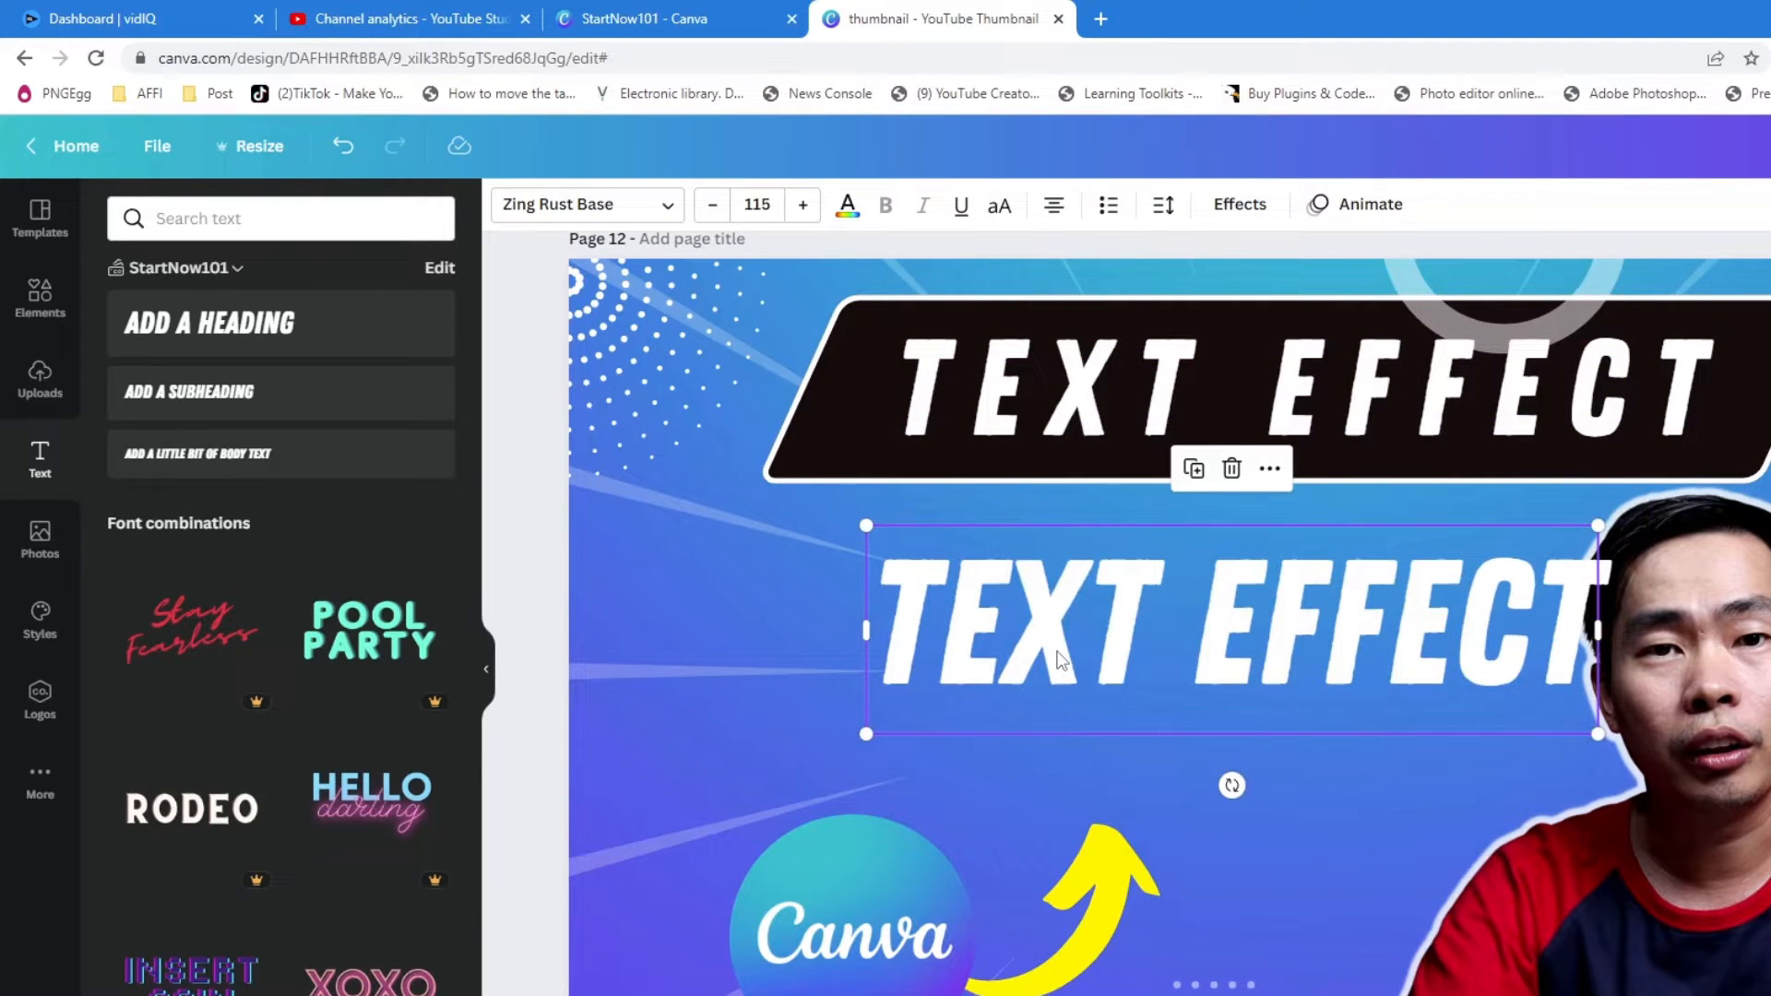
# - Set the heading's letter spacing to about 121 and line spacing to about 1.37, and shift the heading slightly
pyautogui.click(1000, 207)
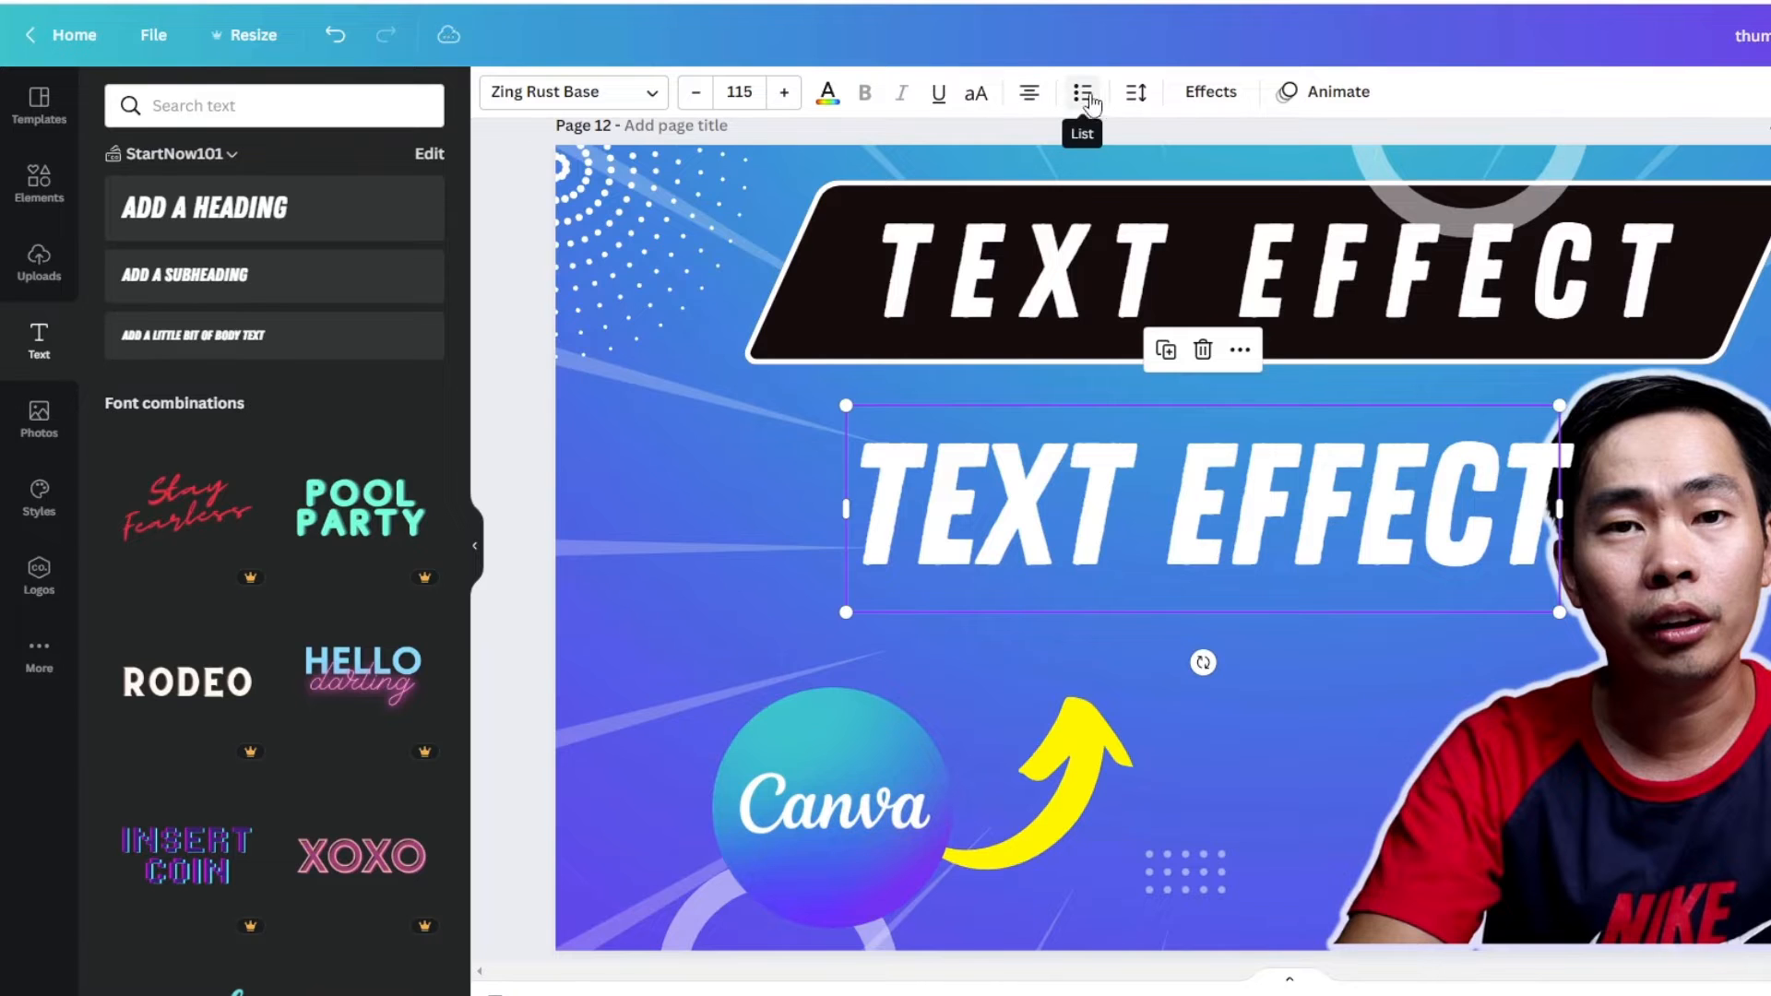
pyautogui.click(1136, 96)
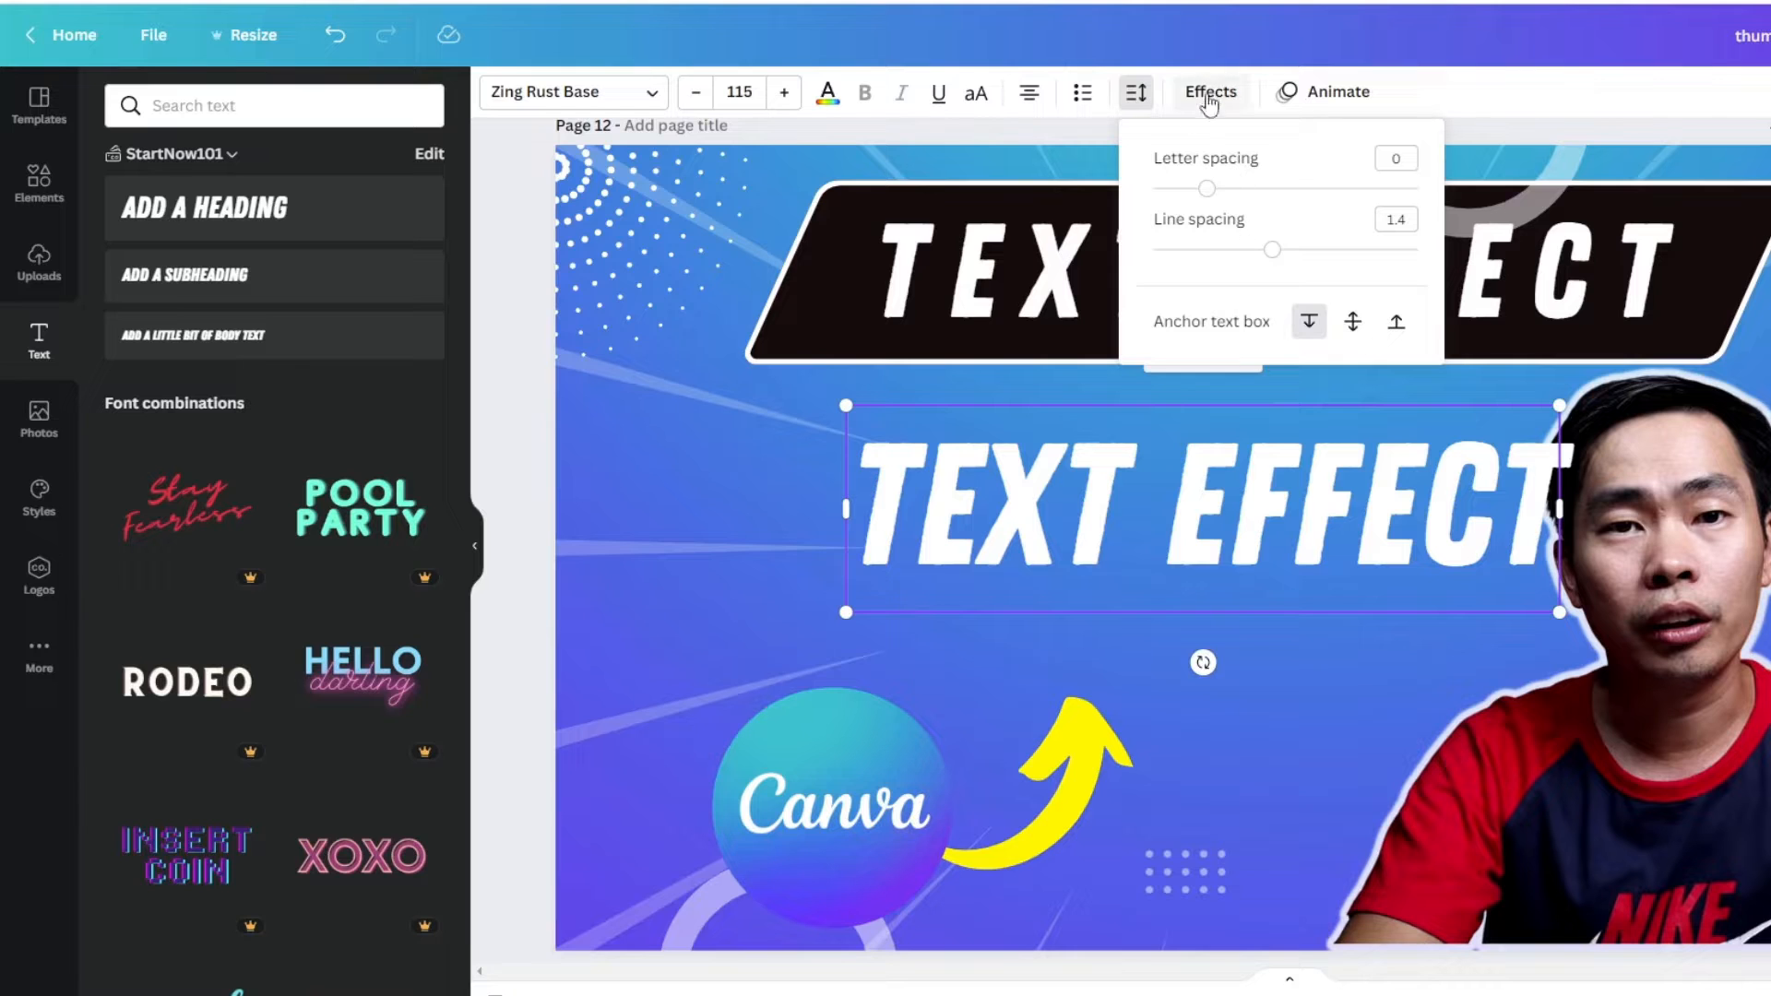
pyautogui.moveTo(1211, 190)
pyautogui.mouseDown()
pyautogui.moveTo(1170, 190)
pyautogui.moveTo(1242, 202)
pyautogui.mouseUp()
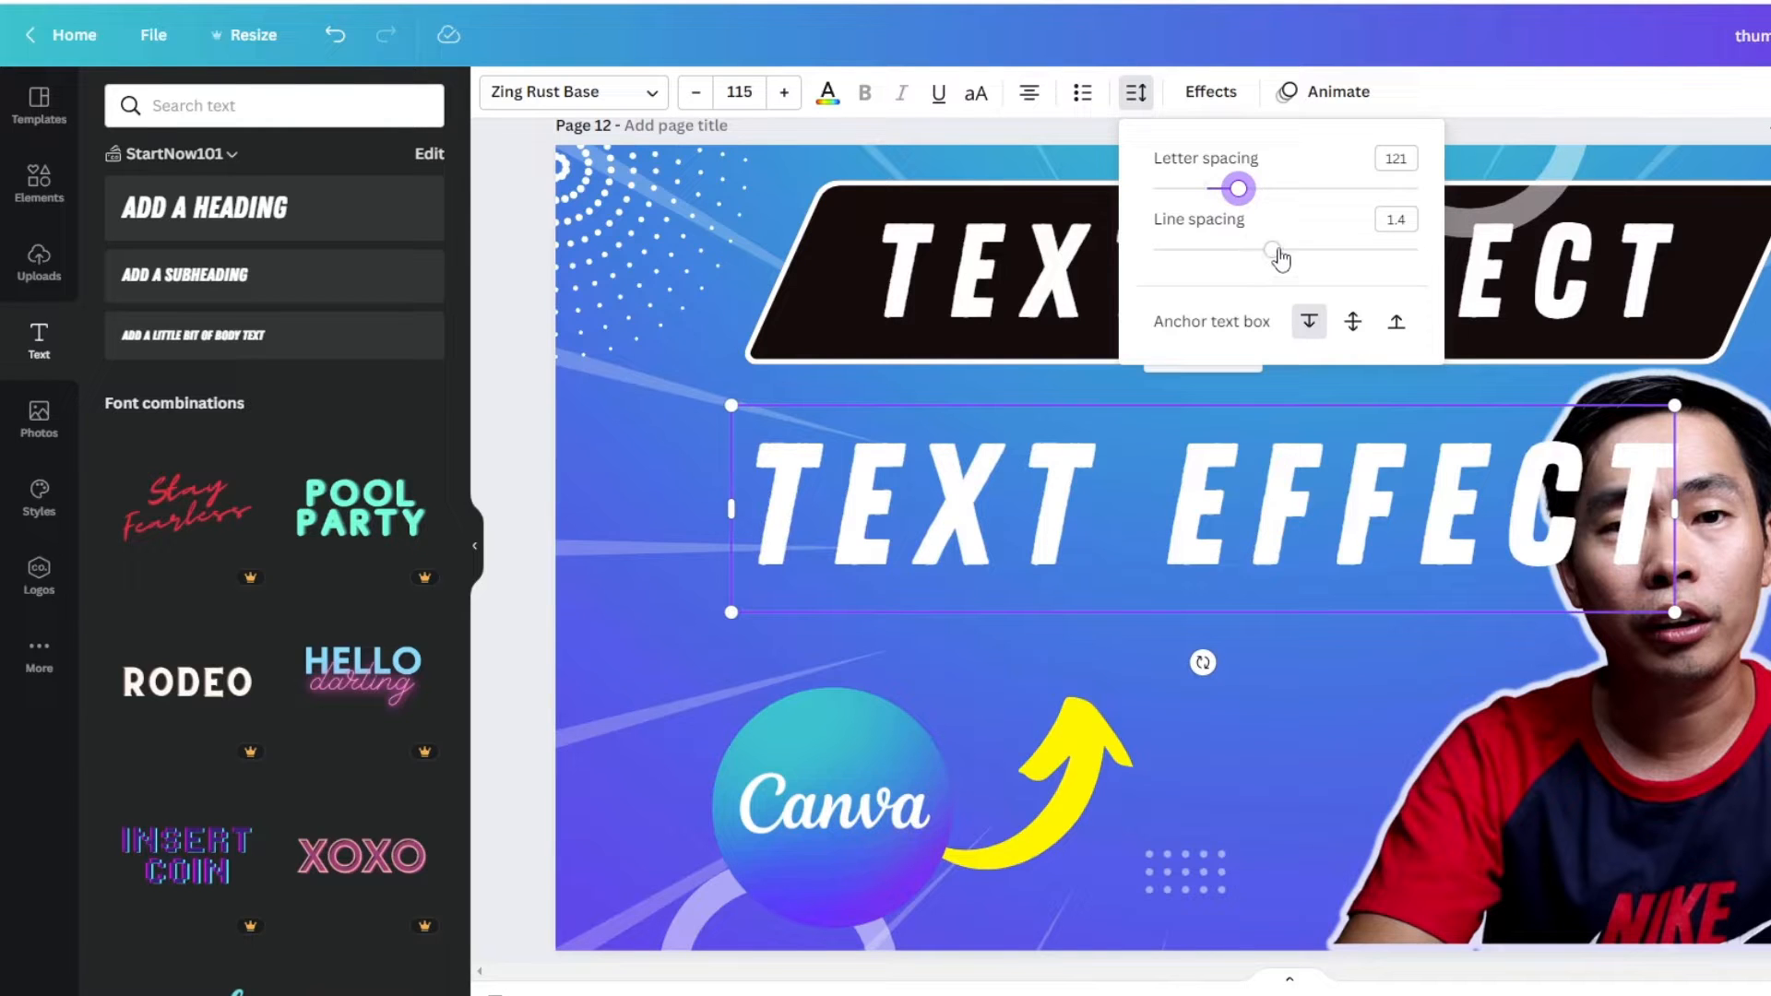
pyautogui.moveTo(1276, 251)
pyautogui.mouseDown()
pyautogui.moveTo(1206, 249)
pyautogui.moveTo(1289, 251)
pyautogui.moveTo(1252, 251)
pyautogui.mouseUp()
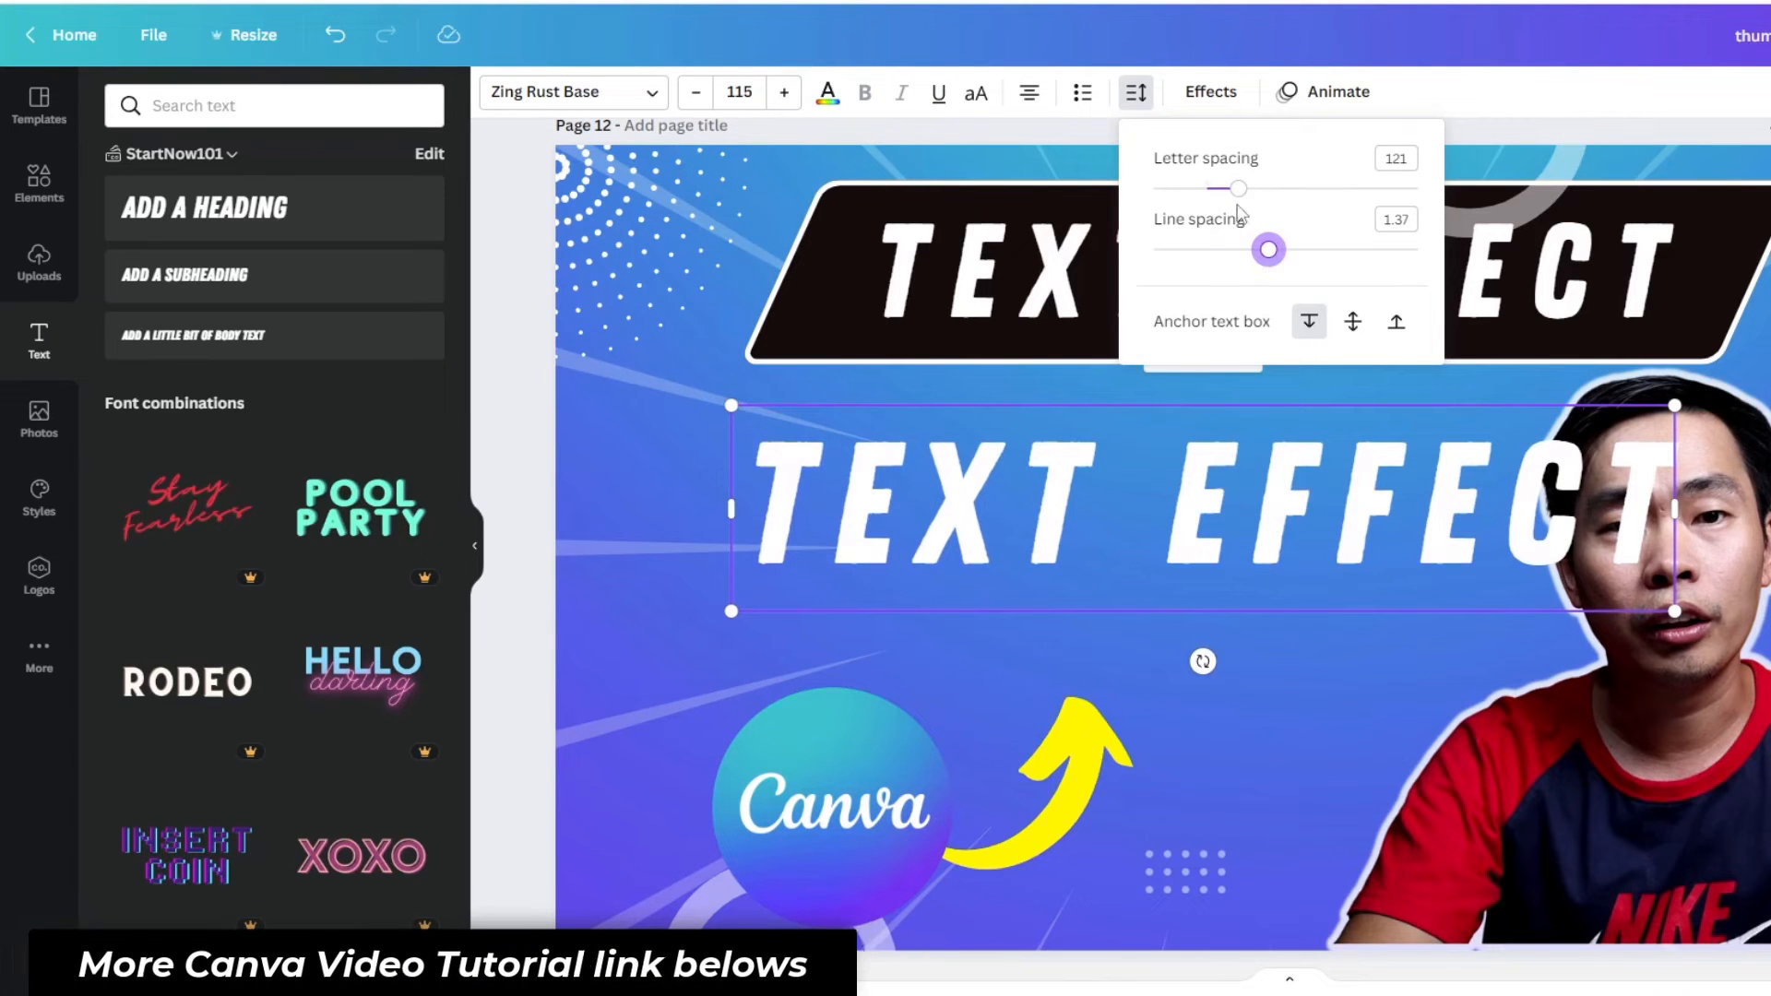
pyautogui.click(1278, 715)
pyautogui.moveTo(1321, 546)
pyautogui.mouseDown()
pyautogui.moveTo(1364, 416)
pyautogui.moveTo(1317, 542)
pyautogui.mouseUp()
# - Delete the original title from the black banner and move the new "TEXT EFFECT" heading into its place
pyautogui.click(1287, 308)
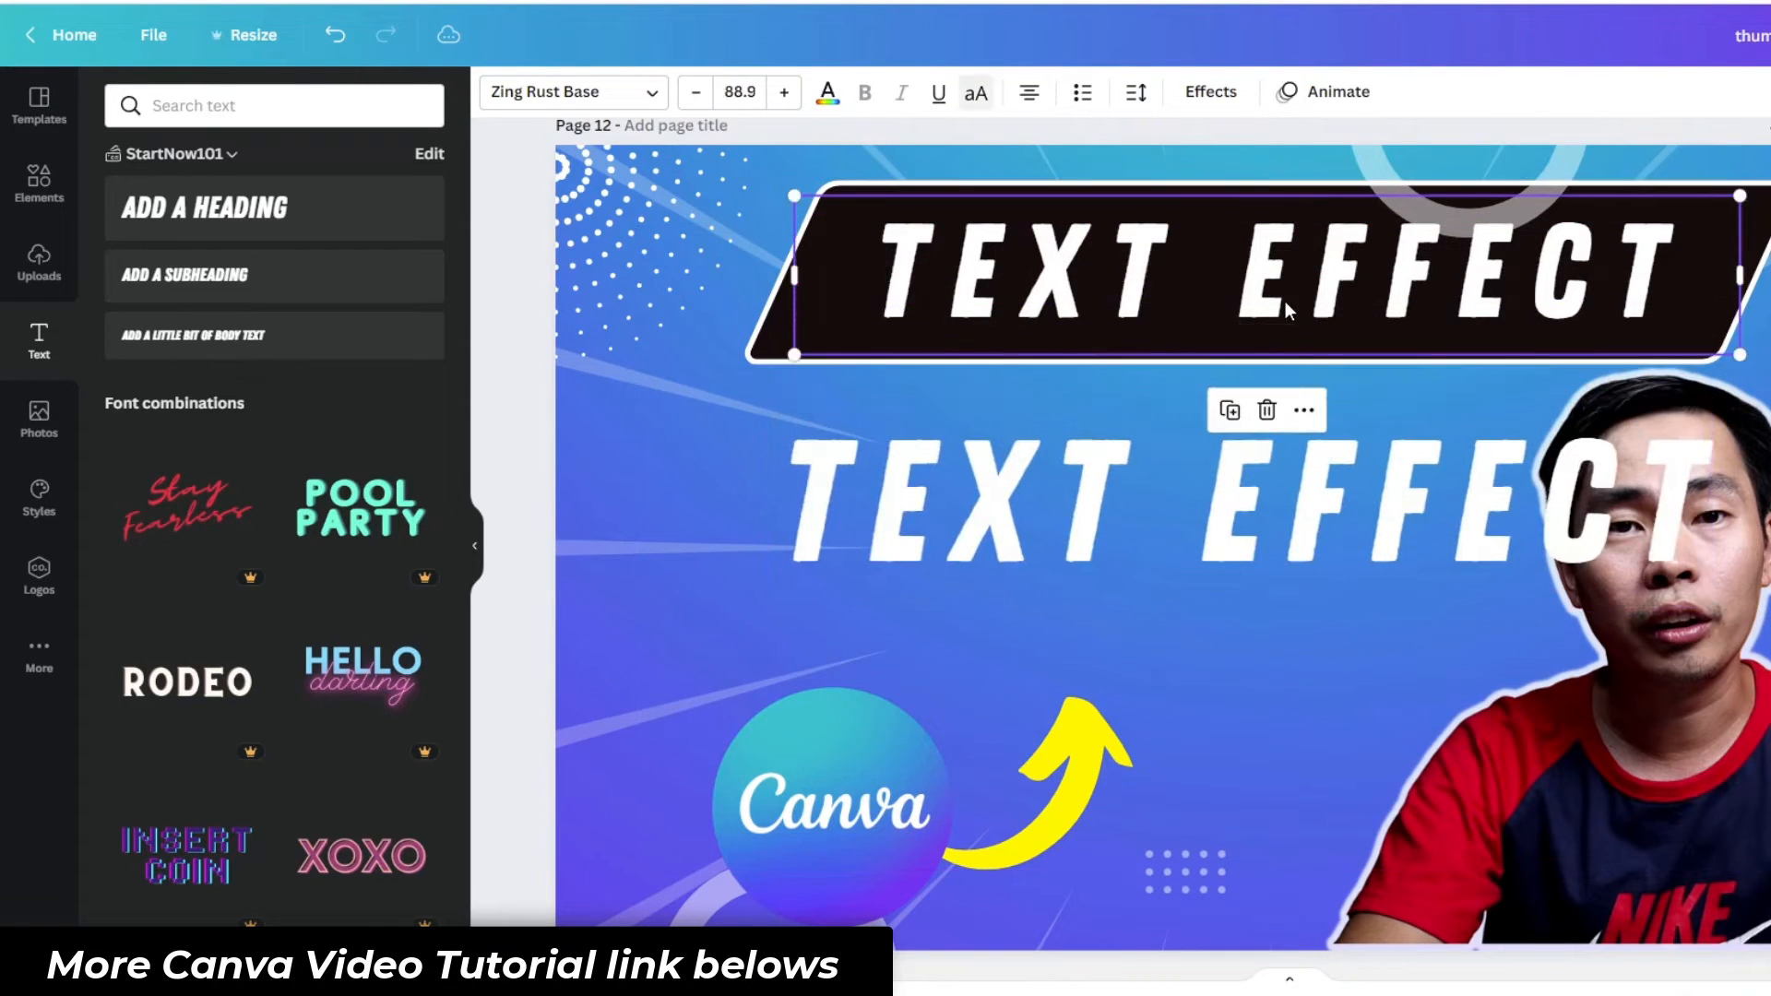
pyautogui.click(1267, 409)
pyautogui.moveTo(1258, 558); pyautogui.dragTo(1289, 333)
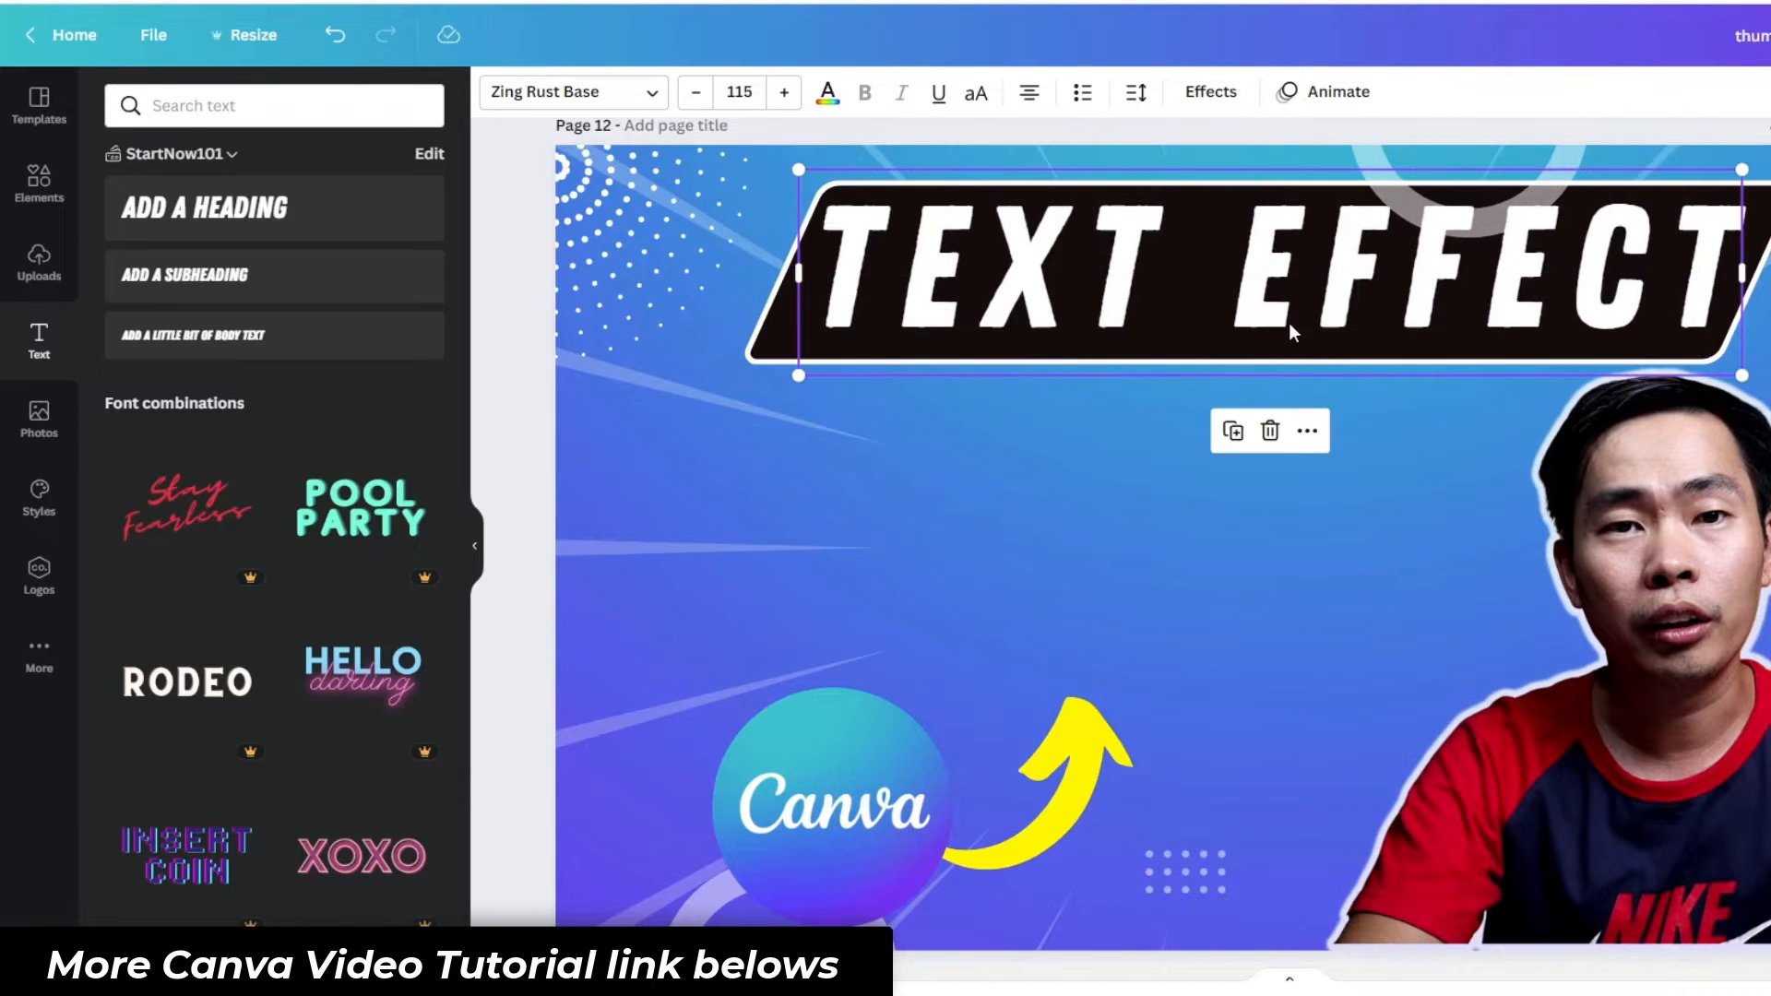
# - Reduce the banner title's font size to 104
pyautogui.click(695, 92)
pyautogui.click(695, 92)
pyautogui.click(696, 93)
pyautogui.click(696, 93)
pyautogui.click(695, 92)
pyautogui.click(695, 93)
pyautogui.click(696, 92)
pyautogui.click(695, 92)
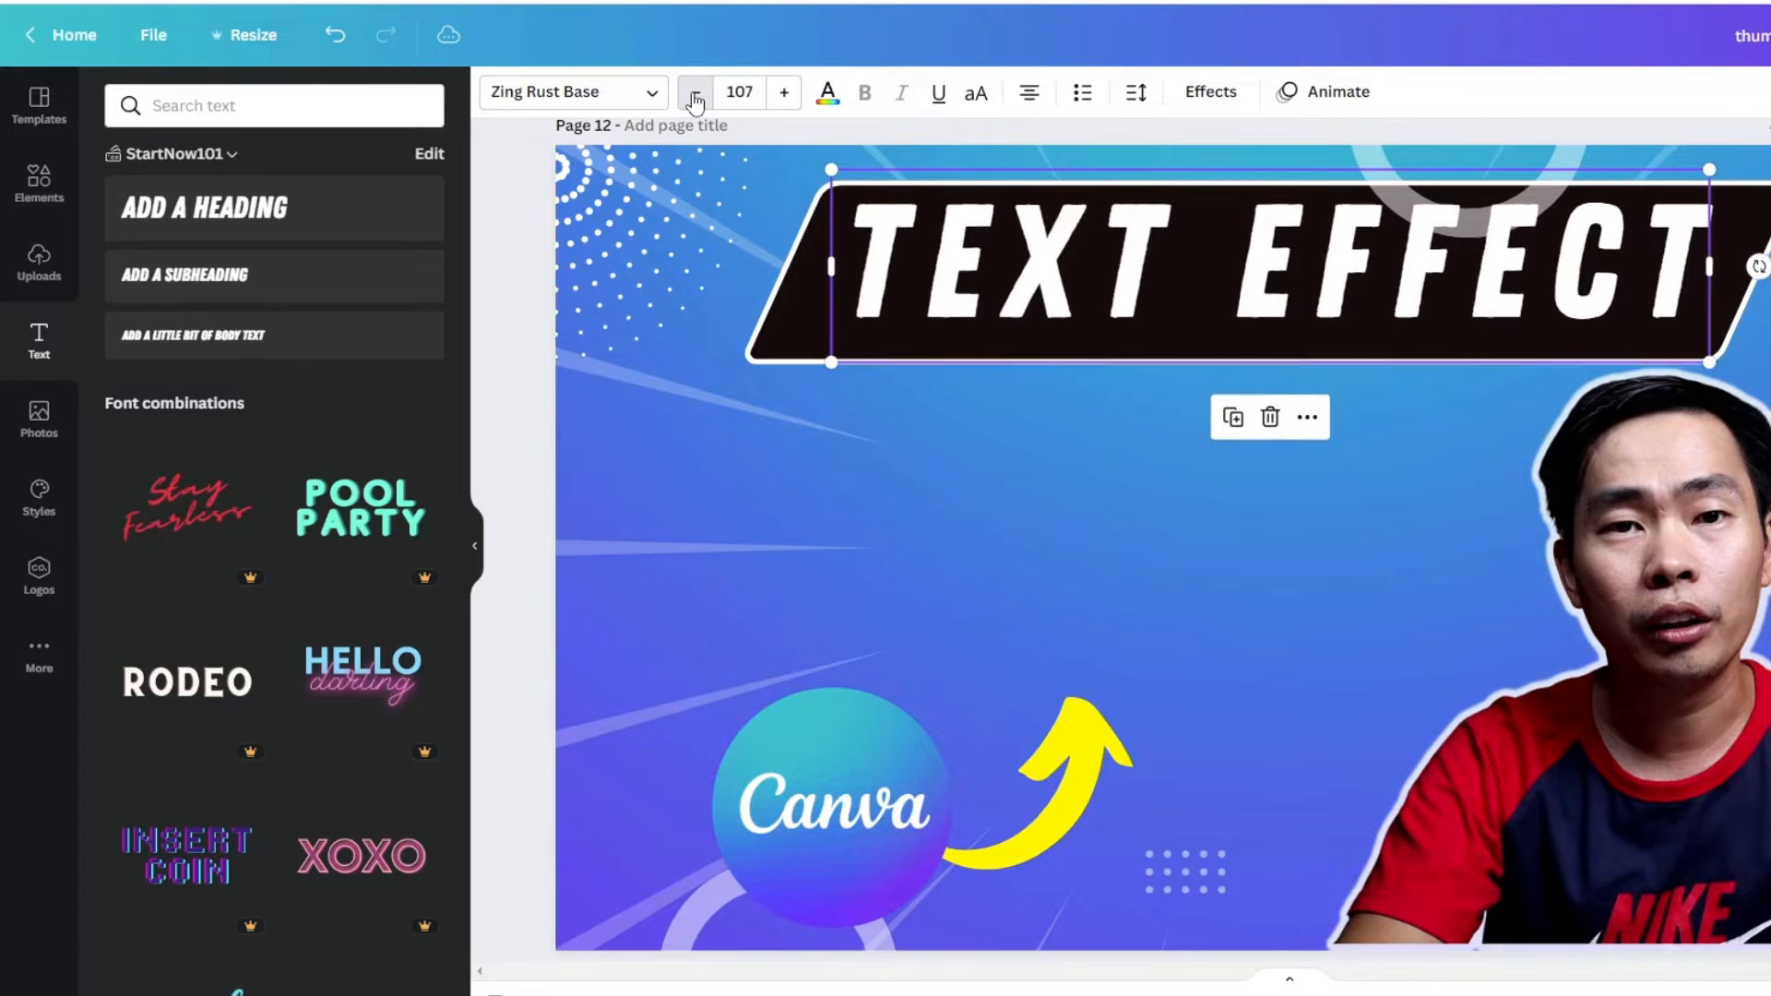
pyautogui.click(696, 92)
pyautogui.click(695, 92)
pyautogui.click(696, 92)
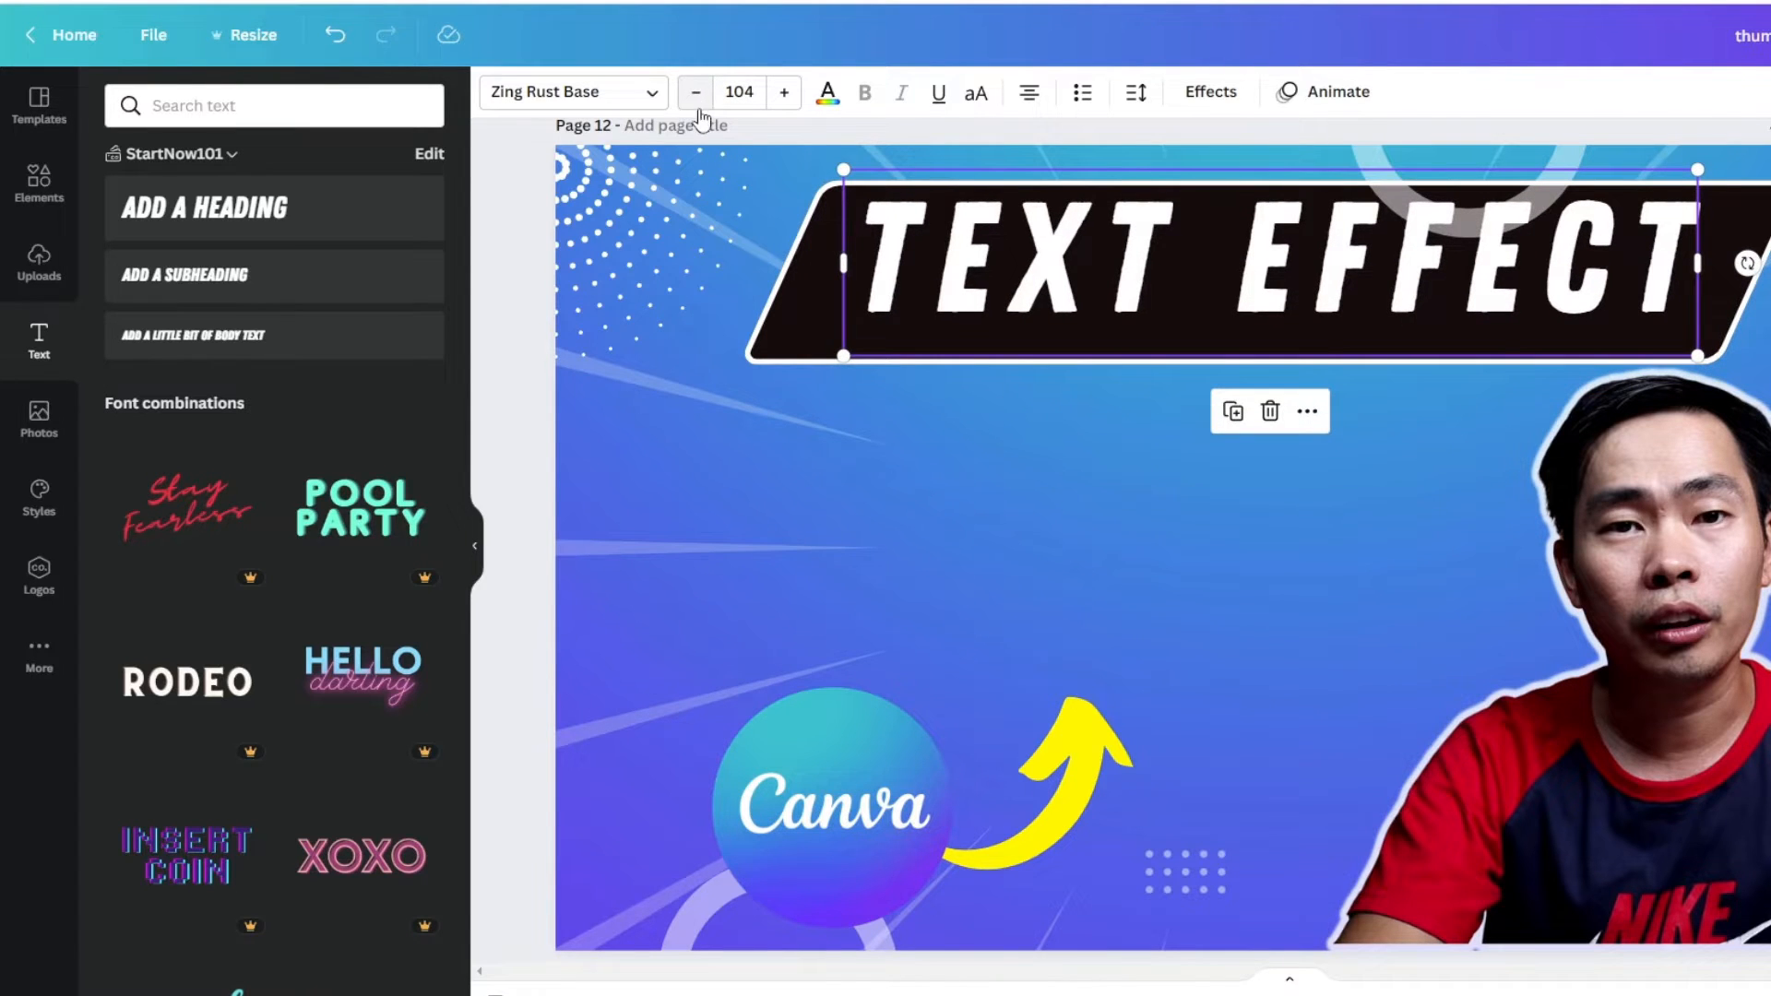
# - Change the banner title's font to Carter One and reduce its size to 88.5
pyautogui.click(512, 92)
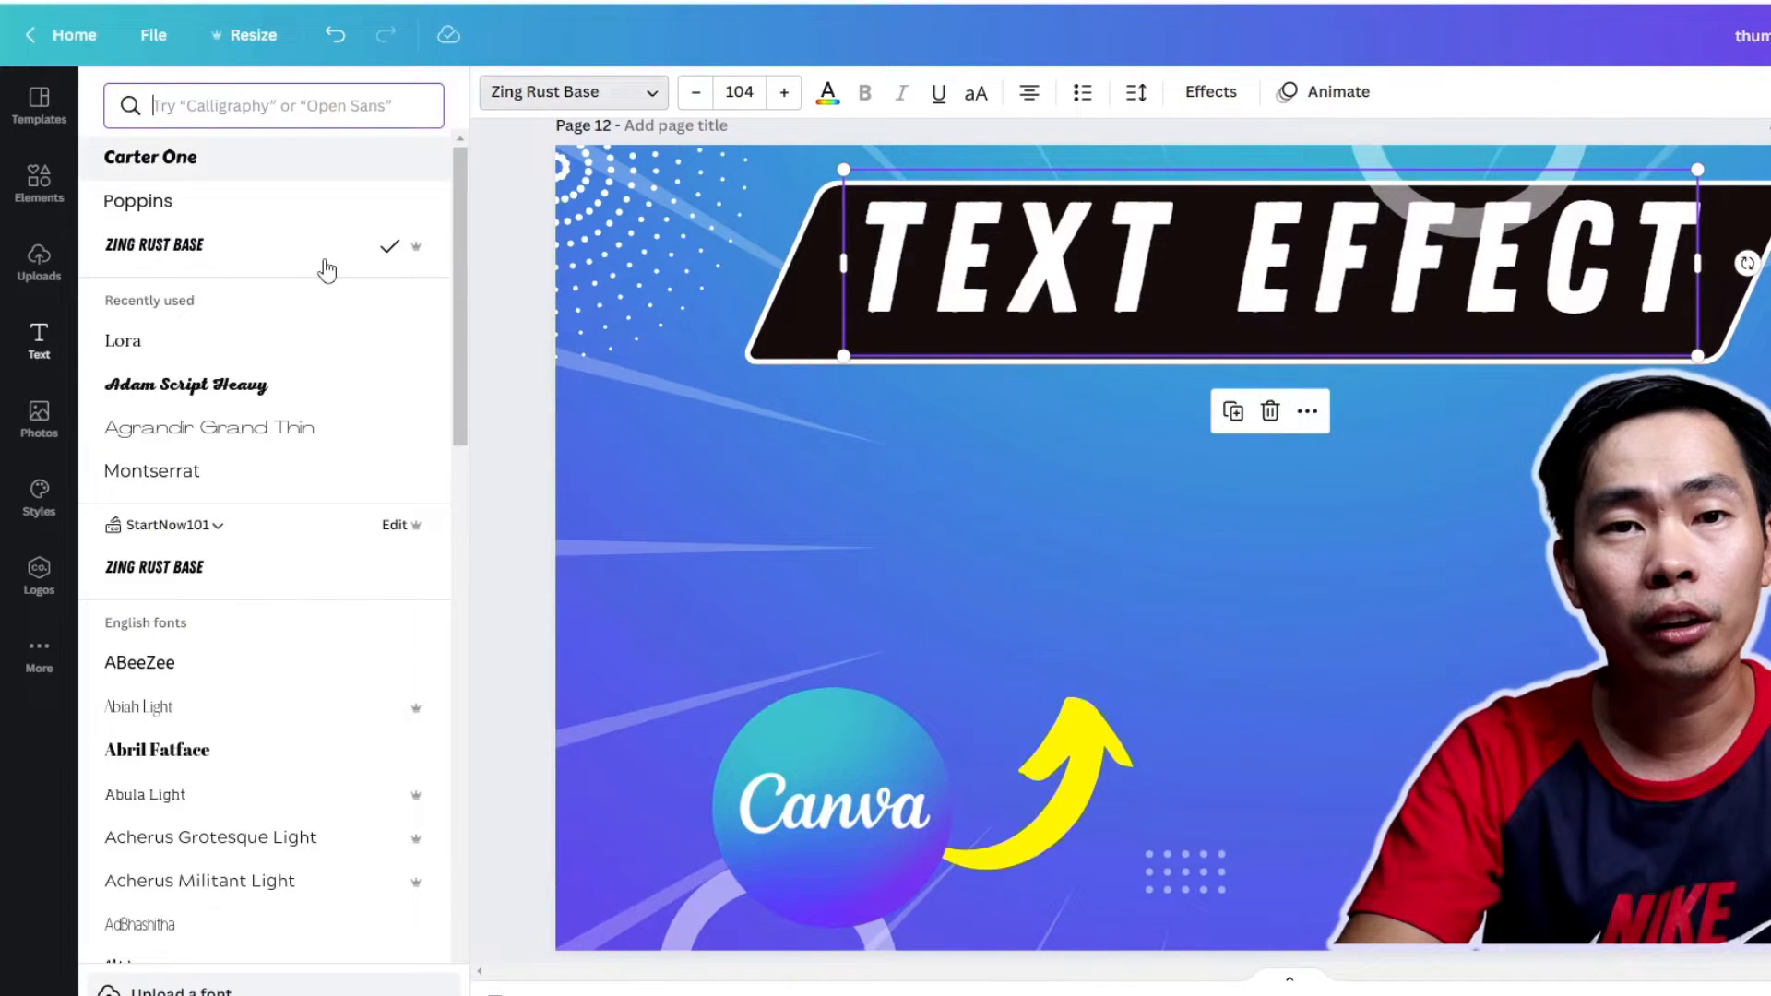
pyautogui.click(196, 219)
pyautogui.click(219, 168)
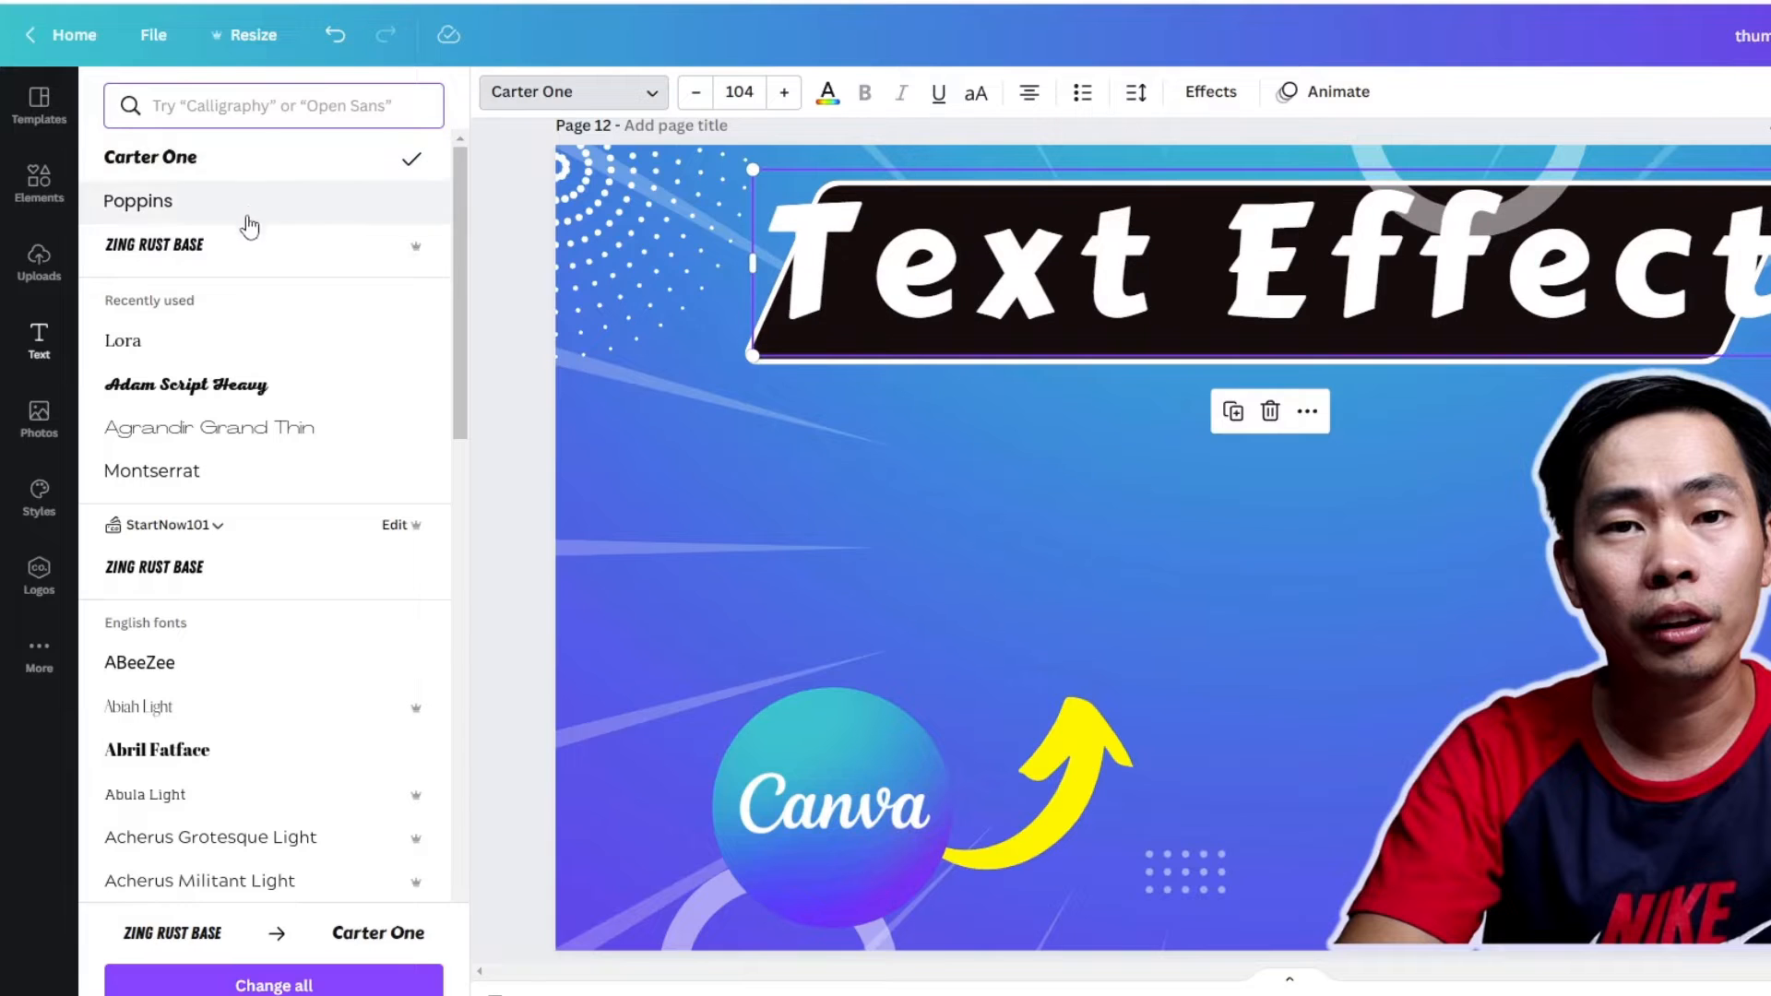
pyautogui.click(697, 94)
pyautogui.click(699, 95)
pyautogui.click(699, 95)
pyautogui.click(698, 95)
pyautogui.click(698, 95)
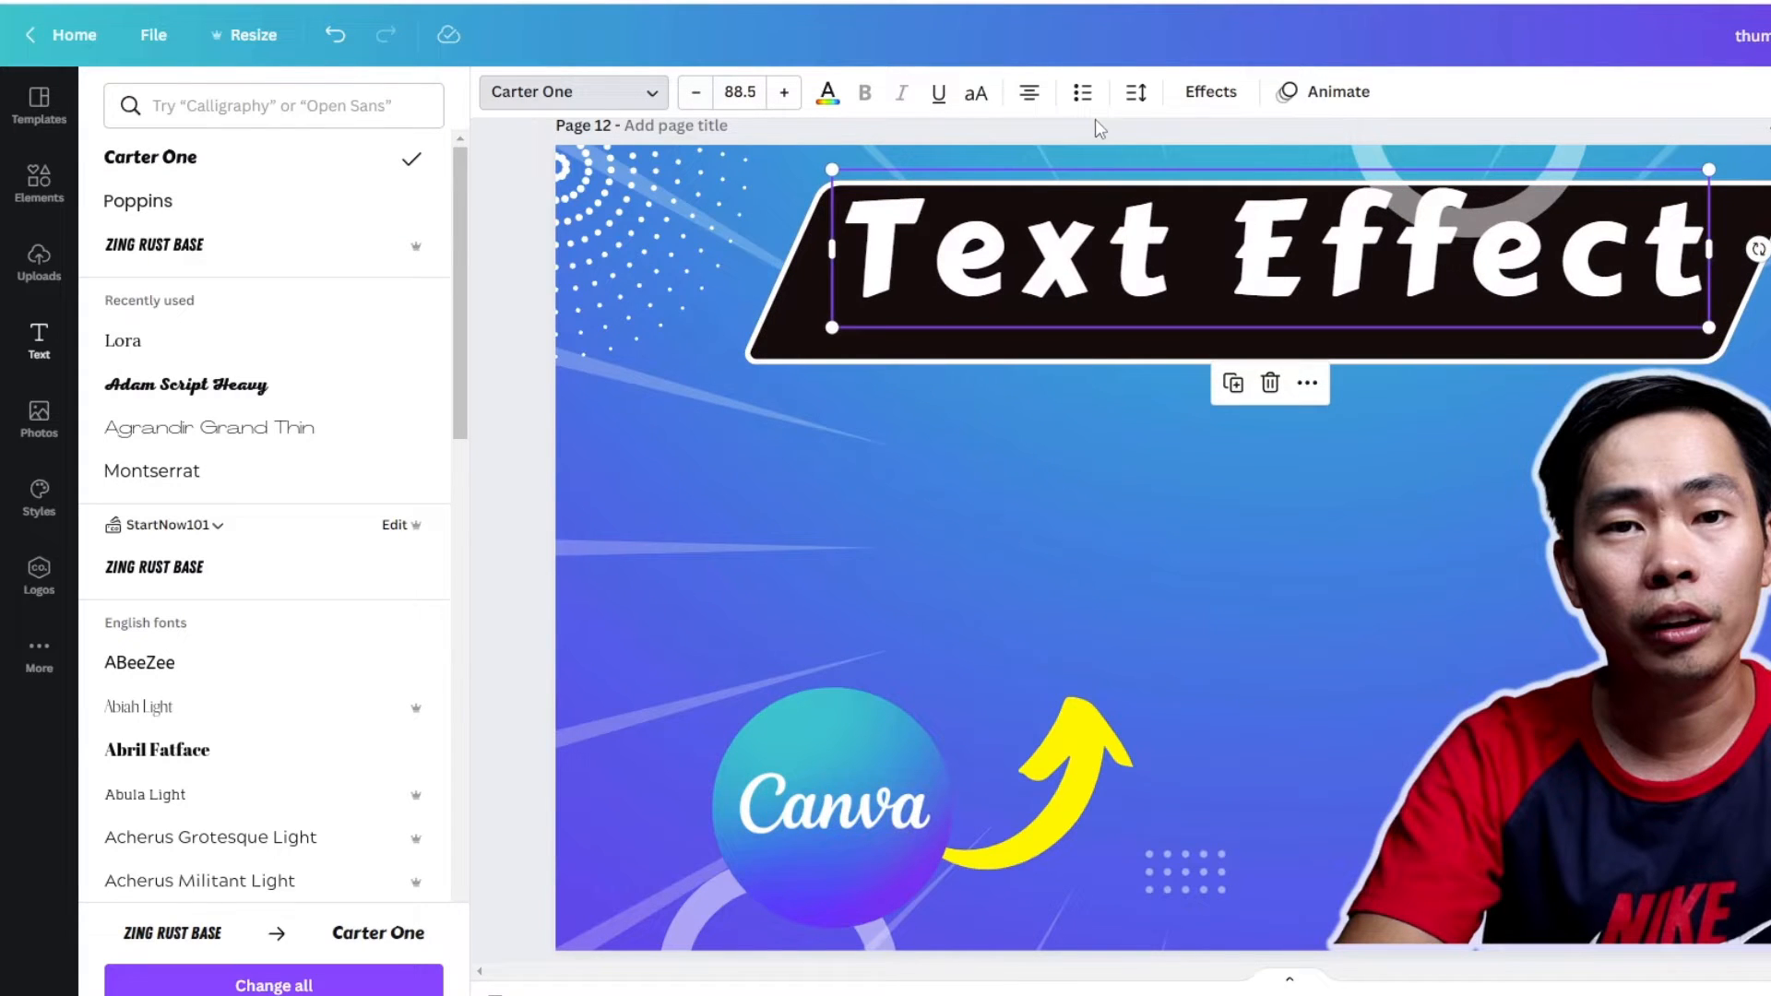
# - Convert the banner title to uppercase, shrink it to fit, and centre it vertically within the black banner
pyautogui.click(978, 94)
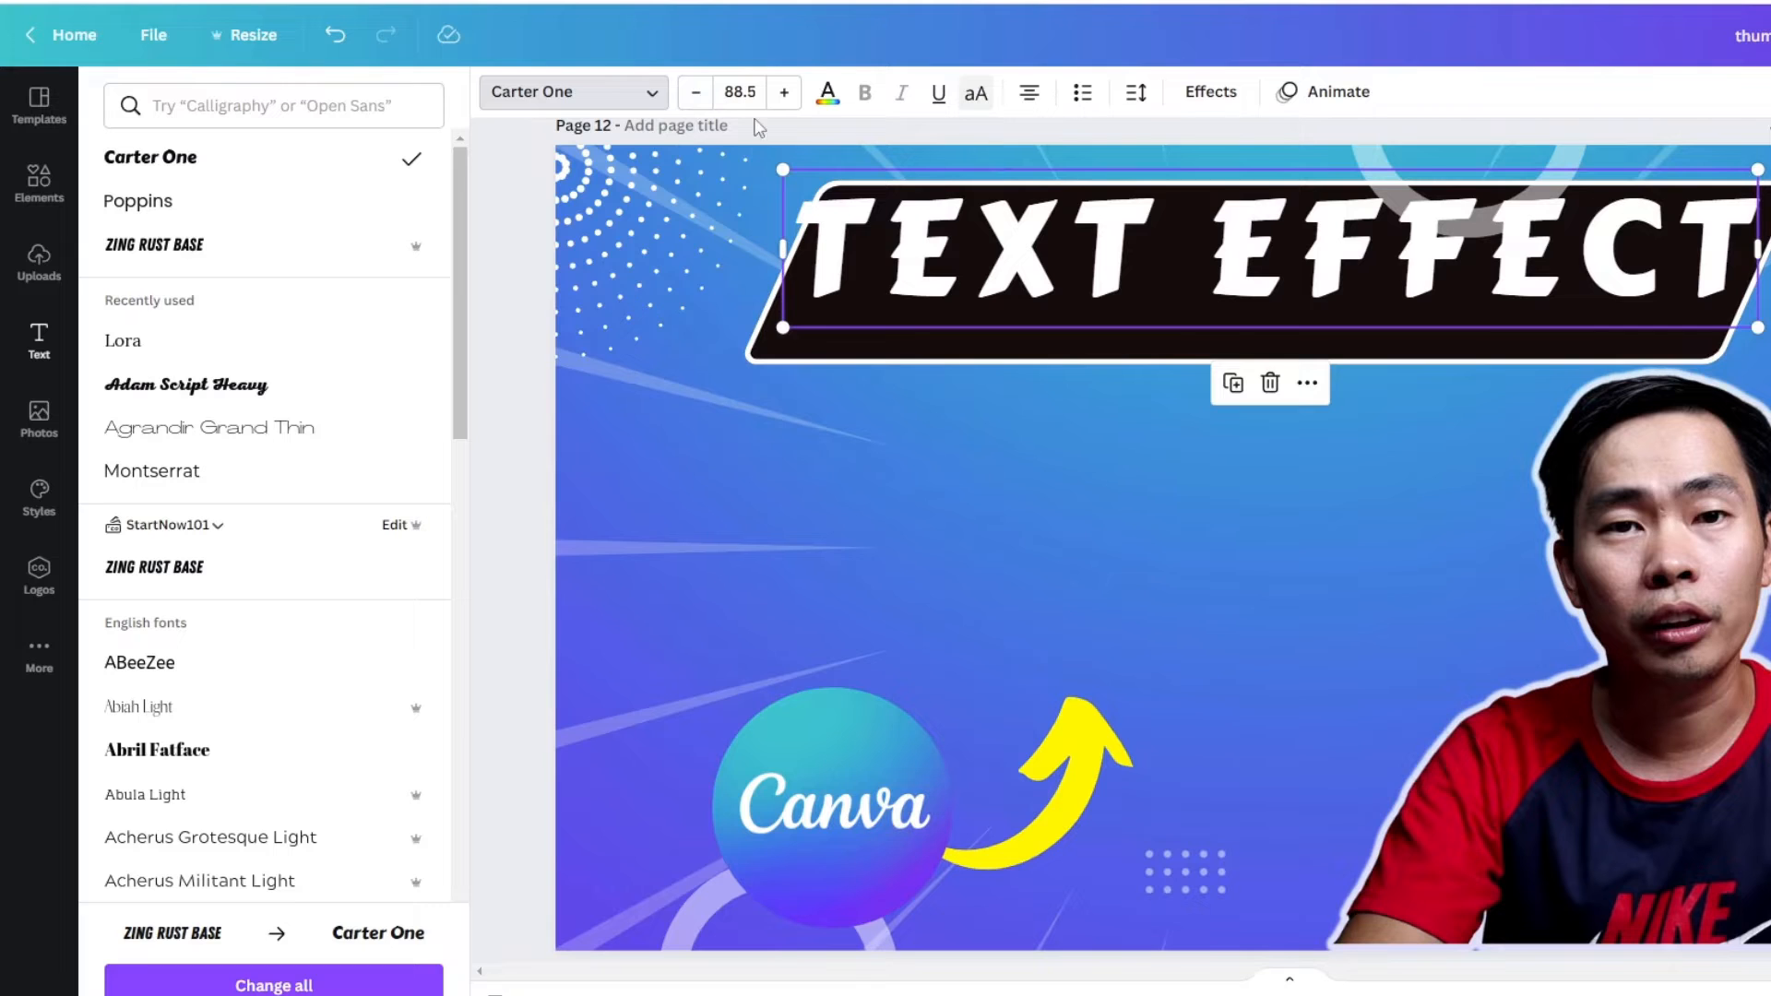
pyautogui.click(707, 96)
pyautogui.click(707, 96)
pyautogui.click(709, 97)
pyautogui.click(710, 98)
pyautogui.click(711, 97)
pyautogui.click(711, 98)
pyautogui.moveTo(1022, 312); pyautogui.dragTo(1016, 356)
pyautogui.click(1000, 518)
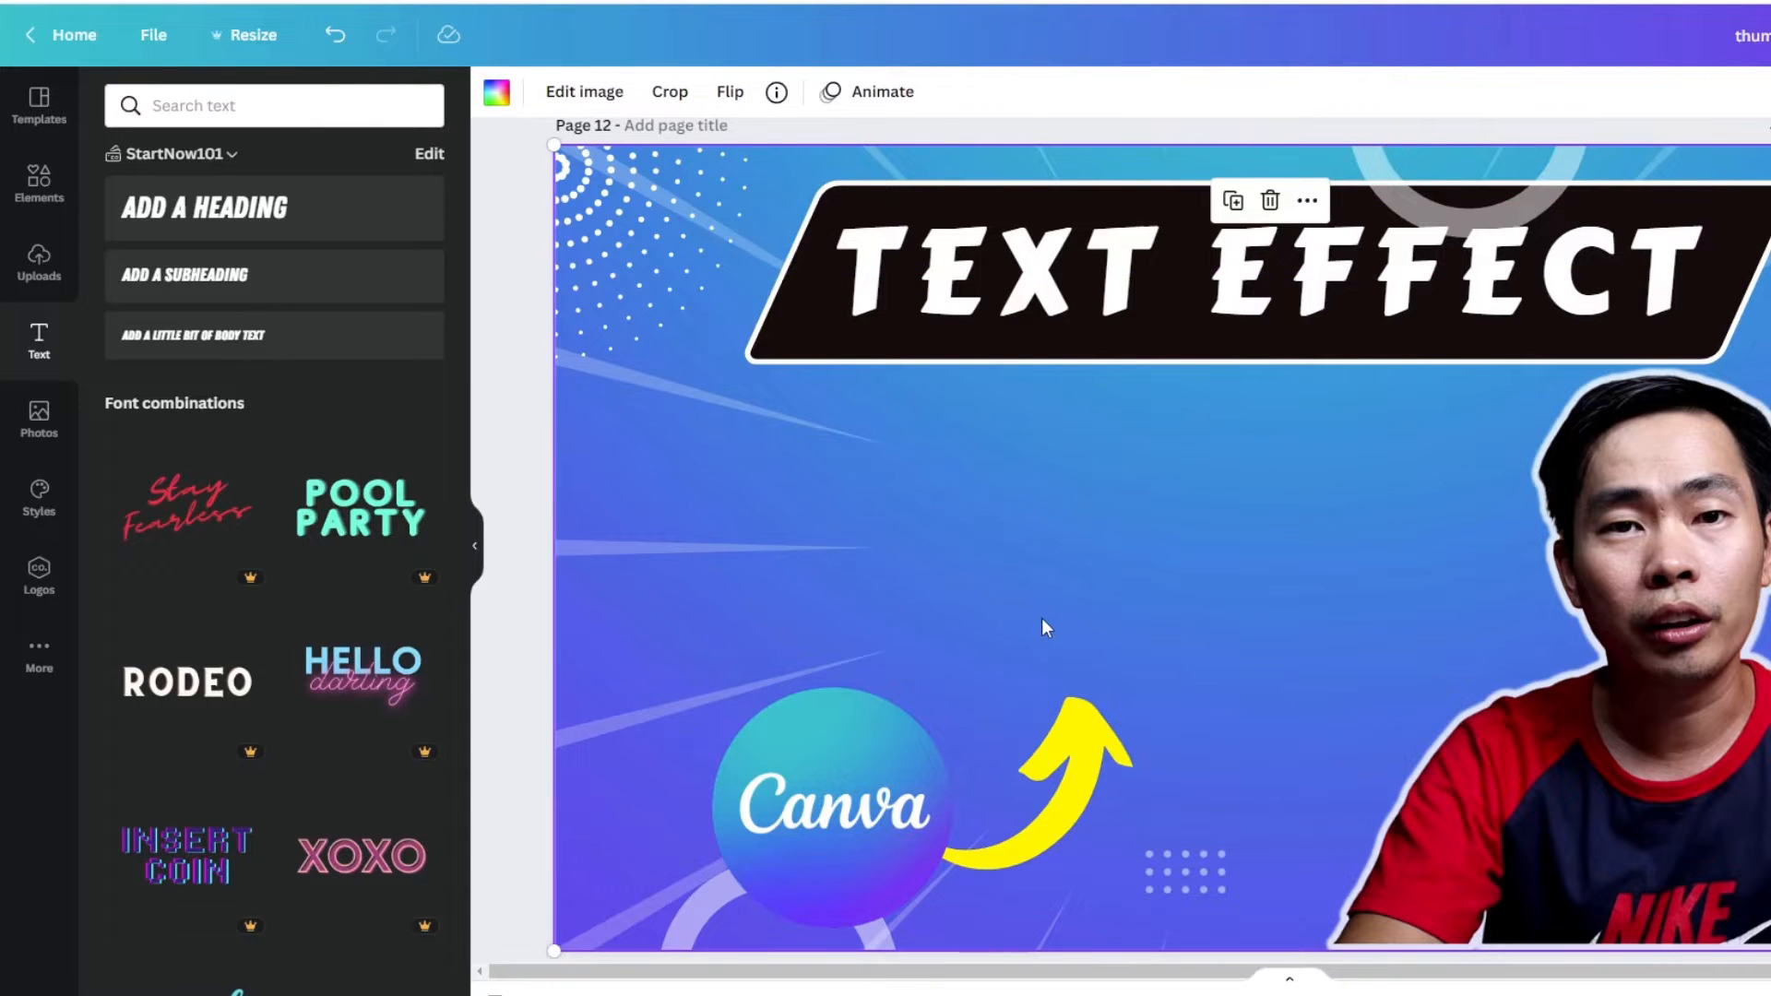
# - Add a second heading below the banner that reads "CREATE THUMBNAIL"
pyautogui.click(247, 214)
pyautogui.doubleClick(1295, 558)
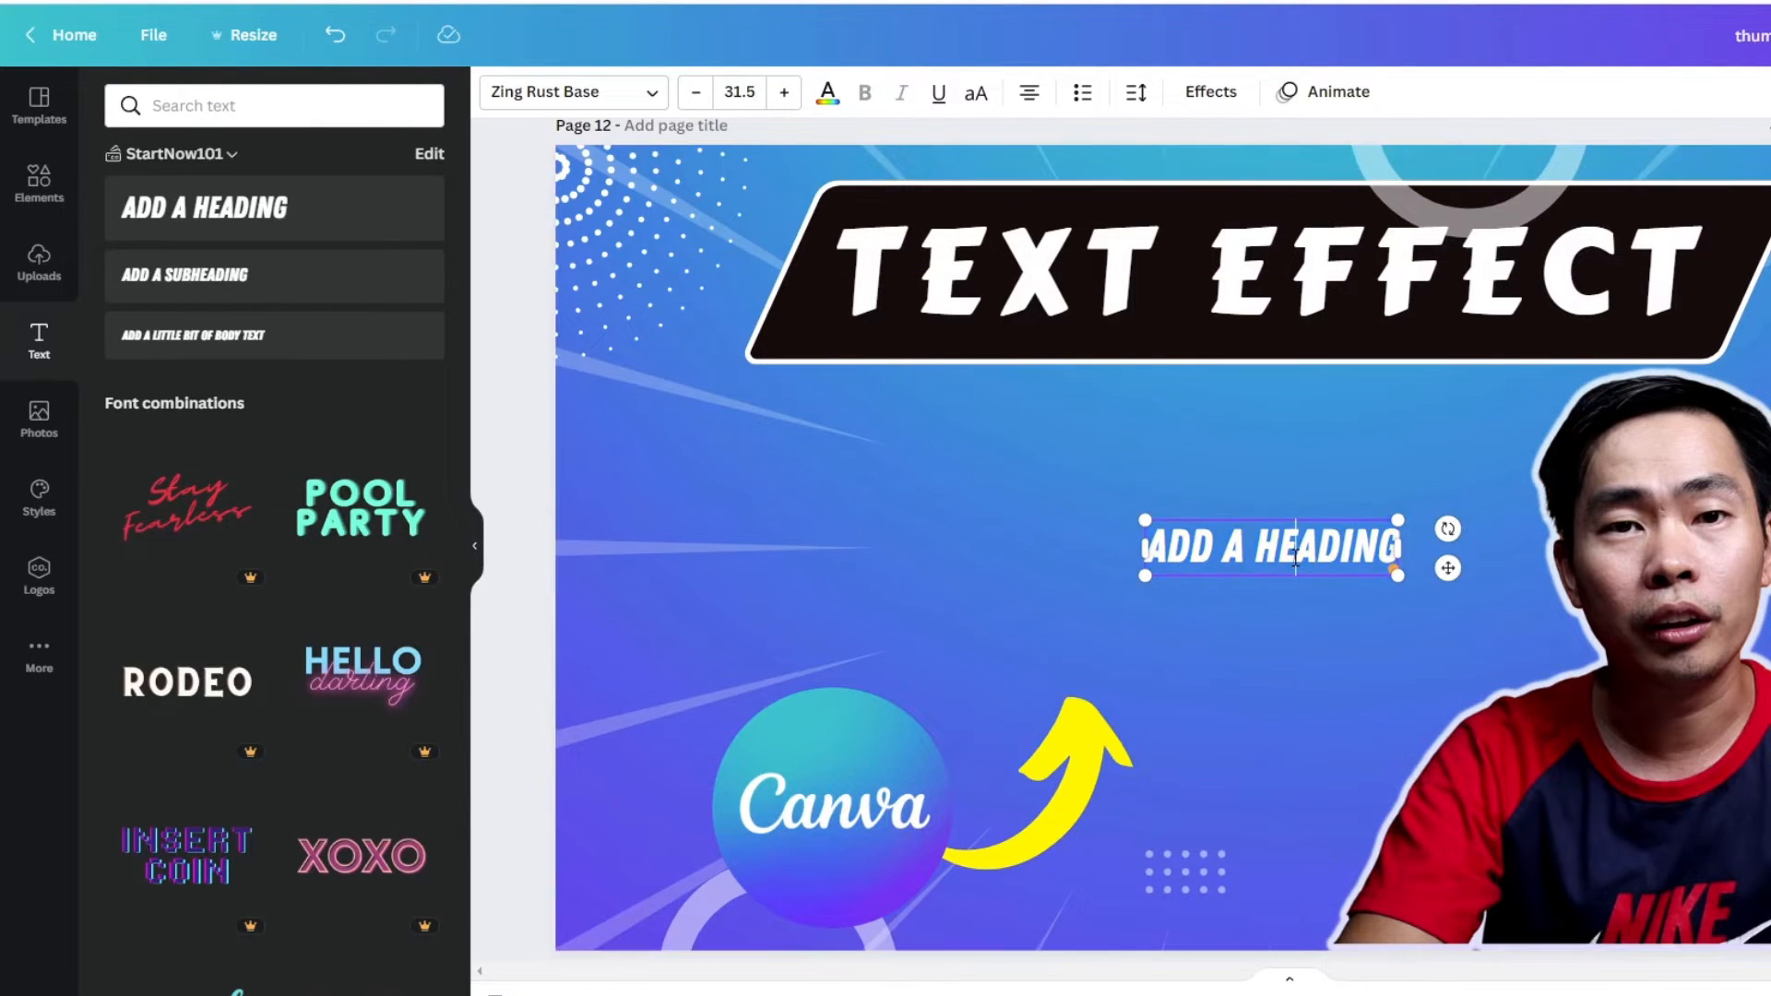
pyautogui.doubleClick(1296, 557)
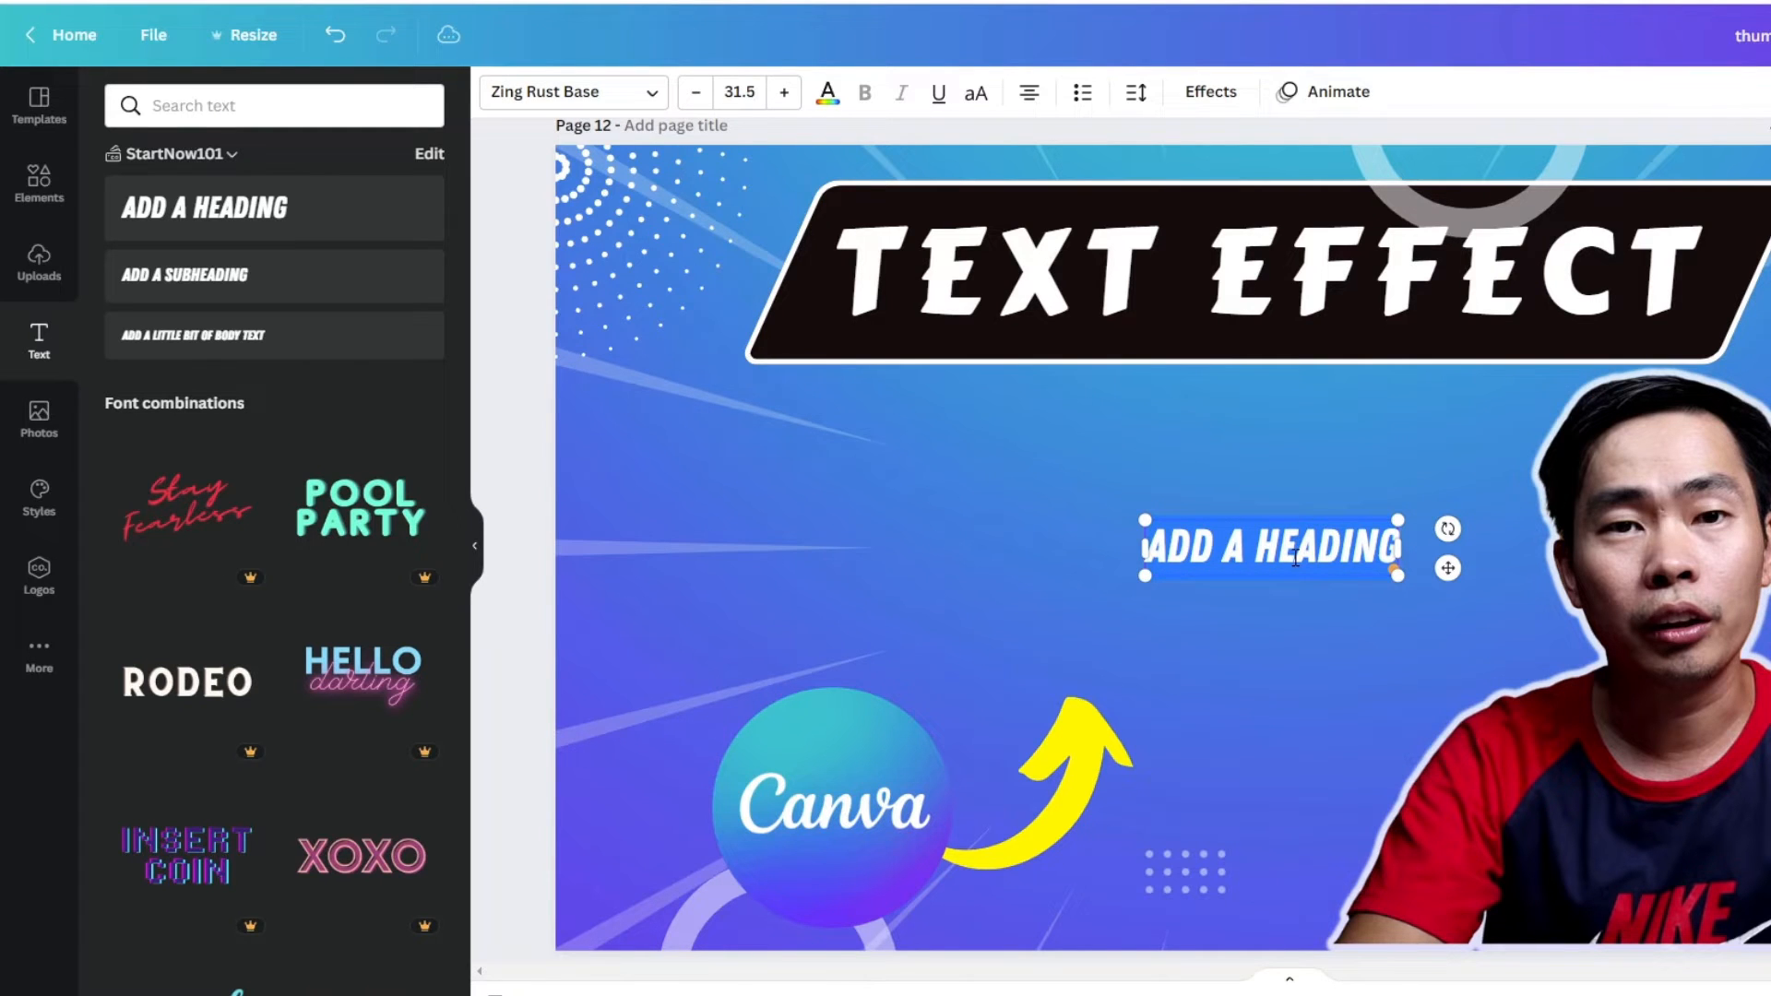
pyautogui.write('CR')
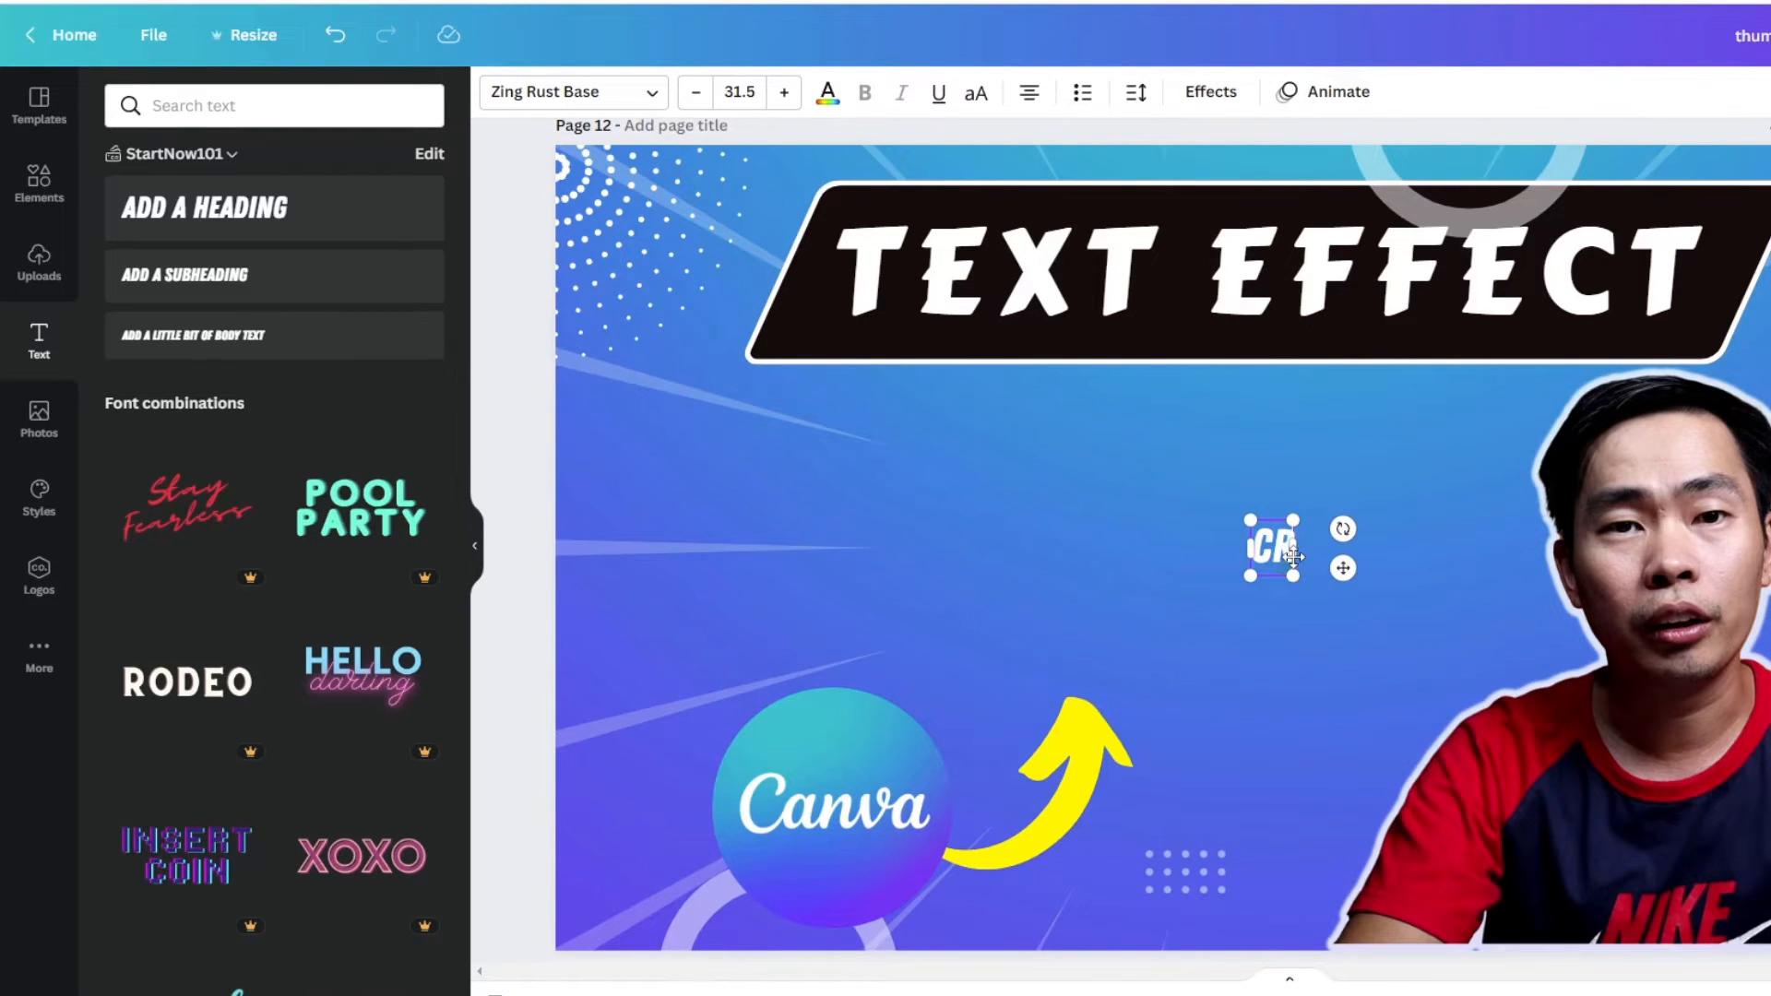
pyautogui.write('EATE')
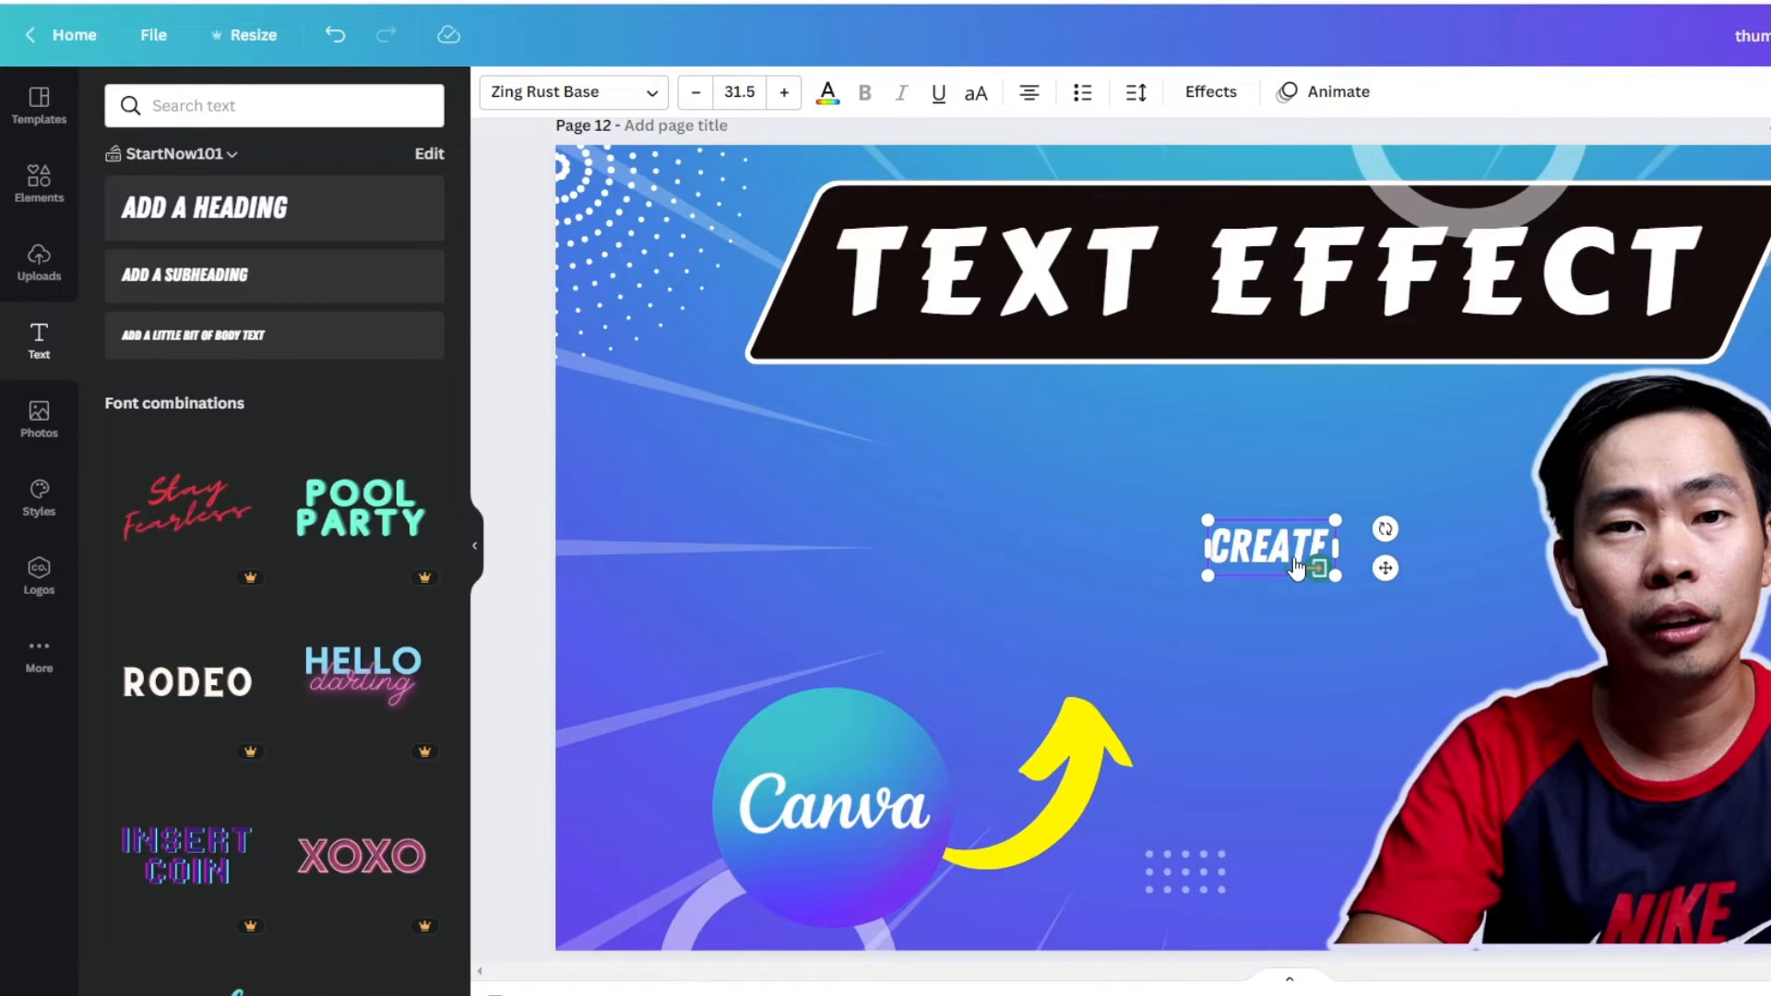
pyautogui.write('O')
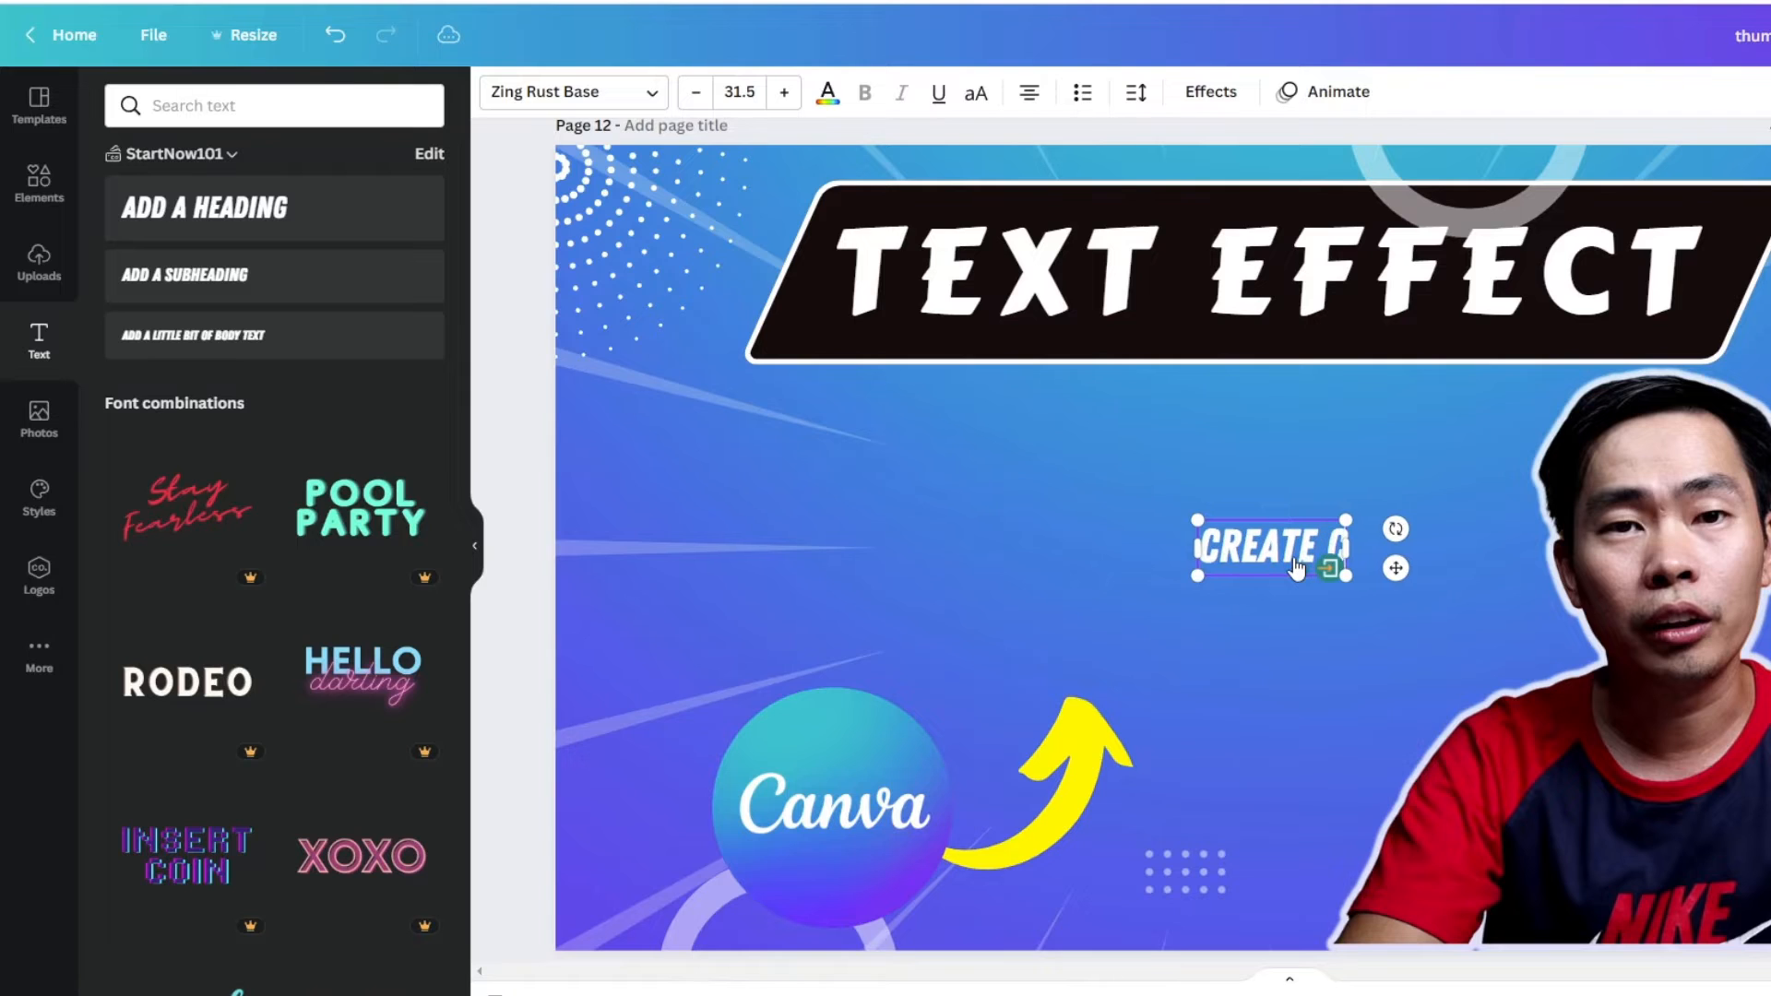
pyautogui.press('BackSpace')
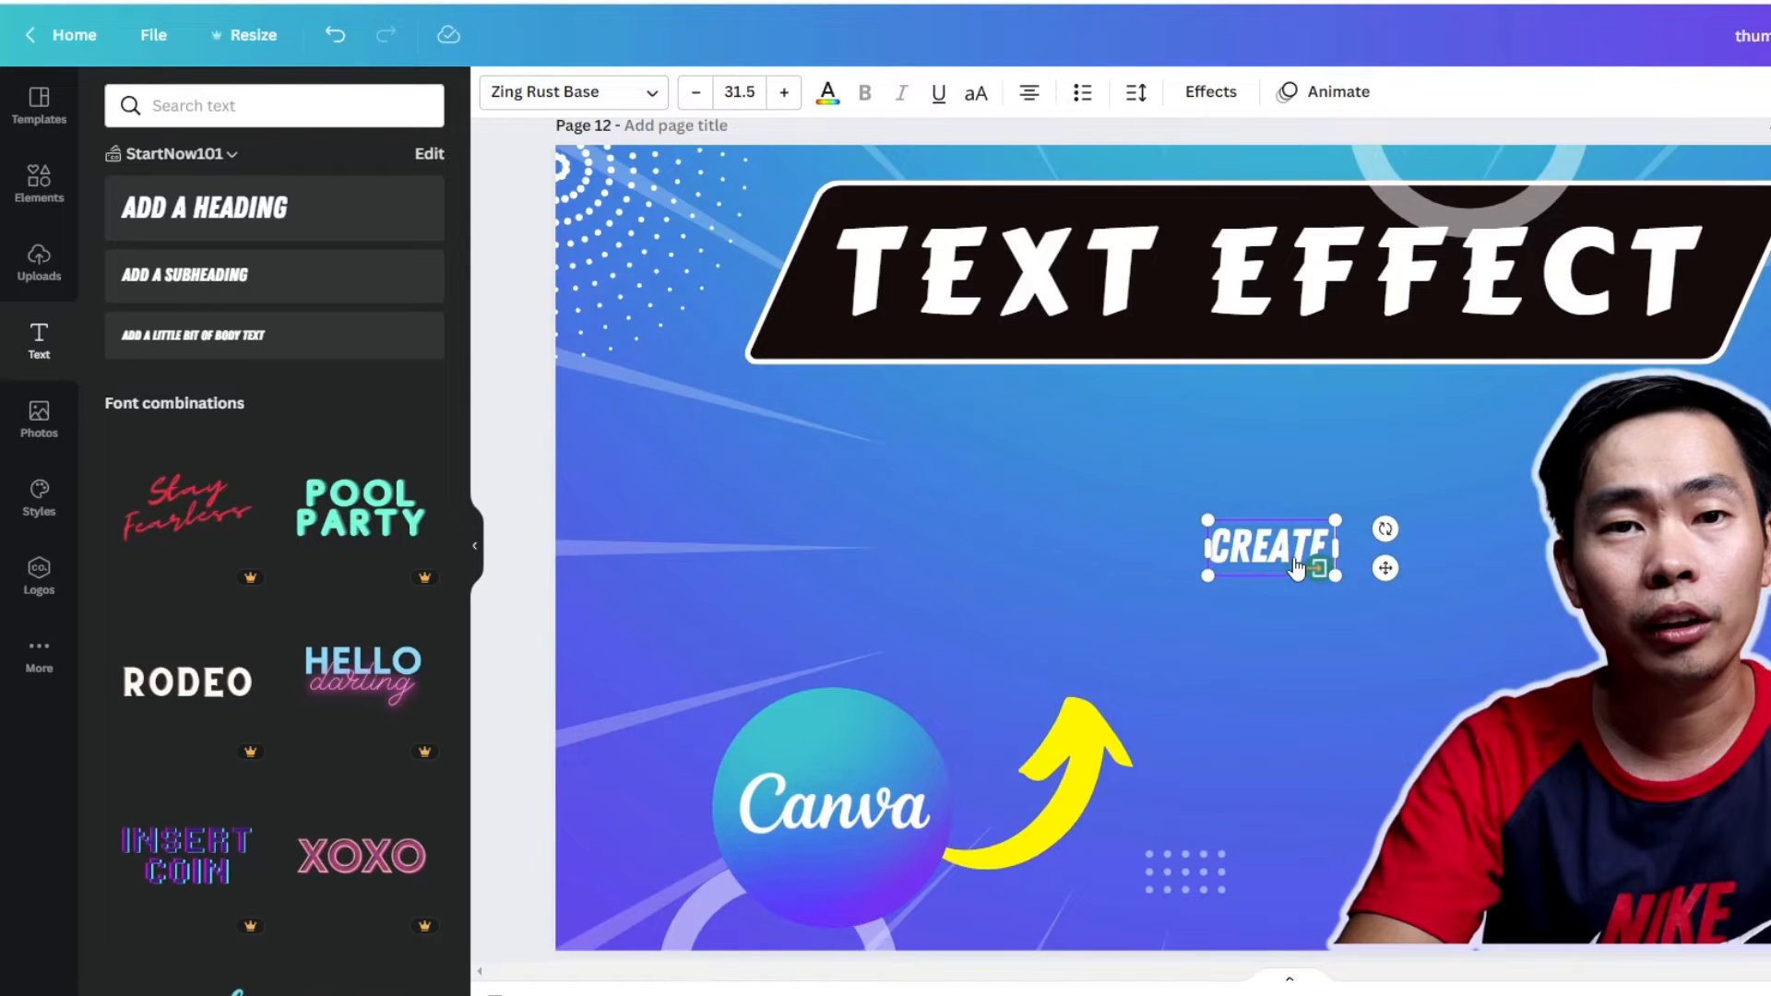
pyautogui.write('THI')
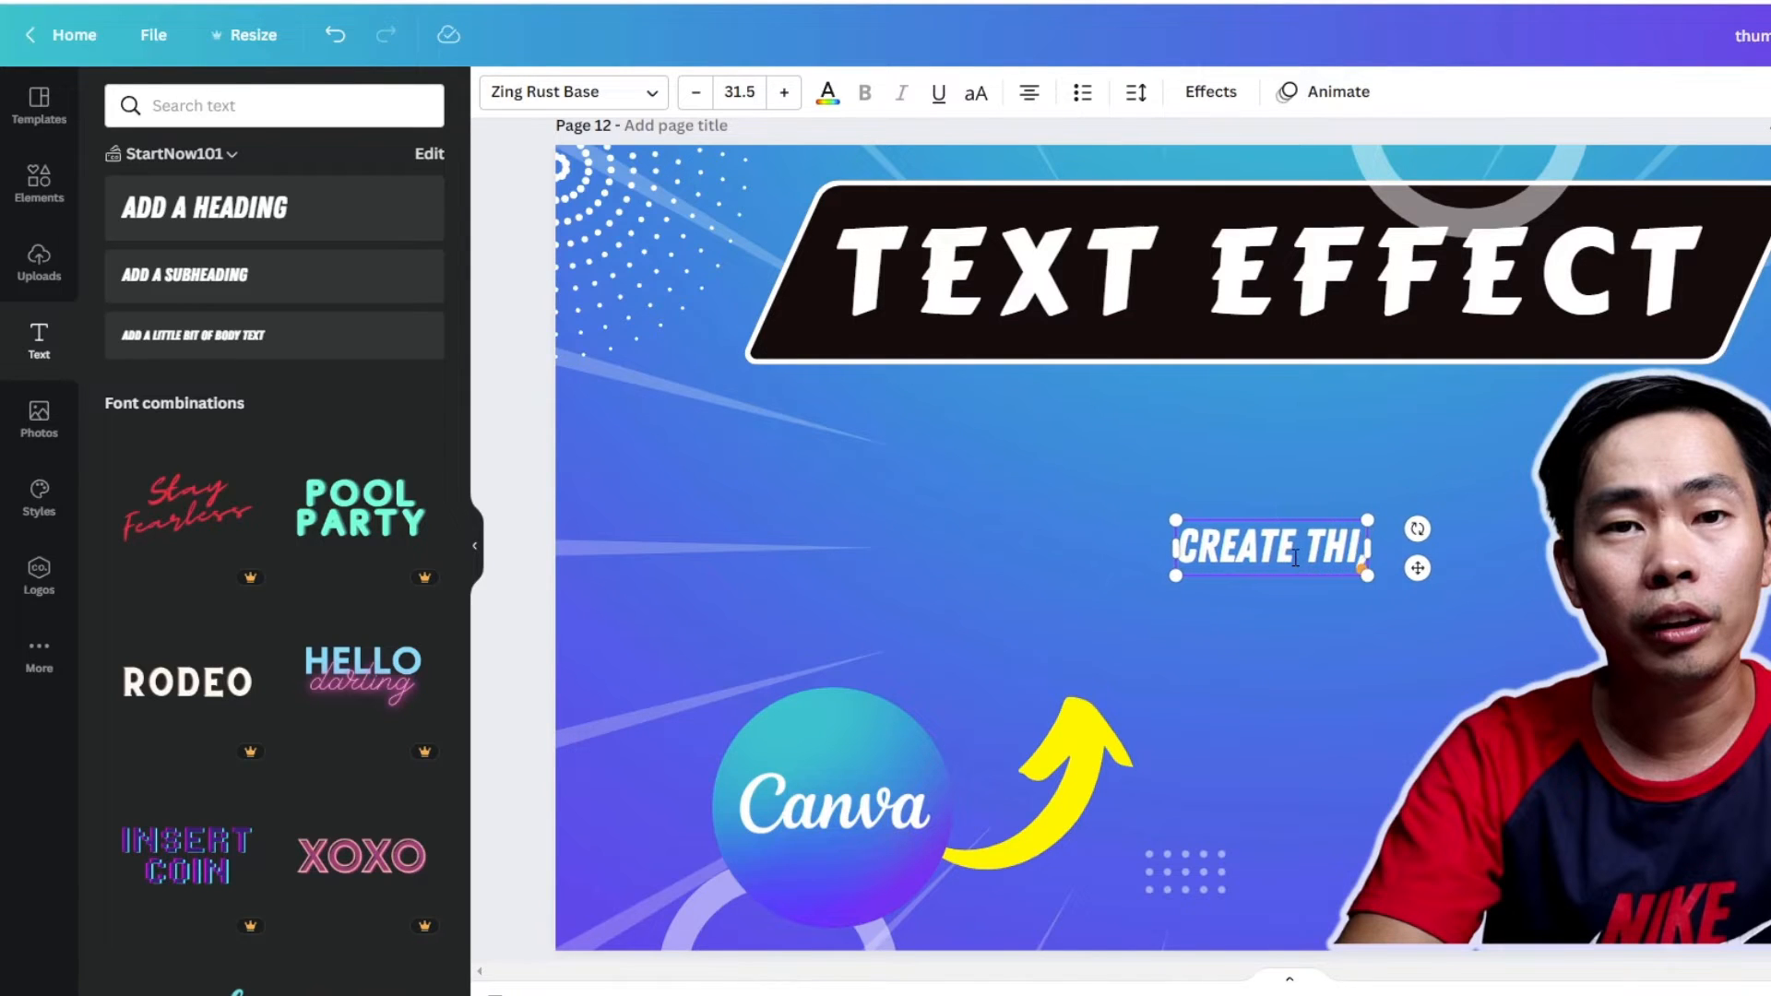
pyautogui.press('BackSpace')
pyautogui.write('U')
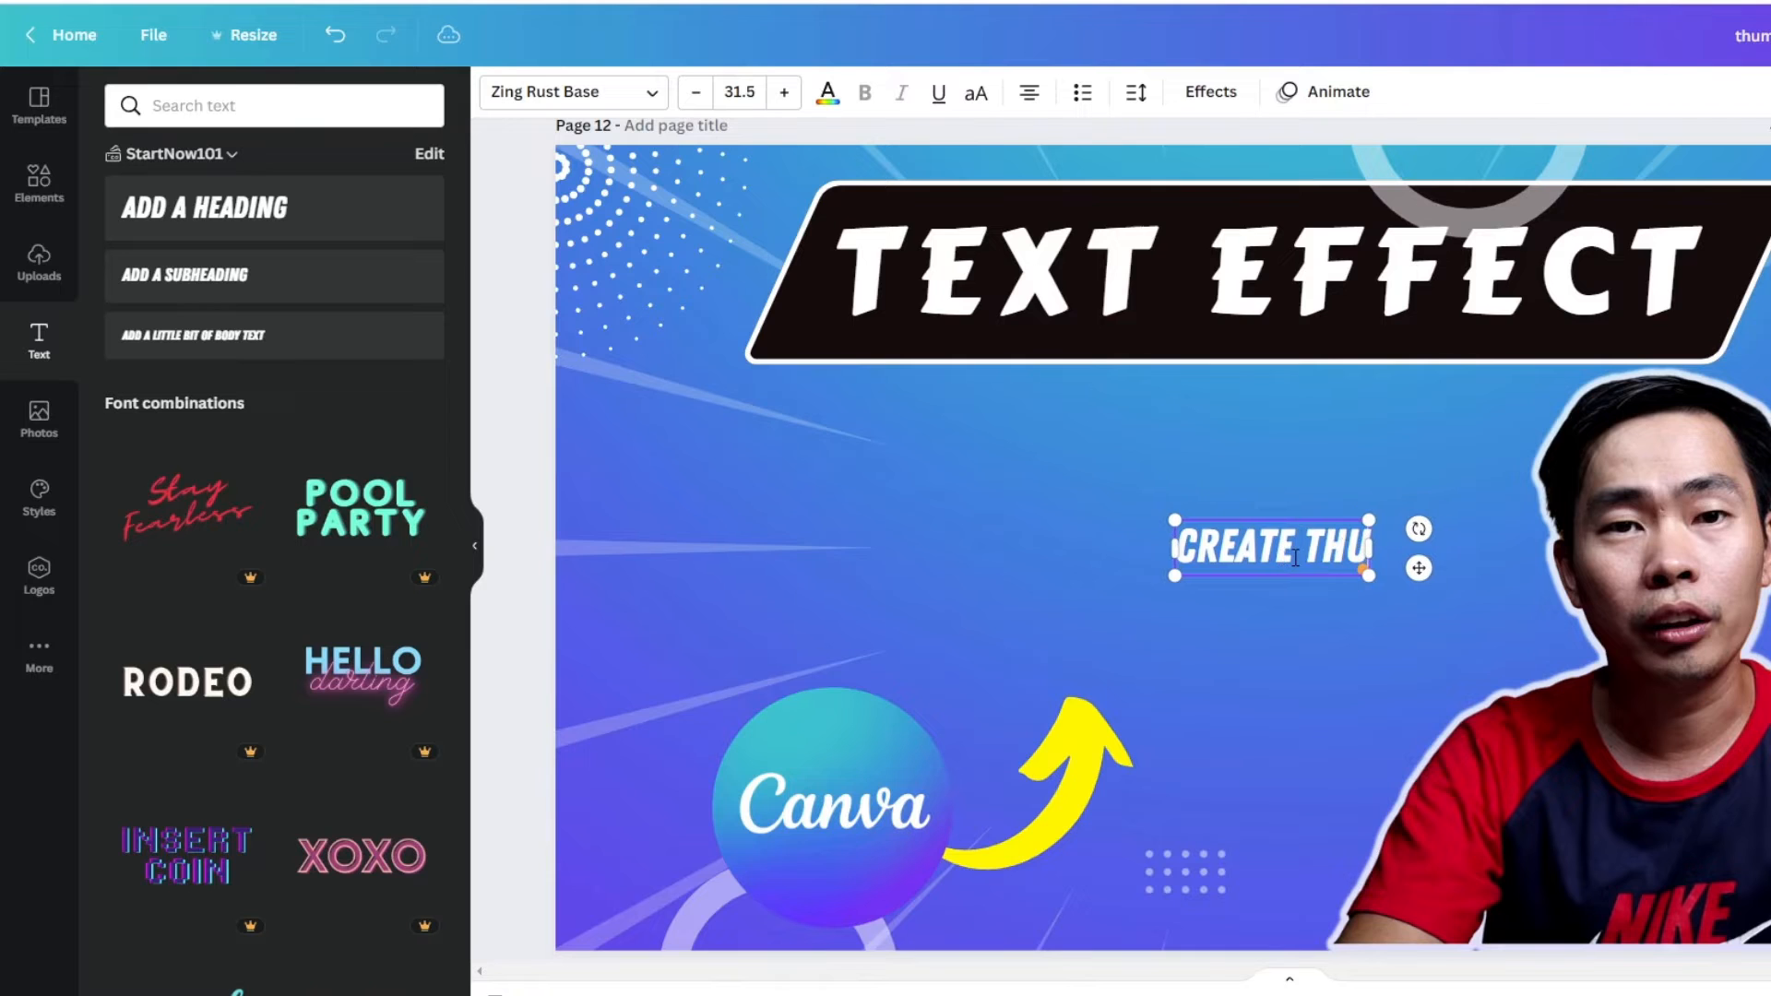
pyautogui.write('MBNAIL')
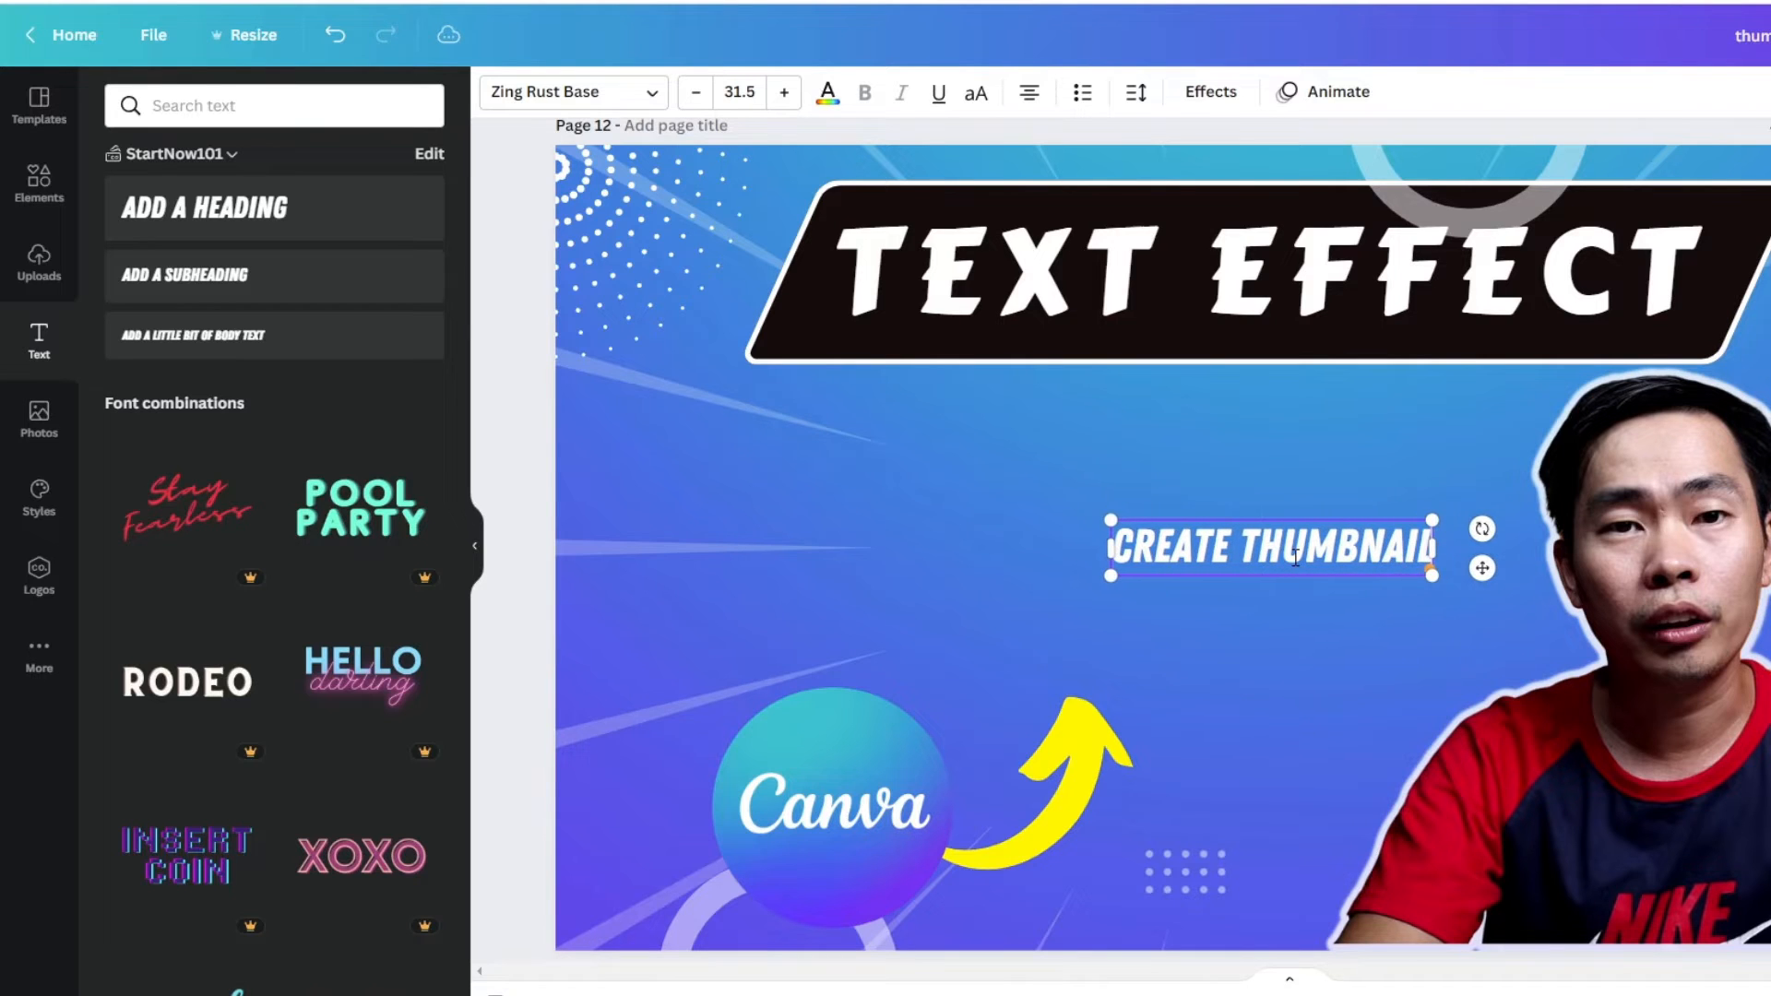
# - Enlarge the "CREATE THUMBNAIL" heading to a font size of about 59.8, keeping it between the banner and the arrow
pyautogui.moveTo(1215, 517); pyautogui.dragTo(1023, 437)
pyautogui.moveTo(1243, 494); pyautogui.dragTo(1467, 650)
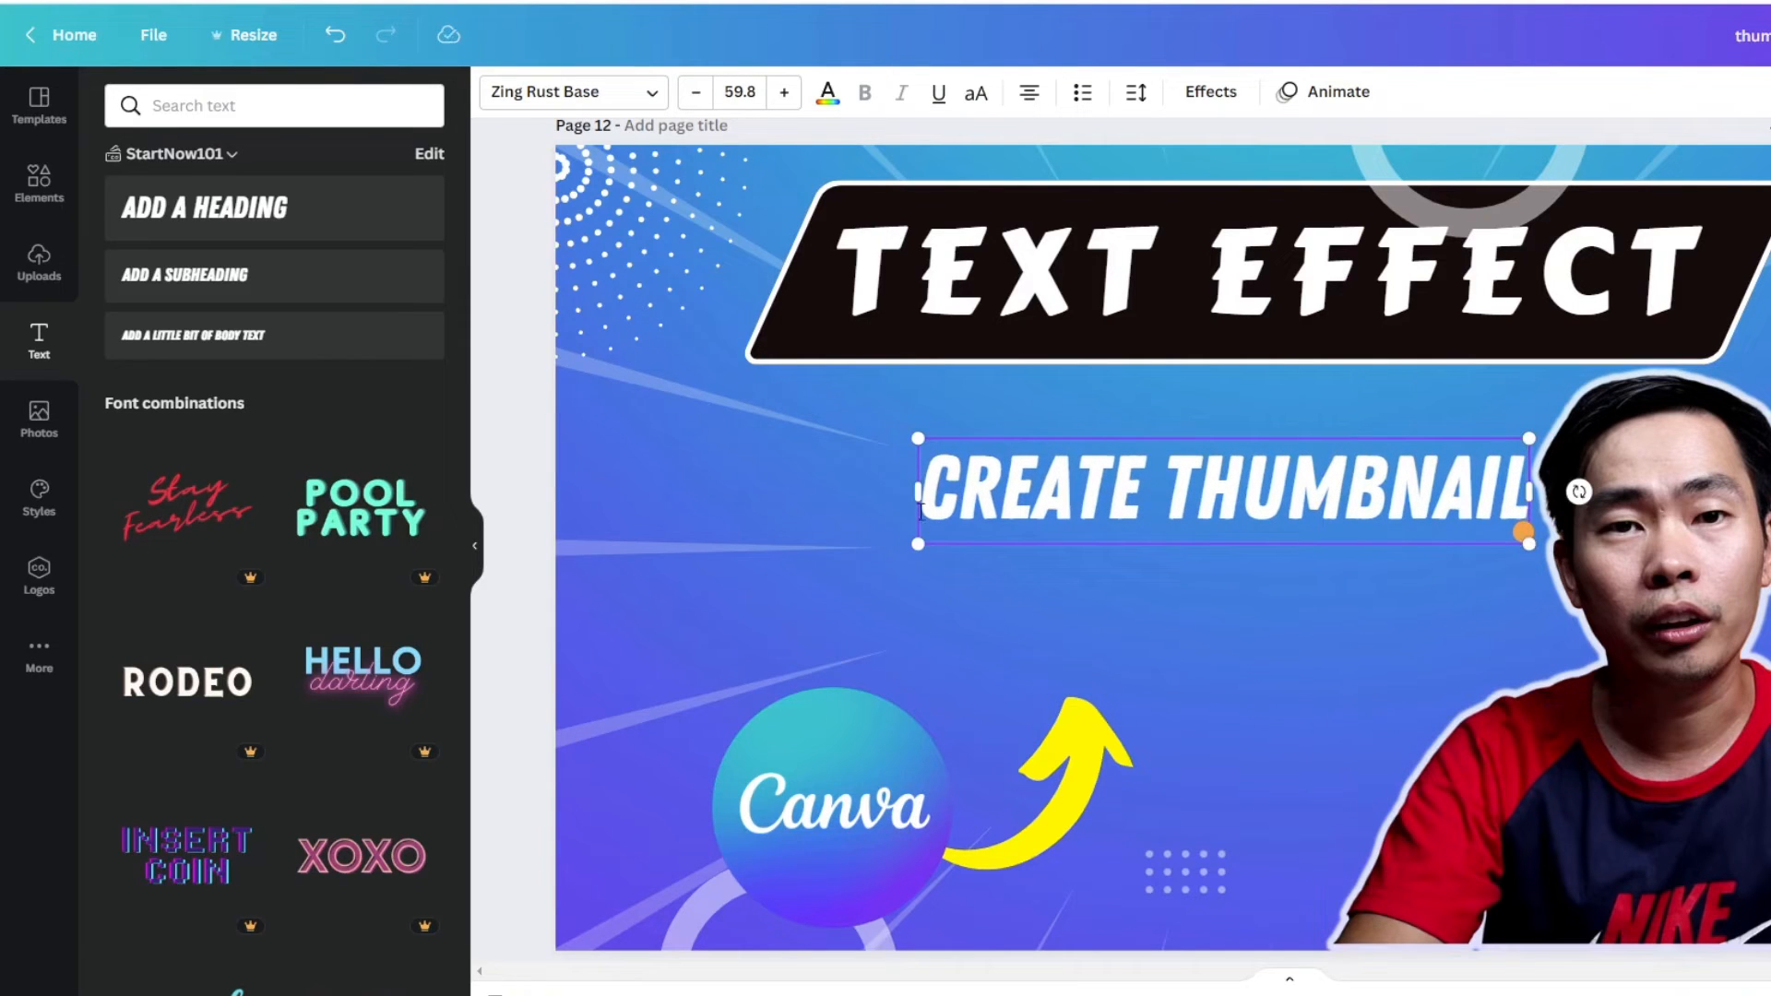
# - Enlarge the "CREATE THUMBNAIL" heading to a font size of about 66.4 and recolour it golden yellow
pyautogui.moveTo(918, 544); pyautogui.dragTo(854, 574)
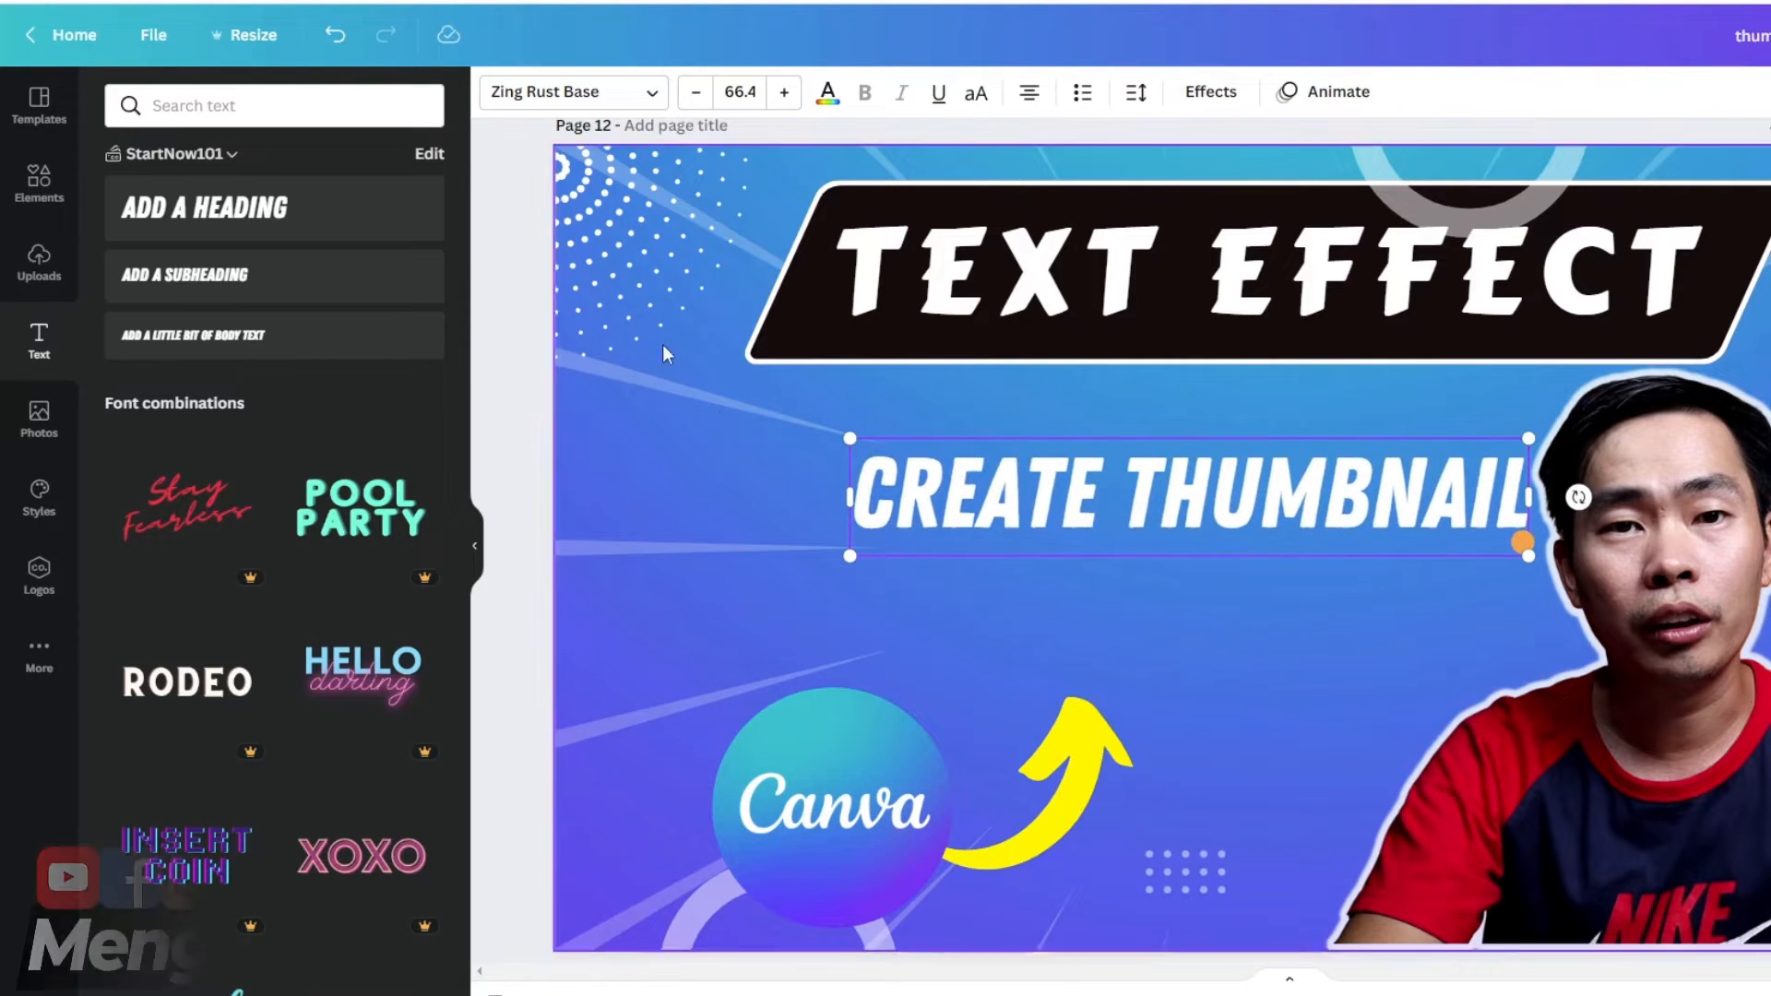
pyautogui.click(829, 92)
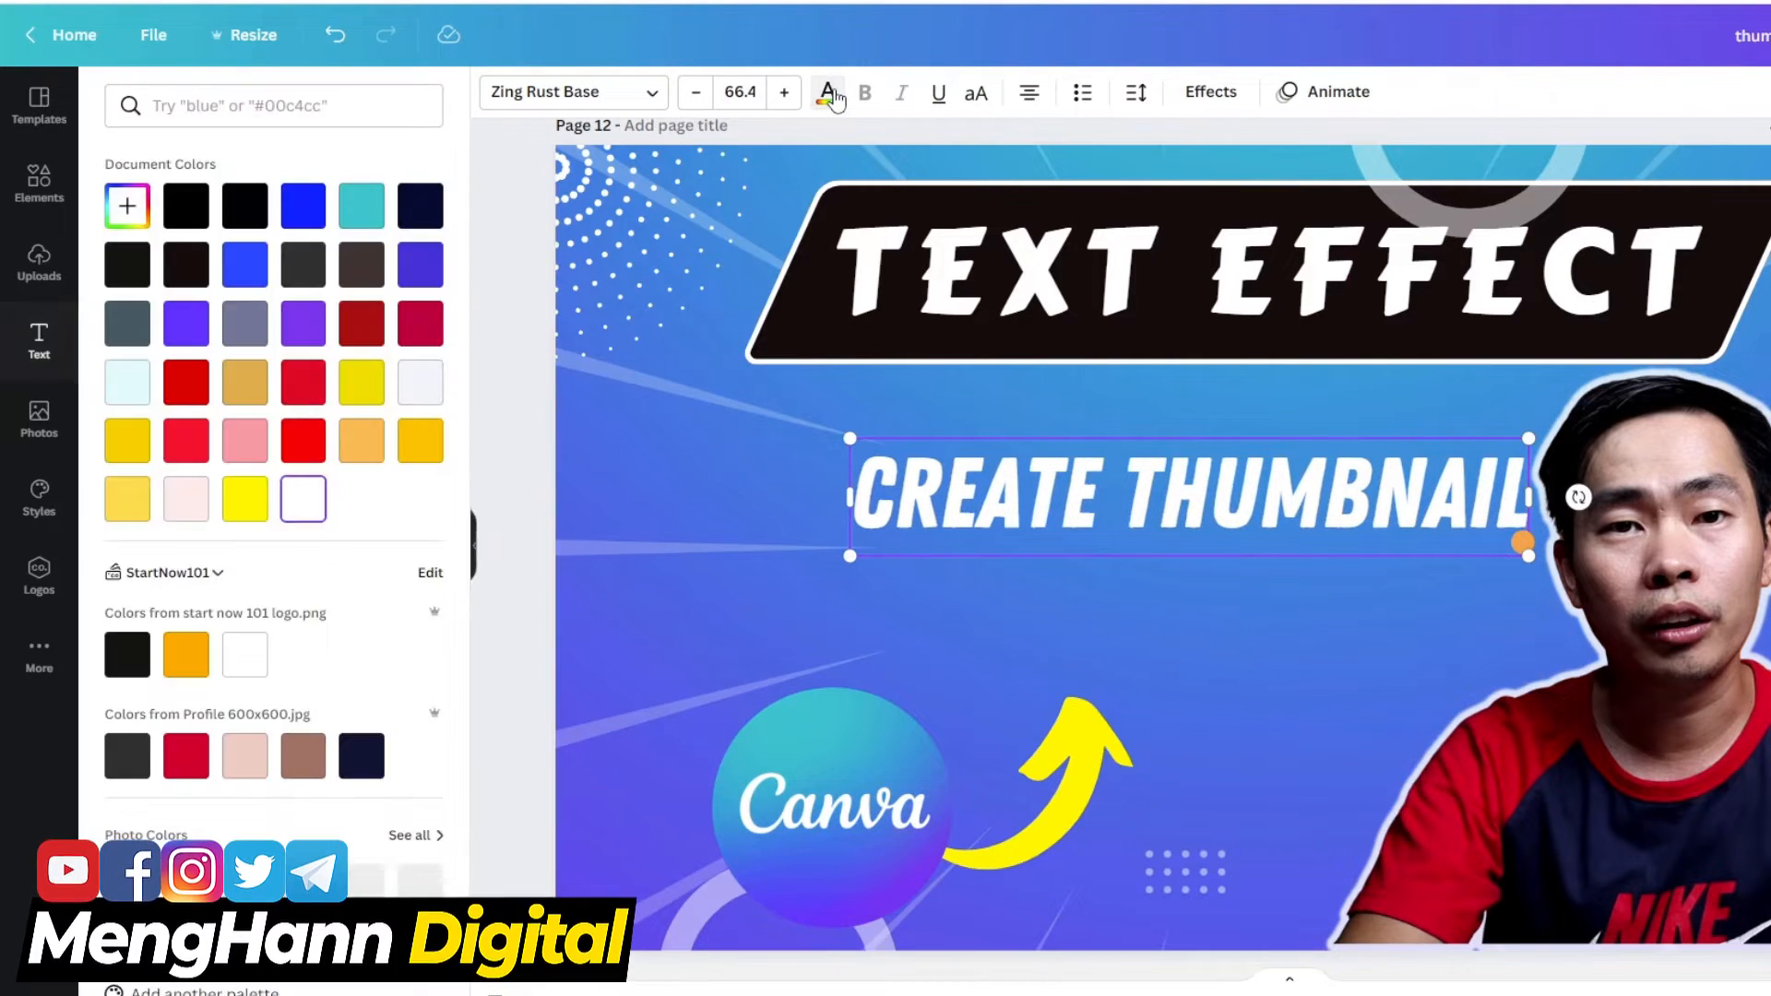
pyautogui.click(246, 499)
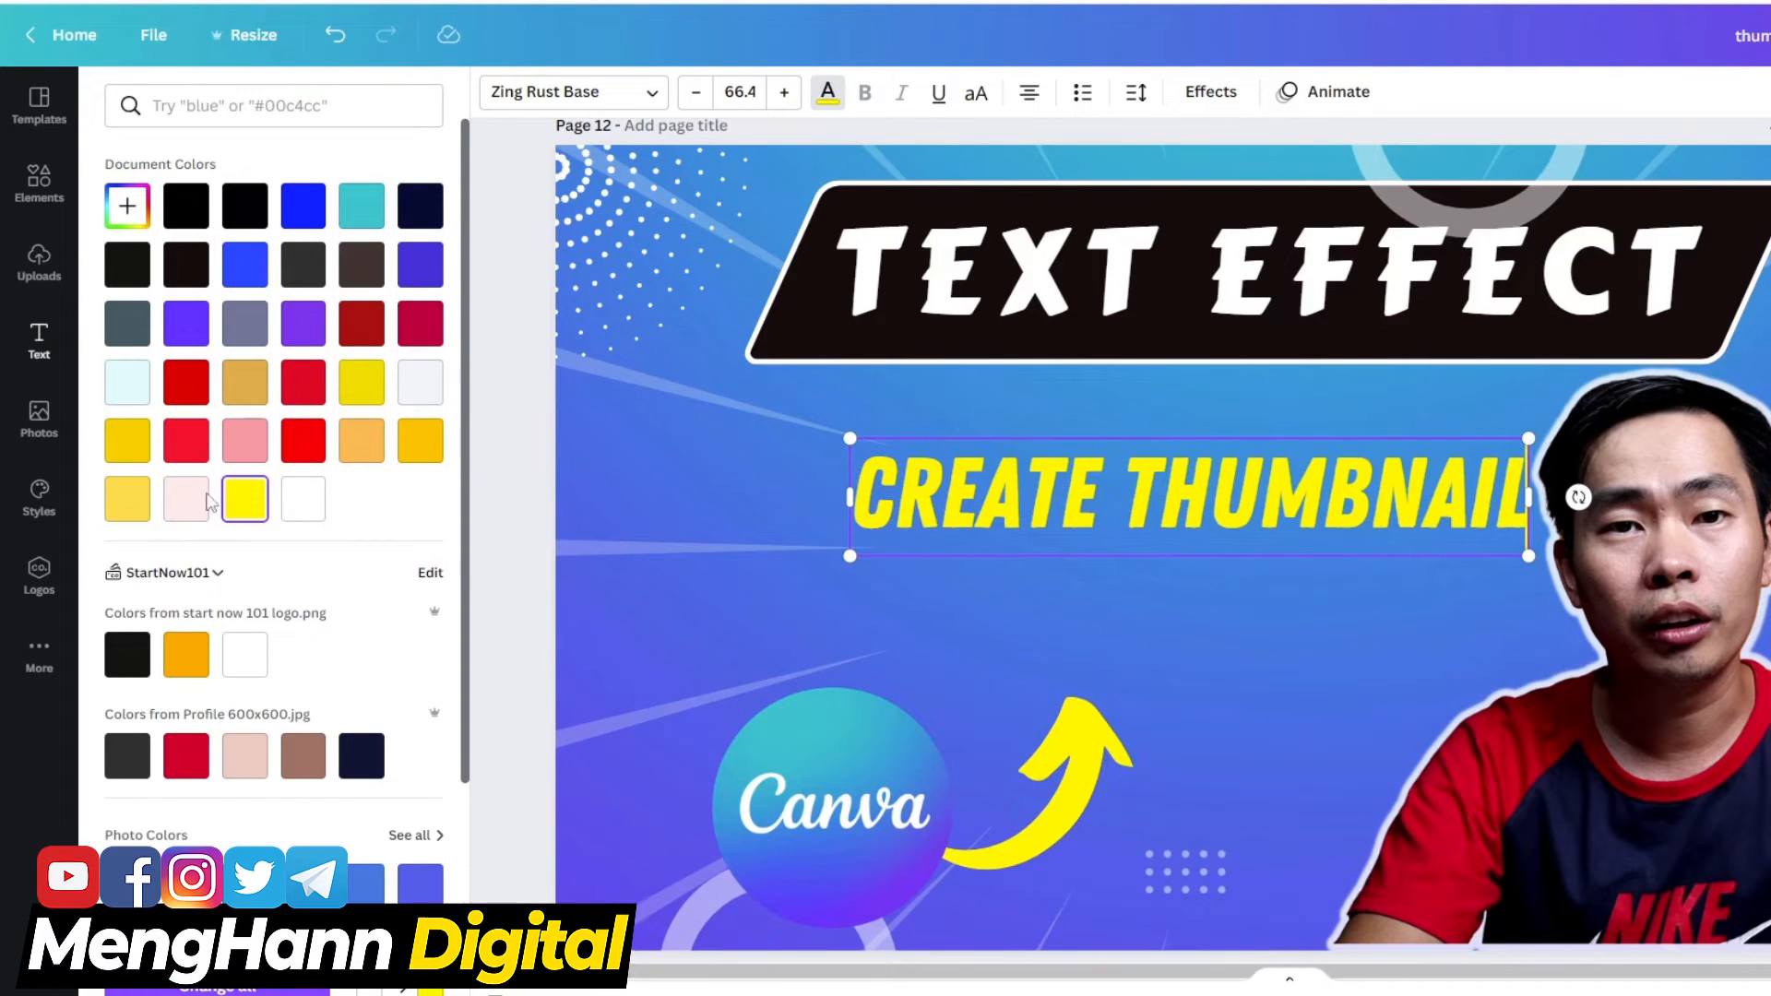
pyautogui.click(129, 503)
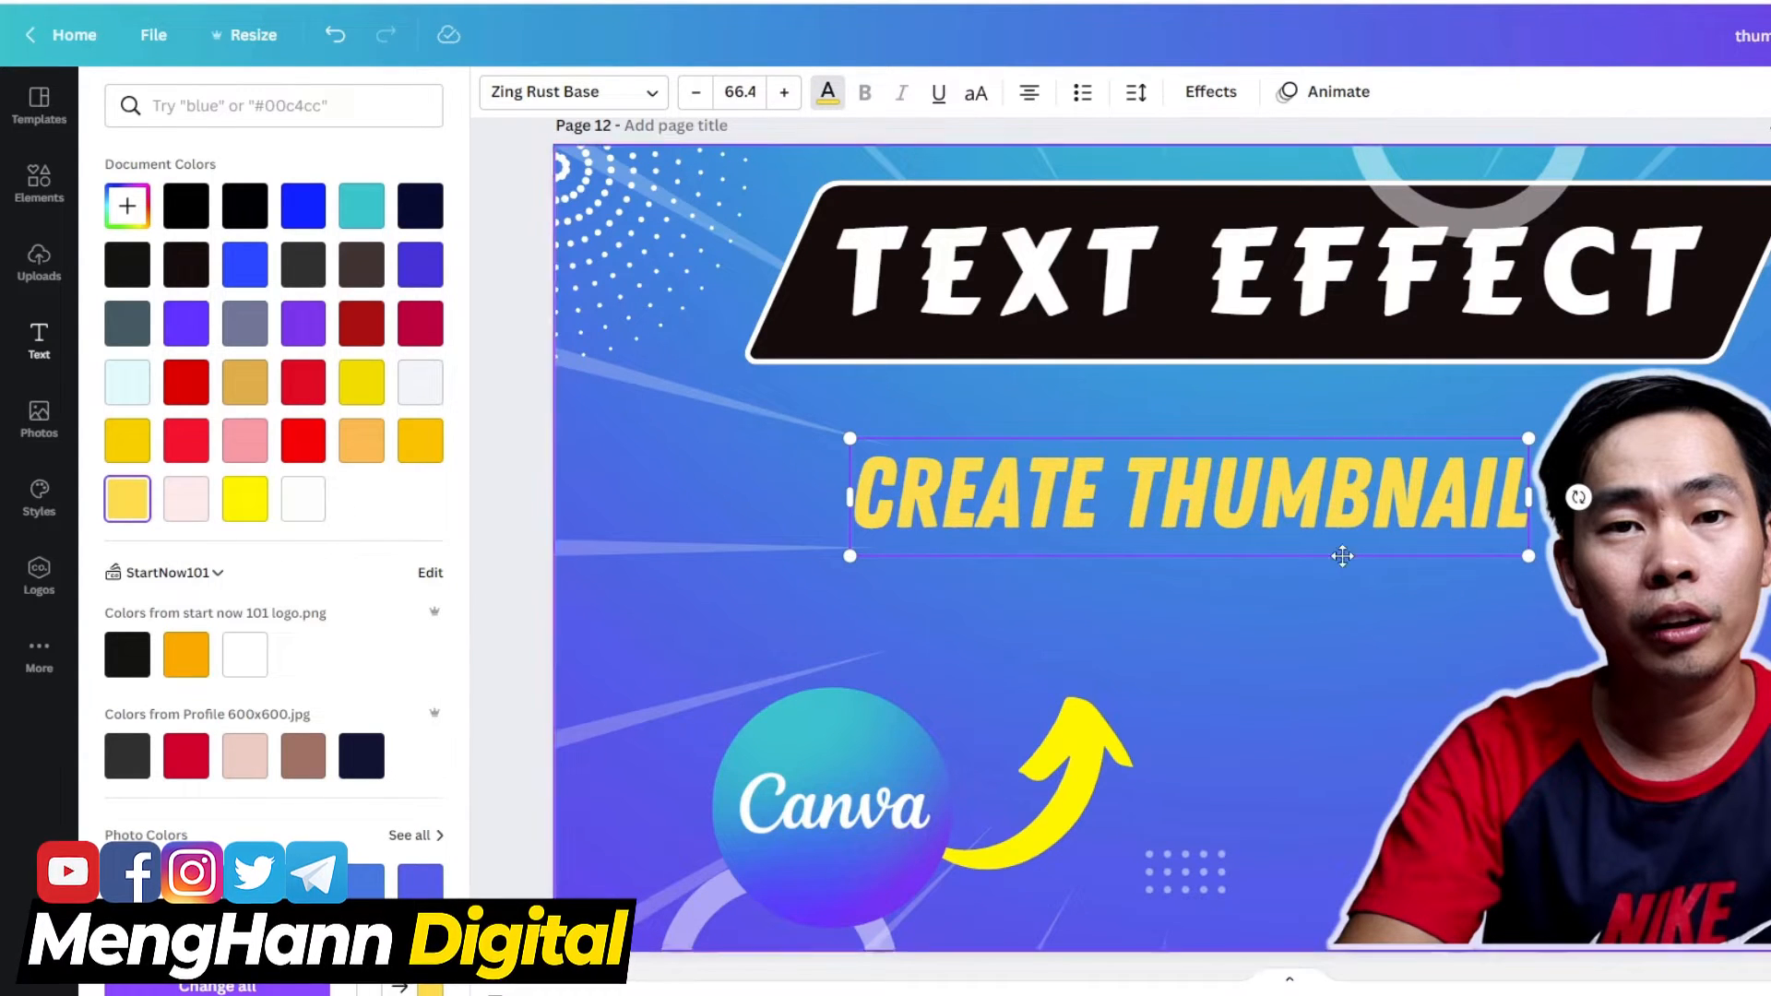
pyautogui.click(762, 589)
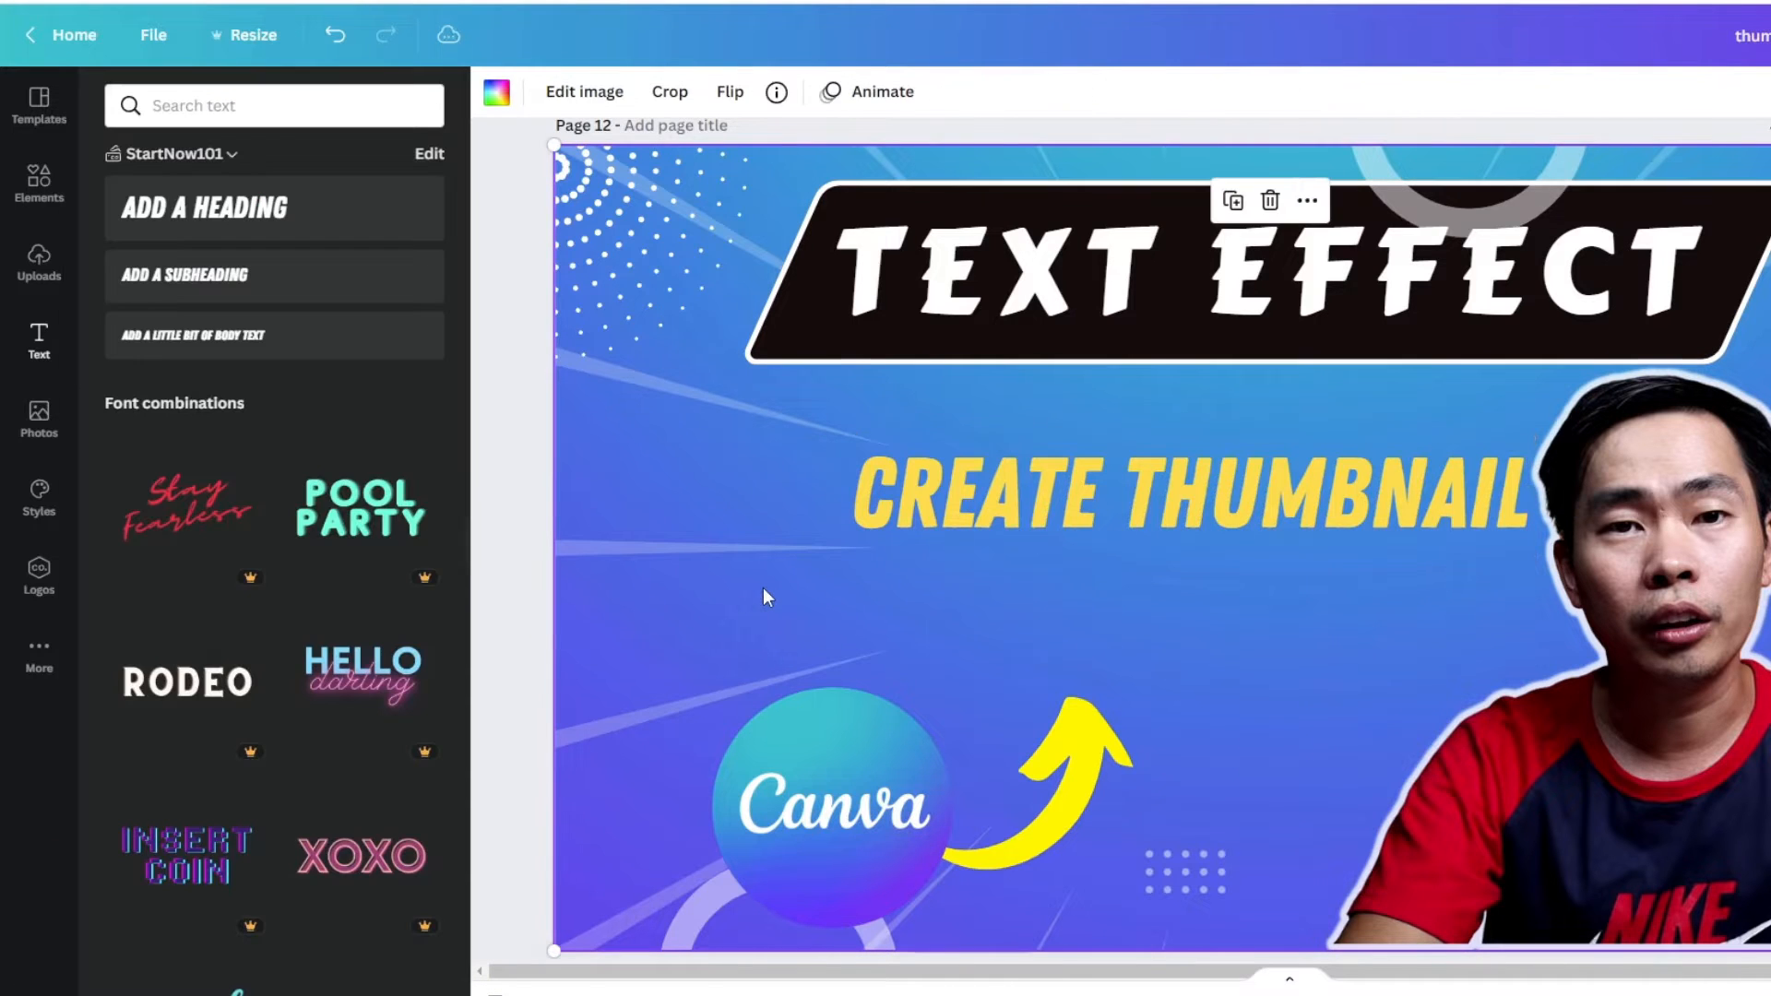
# - Duplicate the "CREATE THUMBNAIL" heading and place the copy directly below the original
pyautogui.click(1048, 510)
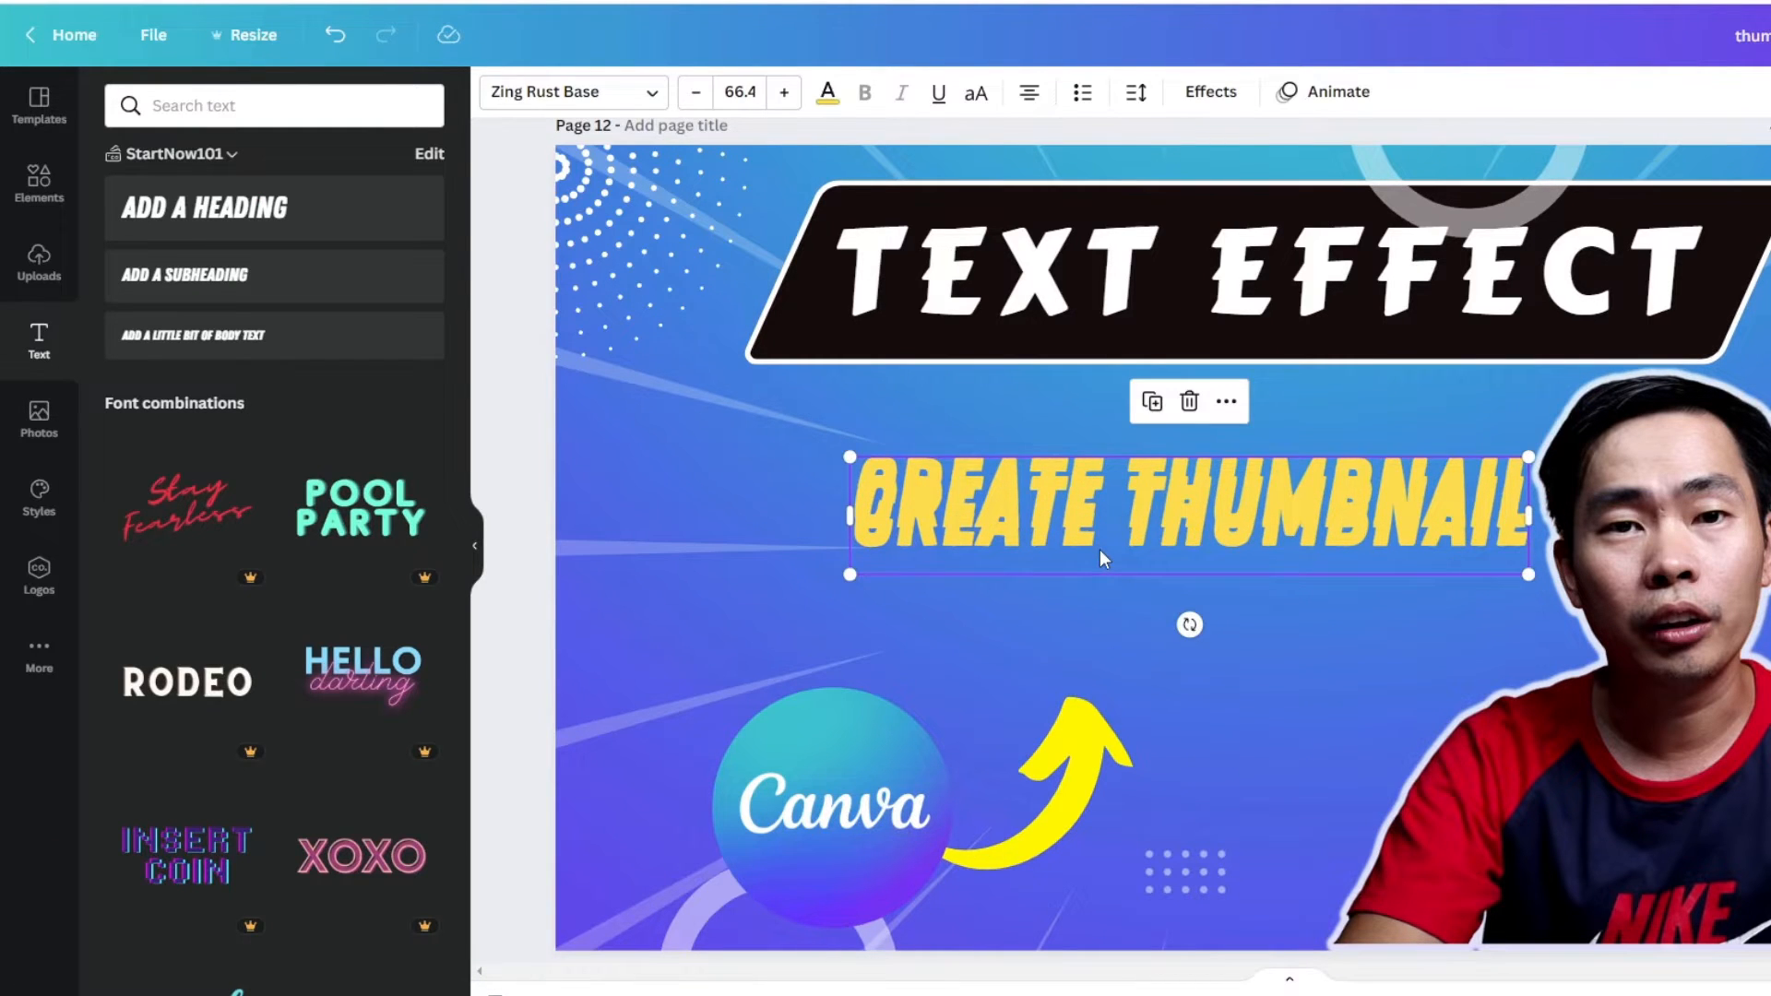
pyautogui.press('Delete')
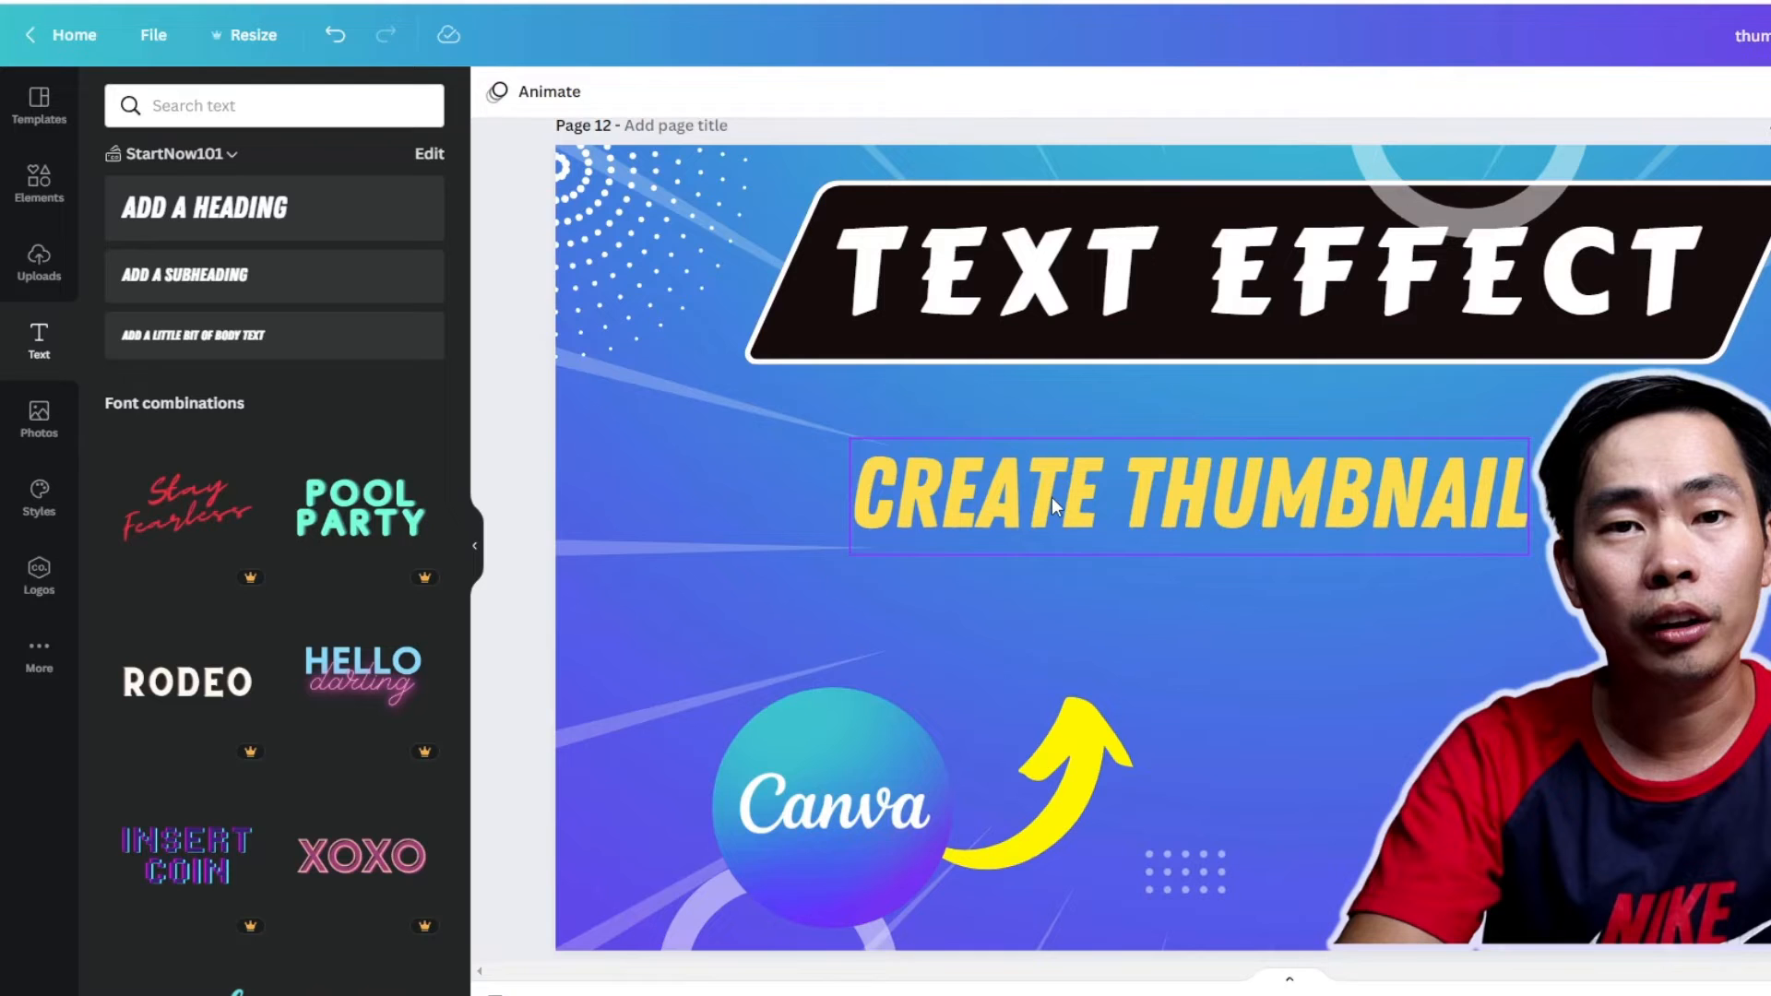
pyautogui.moveTo(1054, 498); pyautogui.dragTo(1068, 616)
# - Replace the text of the lower heading copy with "TIPS AND TRICKS"
pyautogui.click(1068, 618)
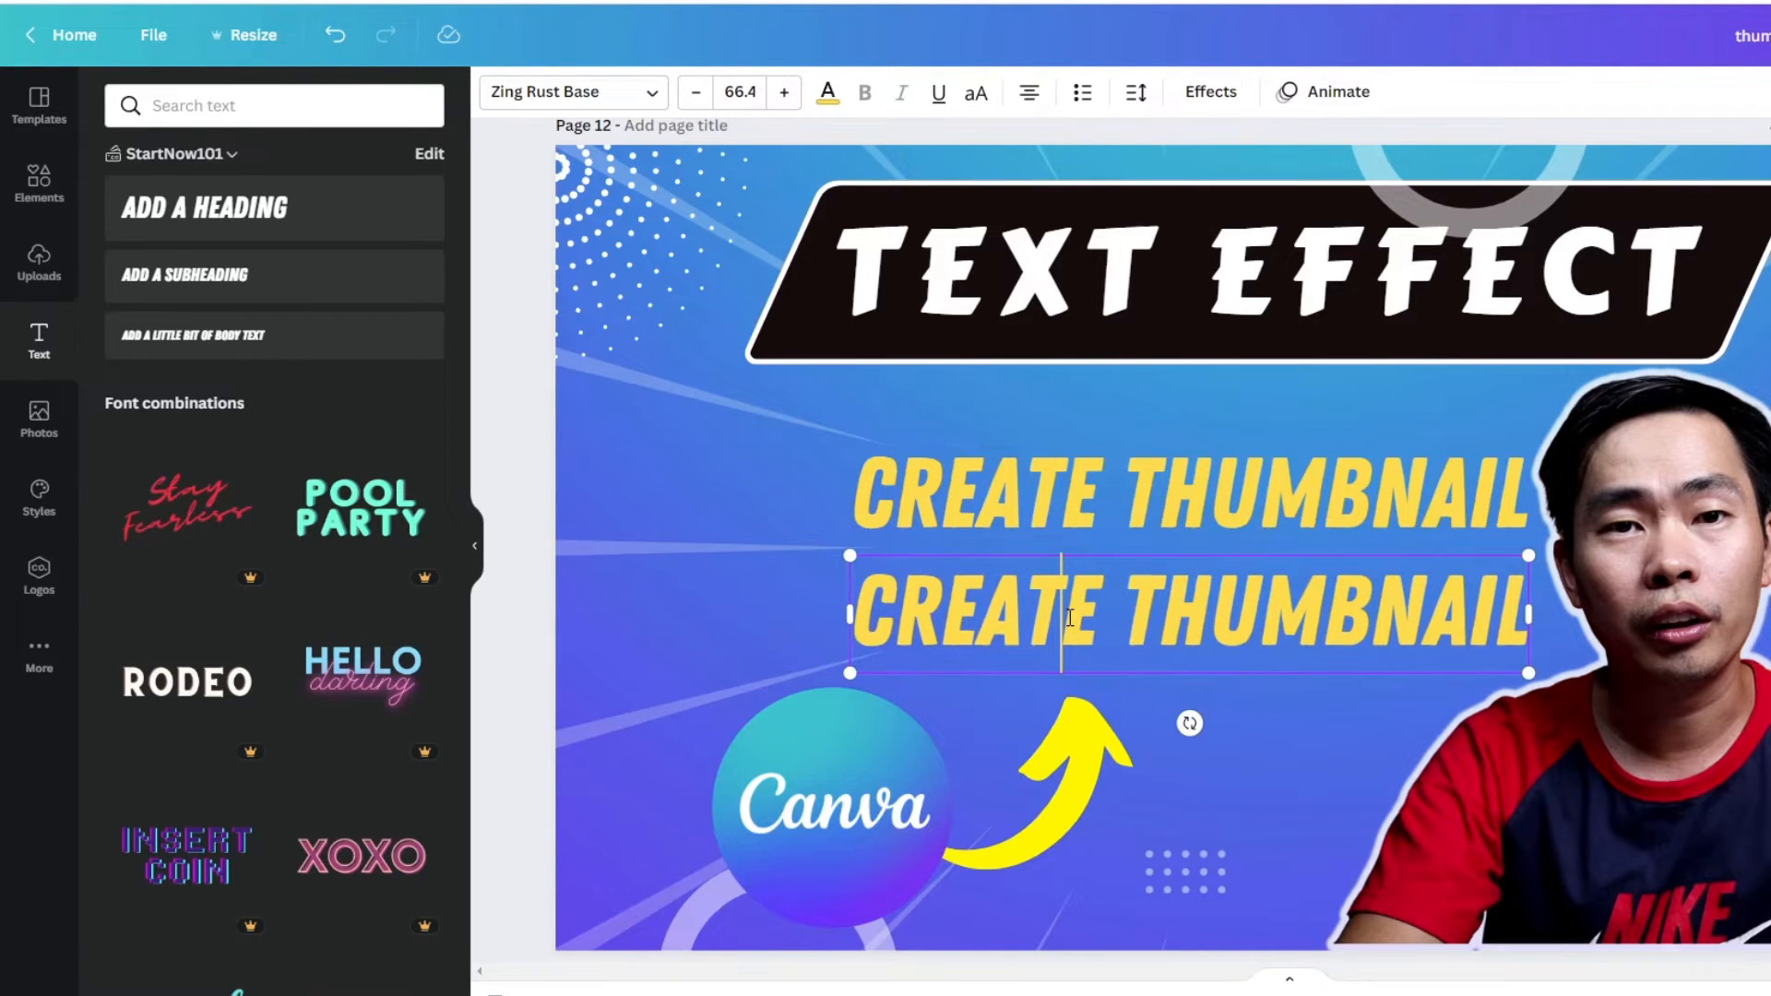
pyautogui.hotkey('ctrl', 'a')
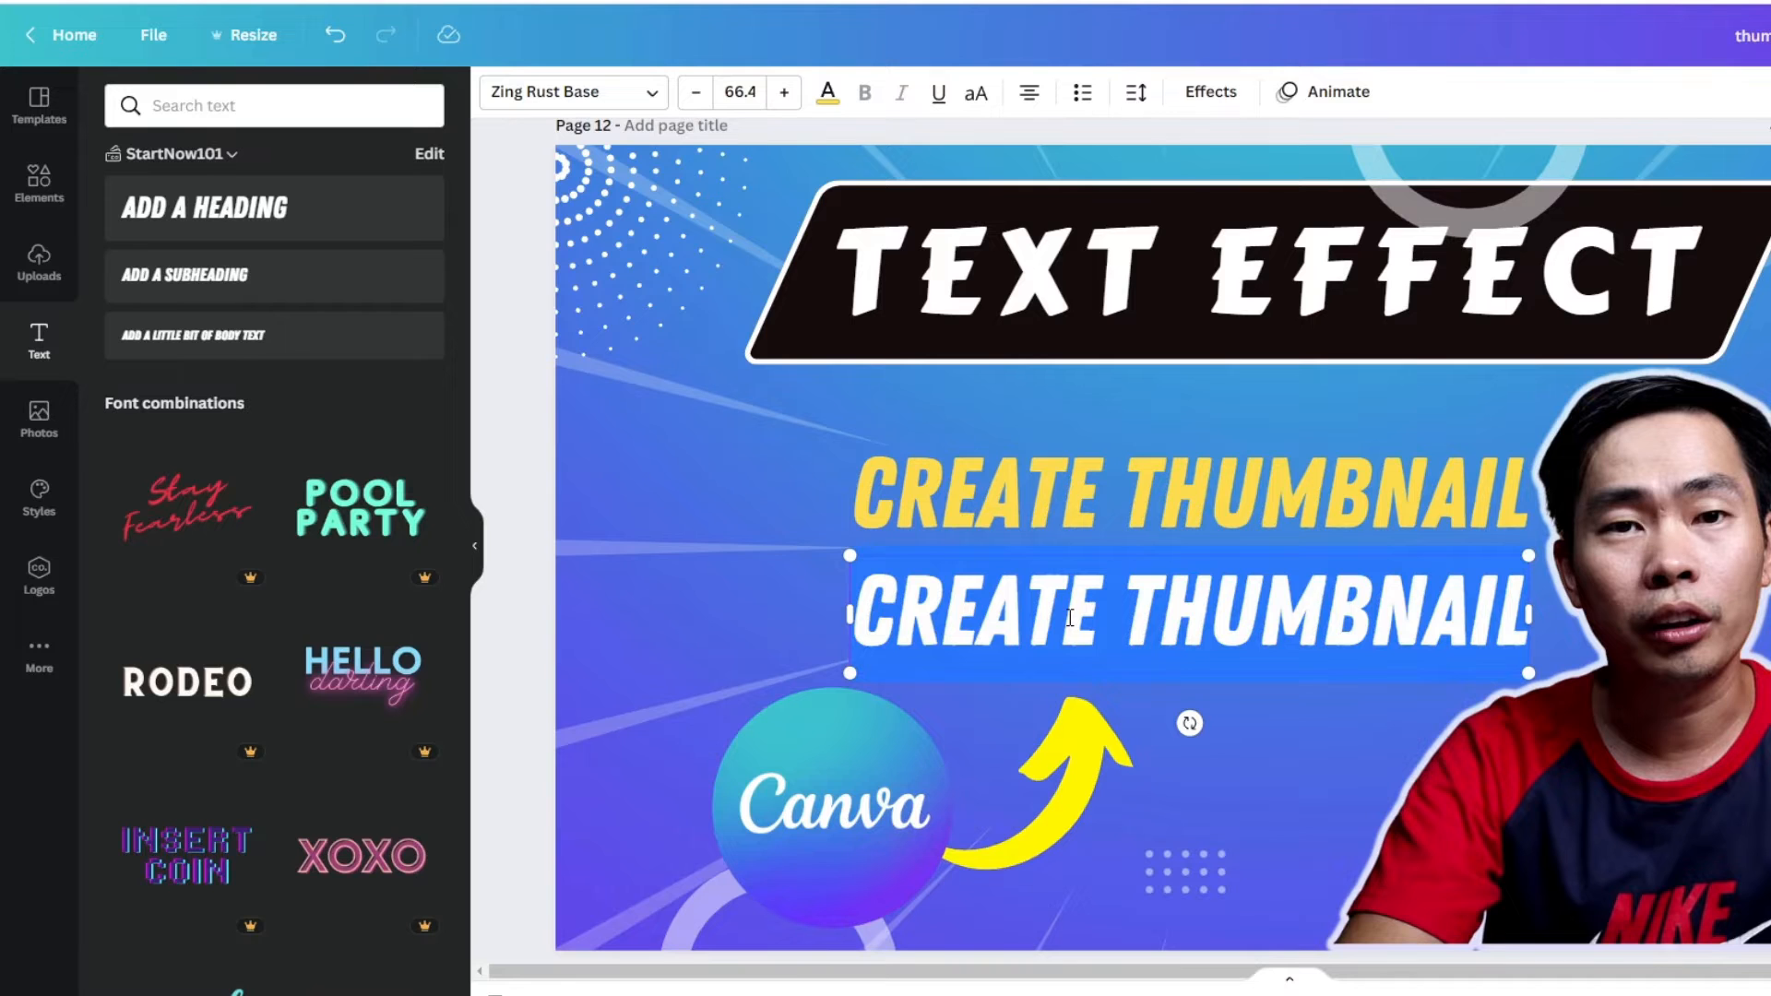
pyautogui.write('TI')
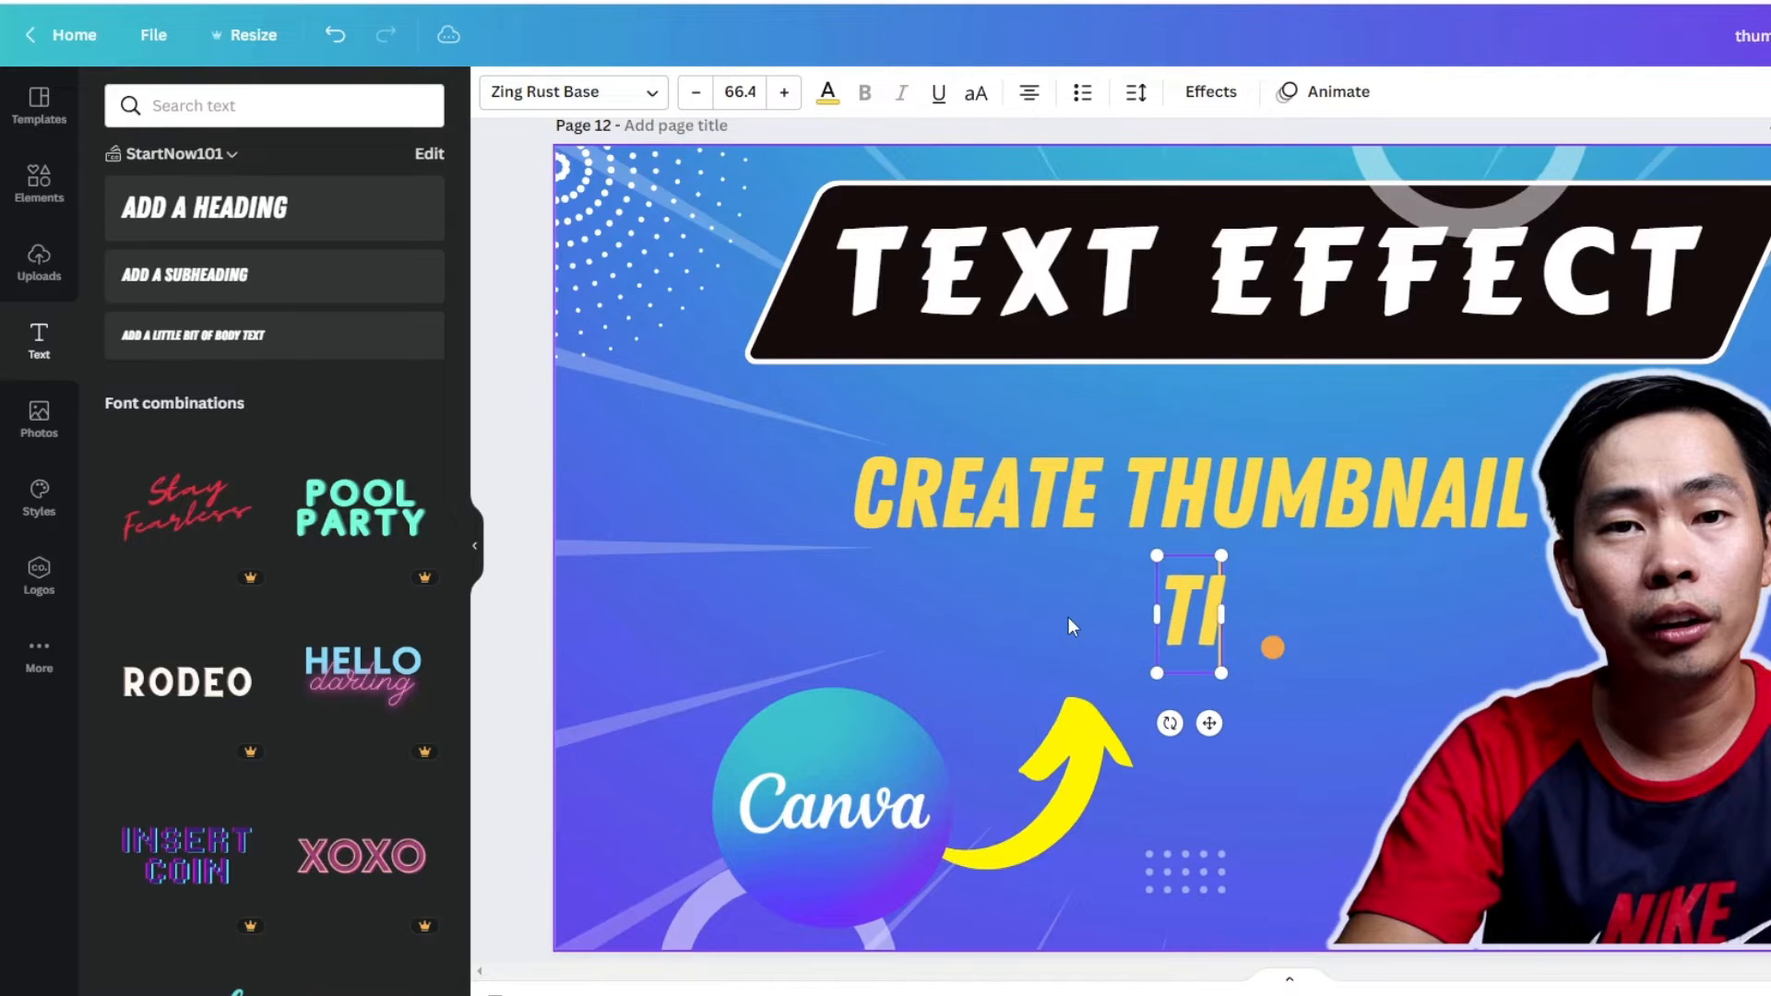
pyautogui.write('PS AND TRICKS')
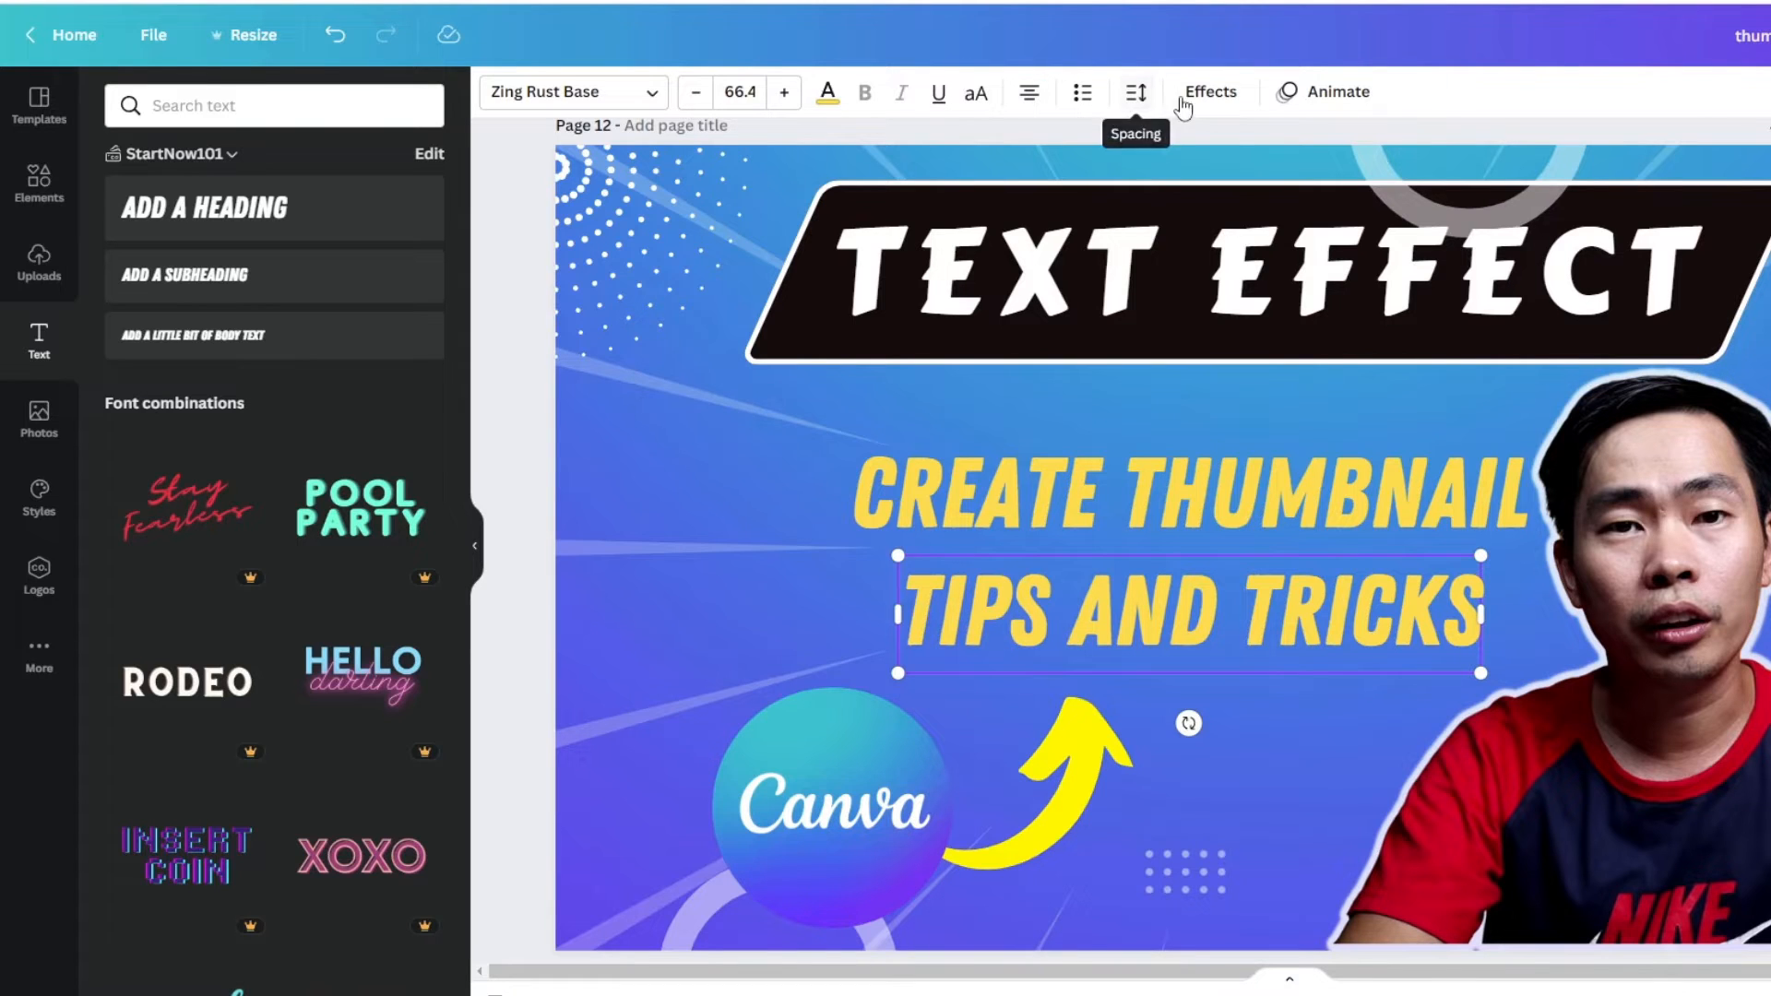
# - Try bulleted and numbered list formatting on the "TIPS AND TRICKS" heading and remove it again
pyautogui.click(1083, 96)
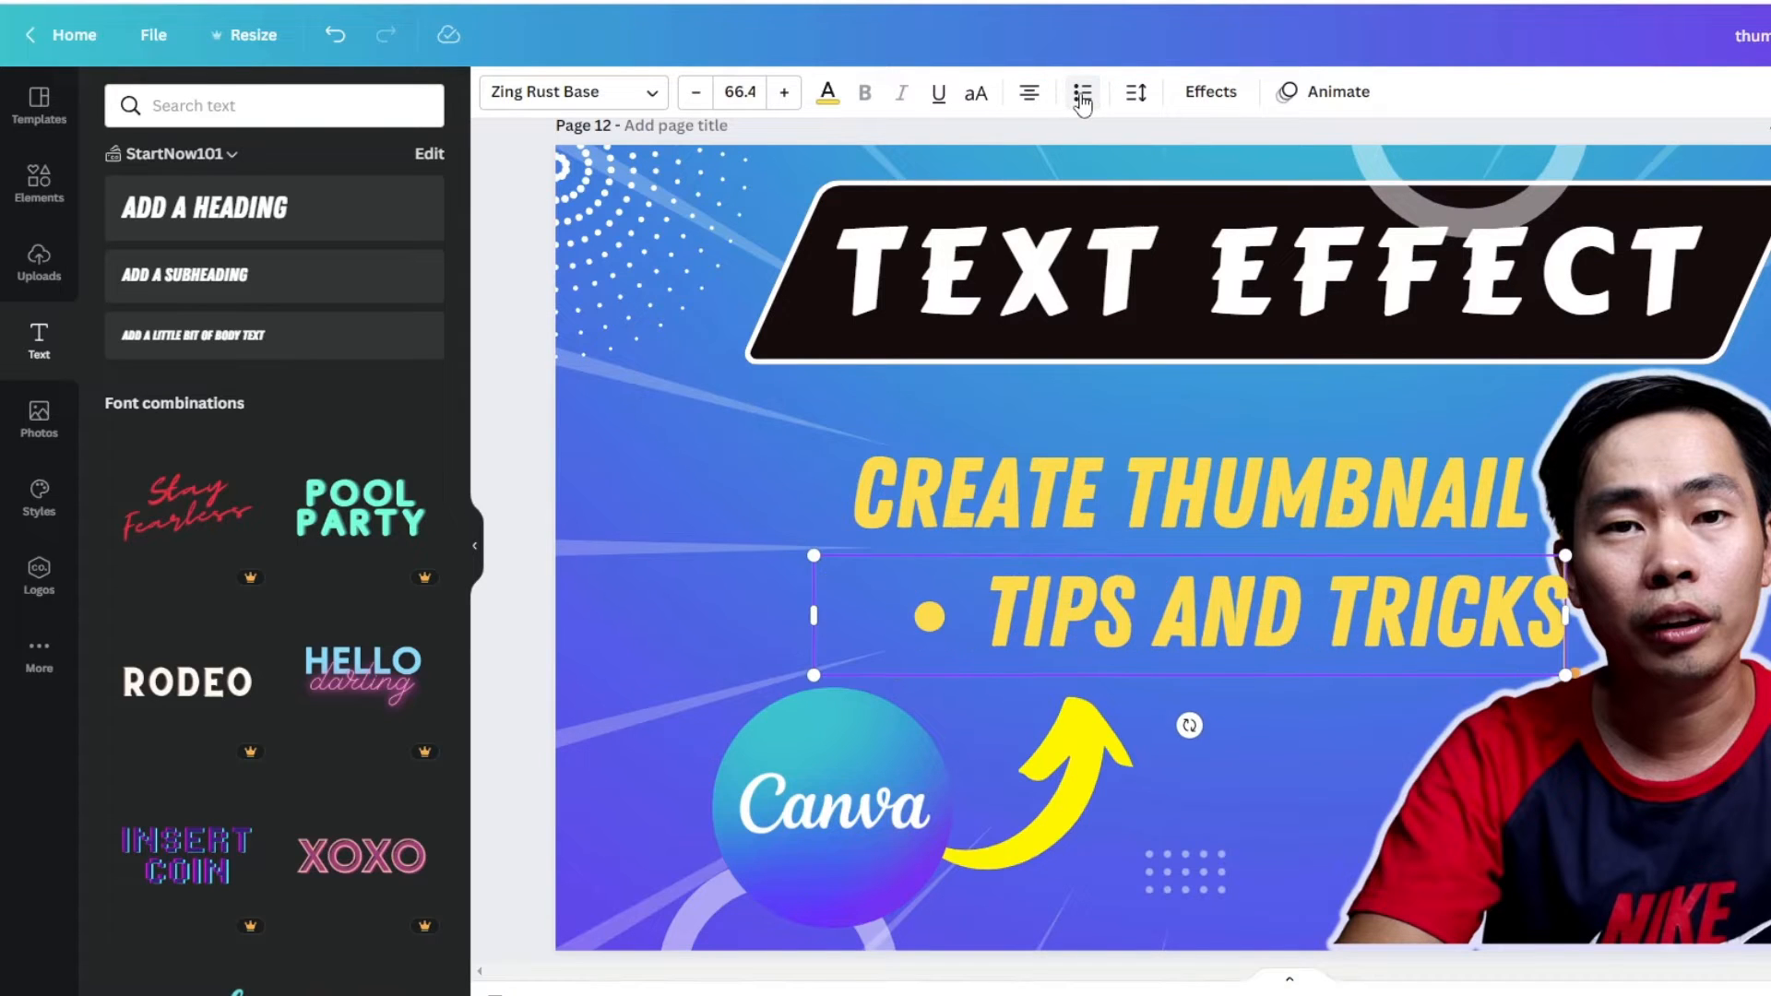
pyautogui.click(1083, 98)
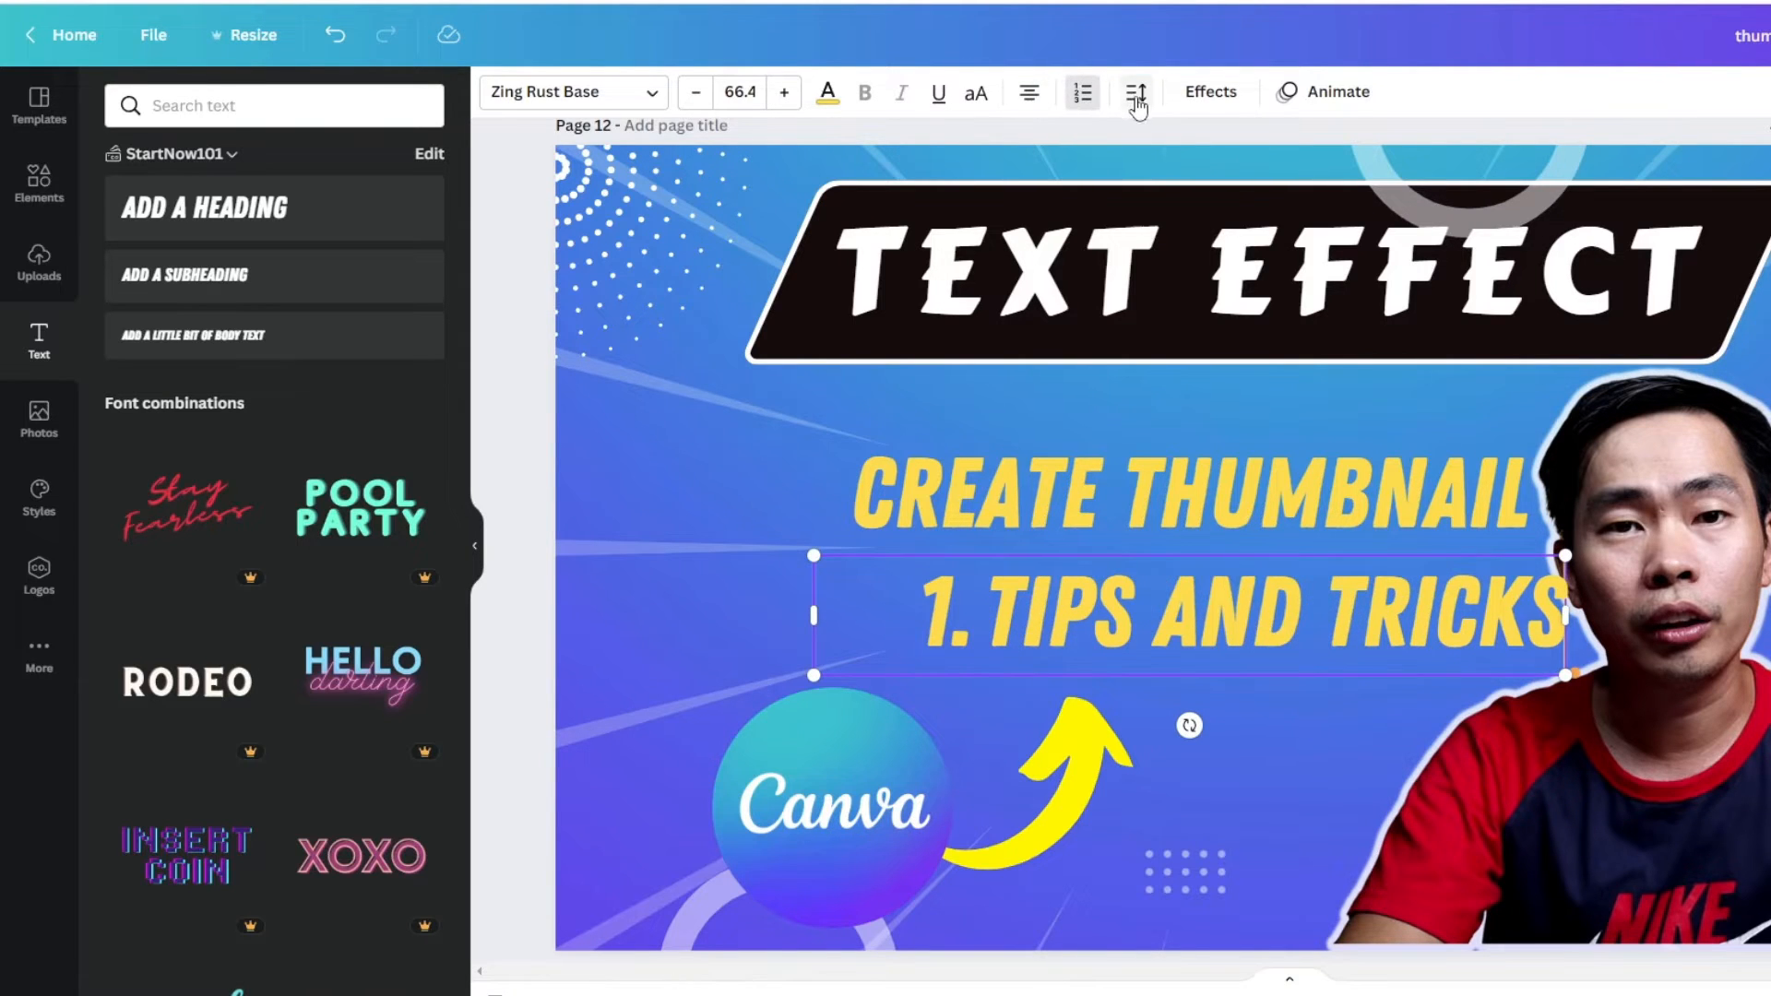
pyautogui.click(1091, 105)
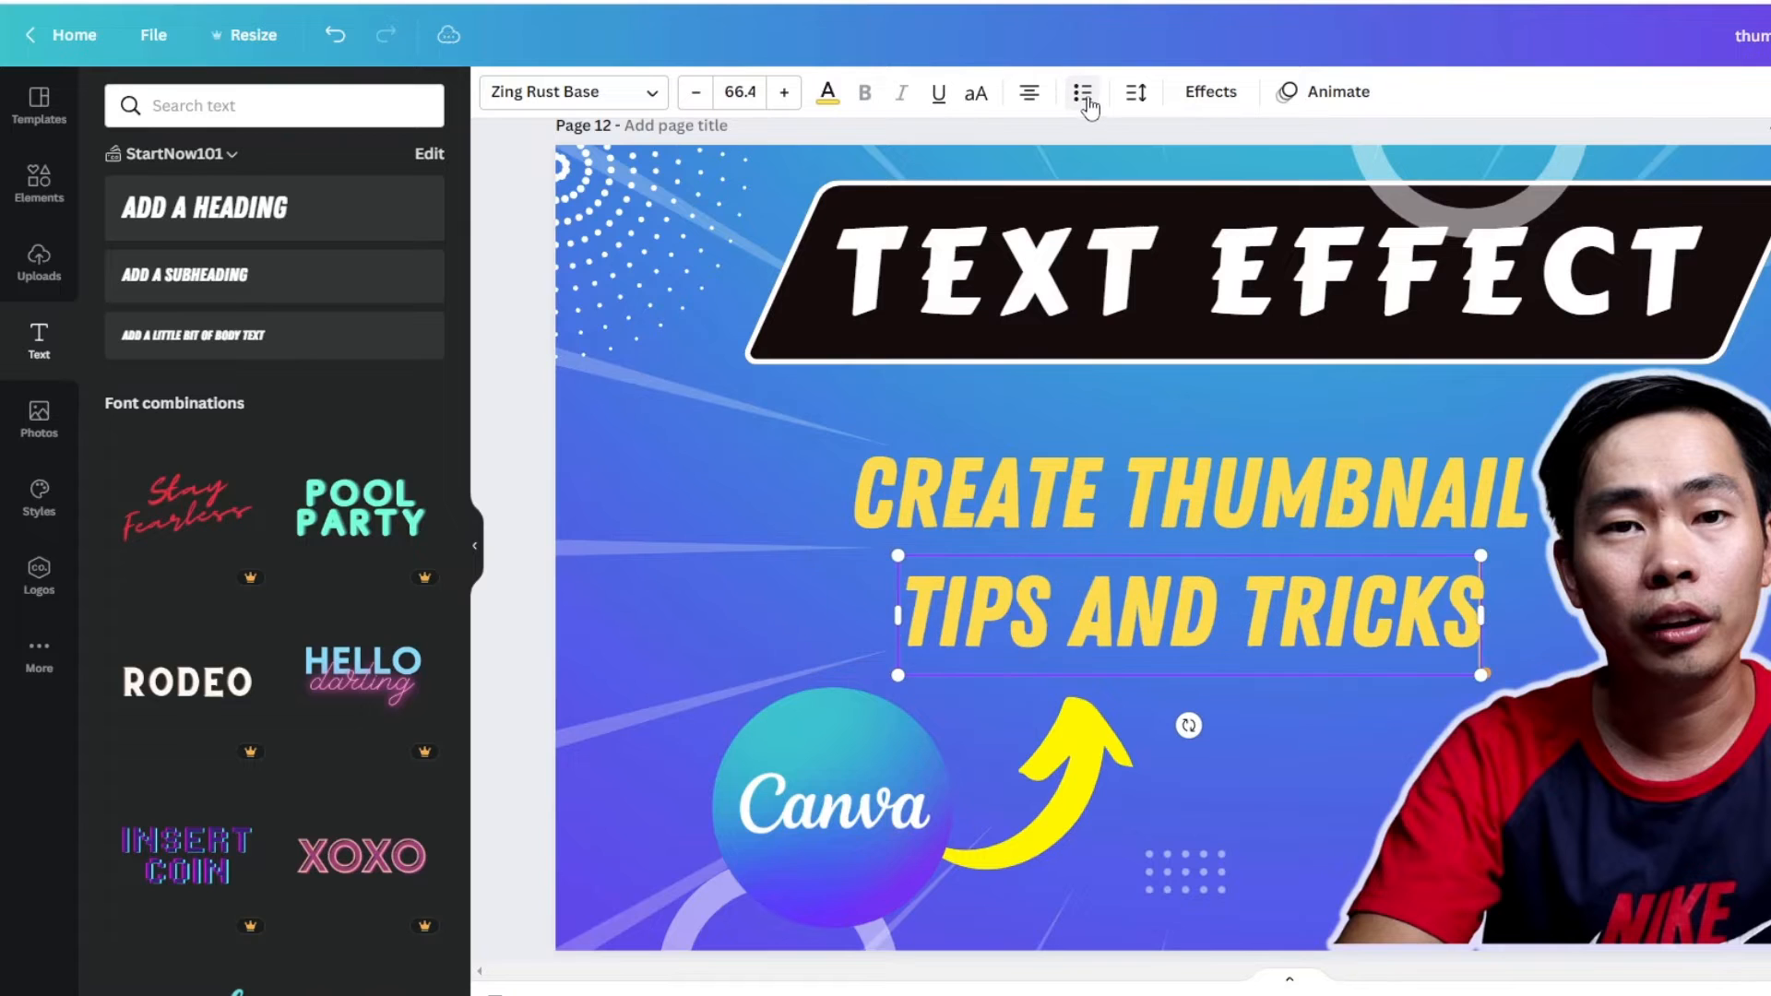
# - Widen the "TIPS AND TRICKS" heading with a letter spacing of about 64 and recolour it white
pyautogui.click(1136, 94)
pyautogui.moveTo(1201, 197); pyautogui.dragTo(1225, 203)
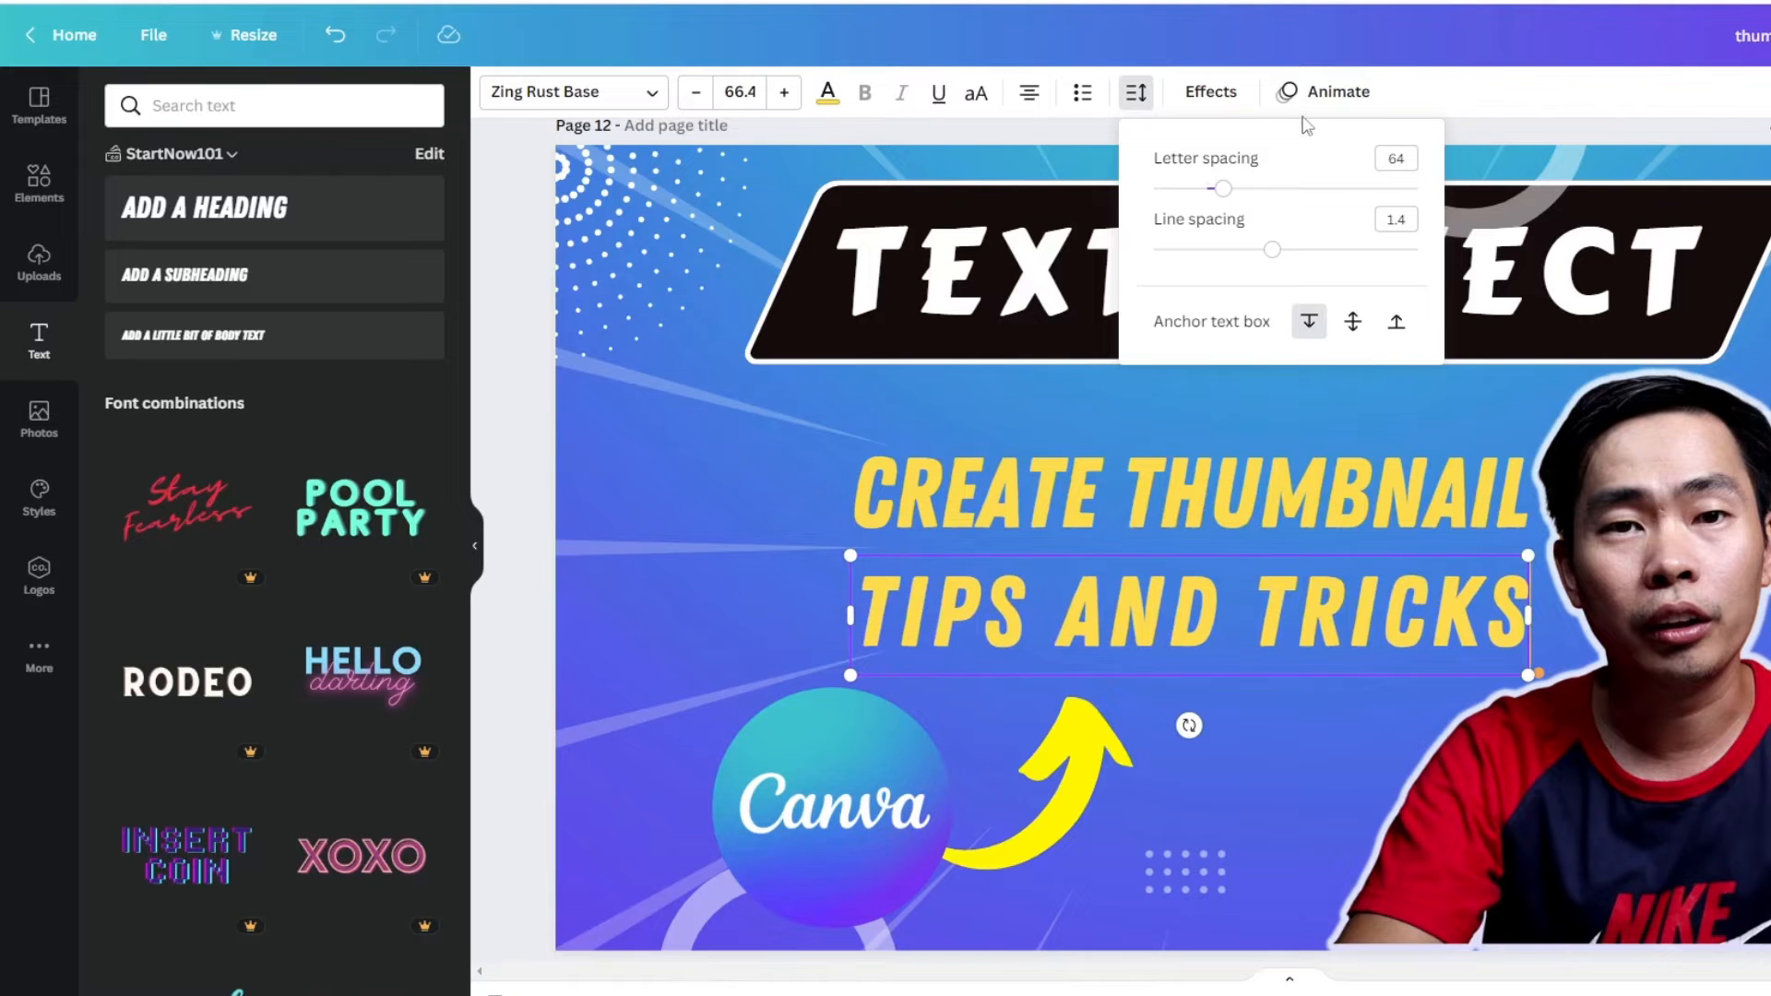
pyautogui.click(827, 92)
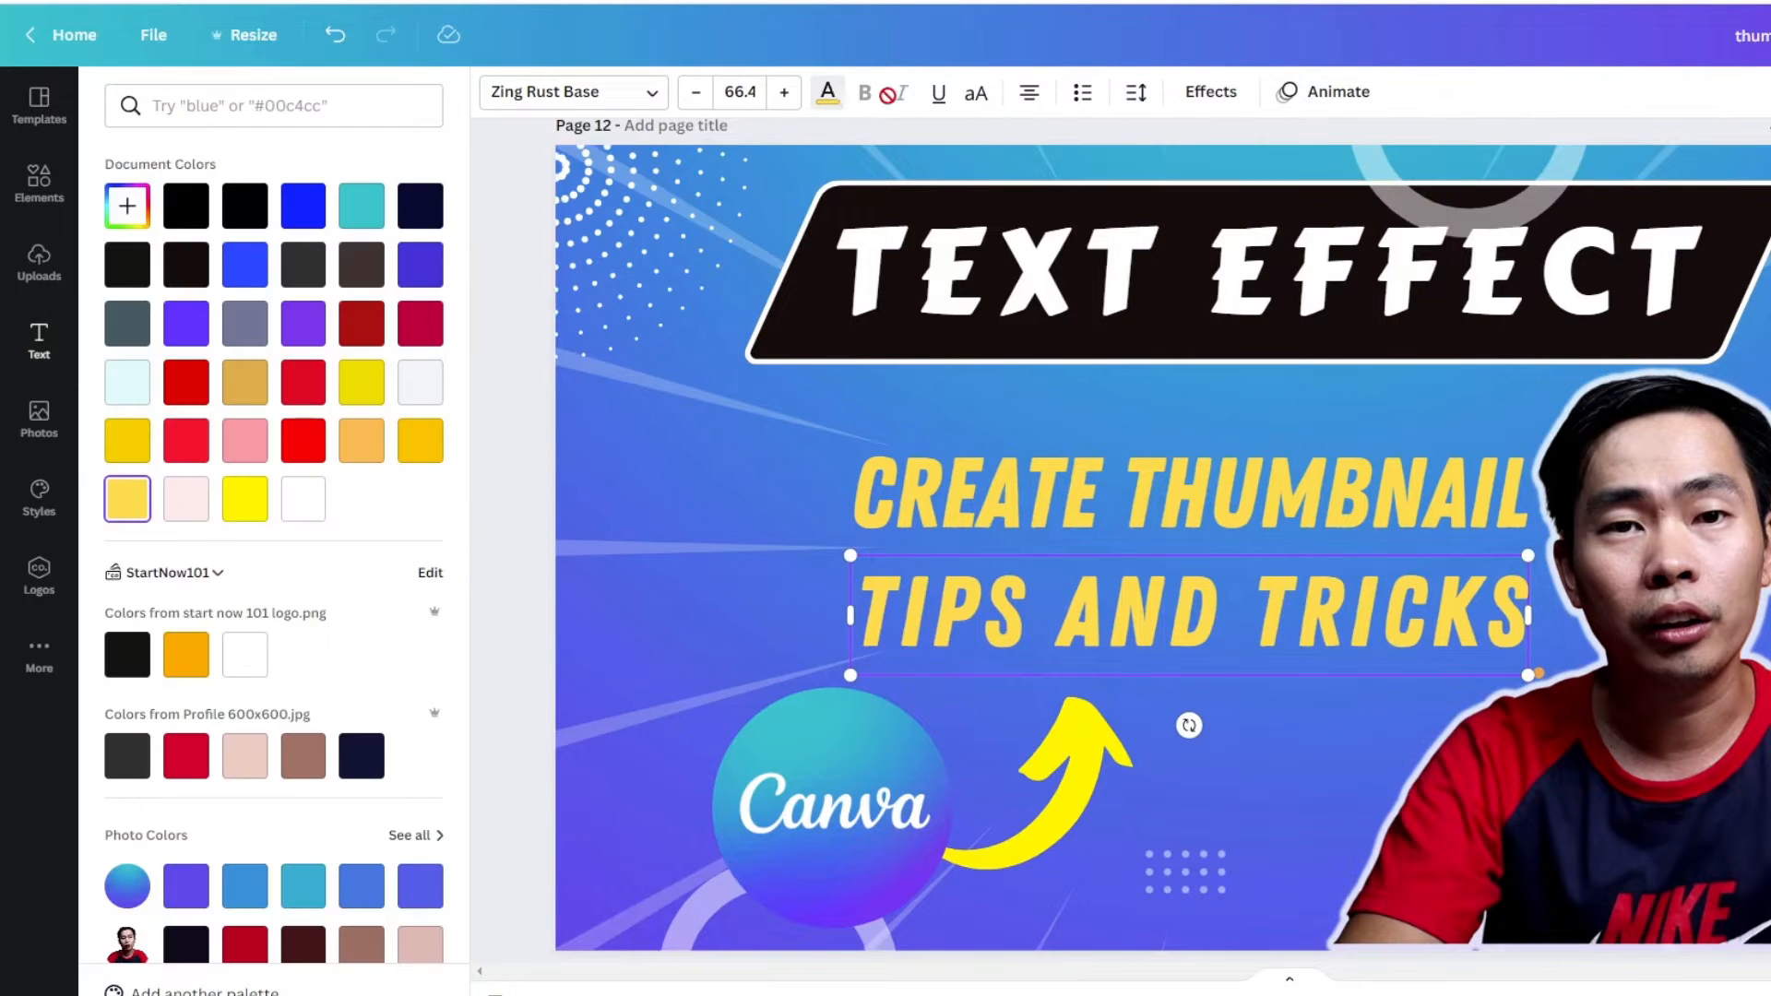
pyautogui.click(190, 665)
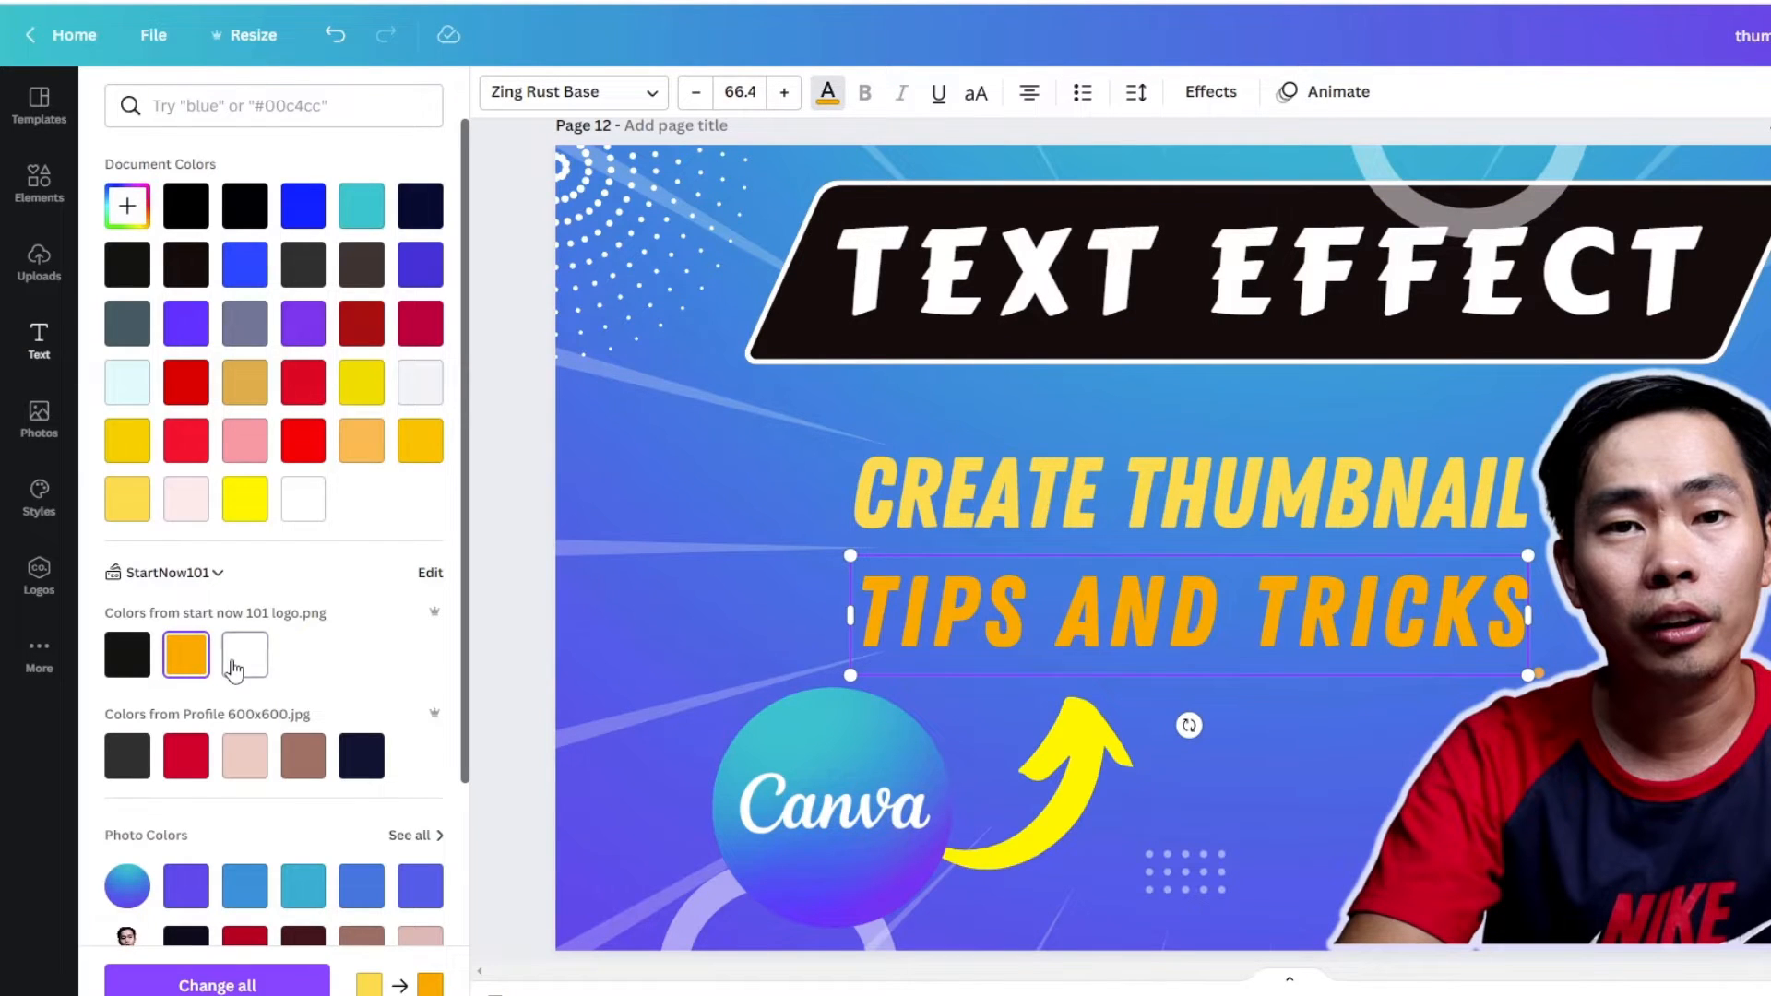
pyautogui.click(236, 666)
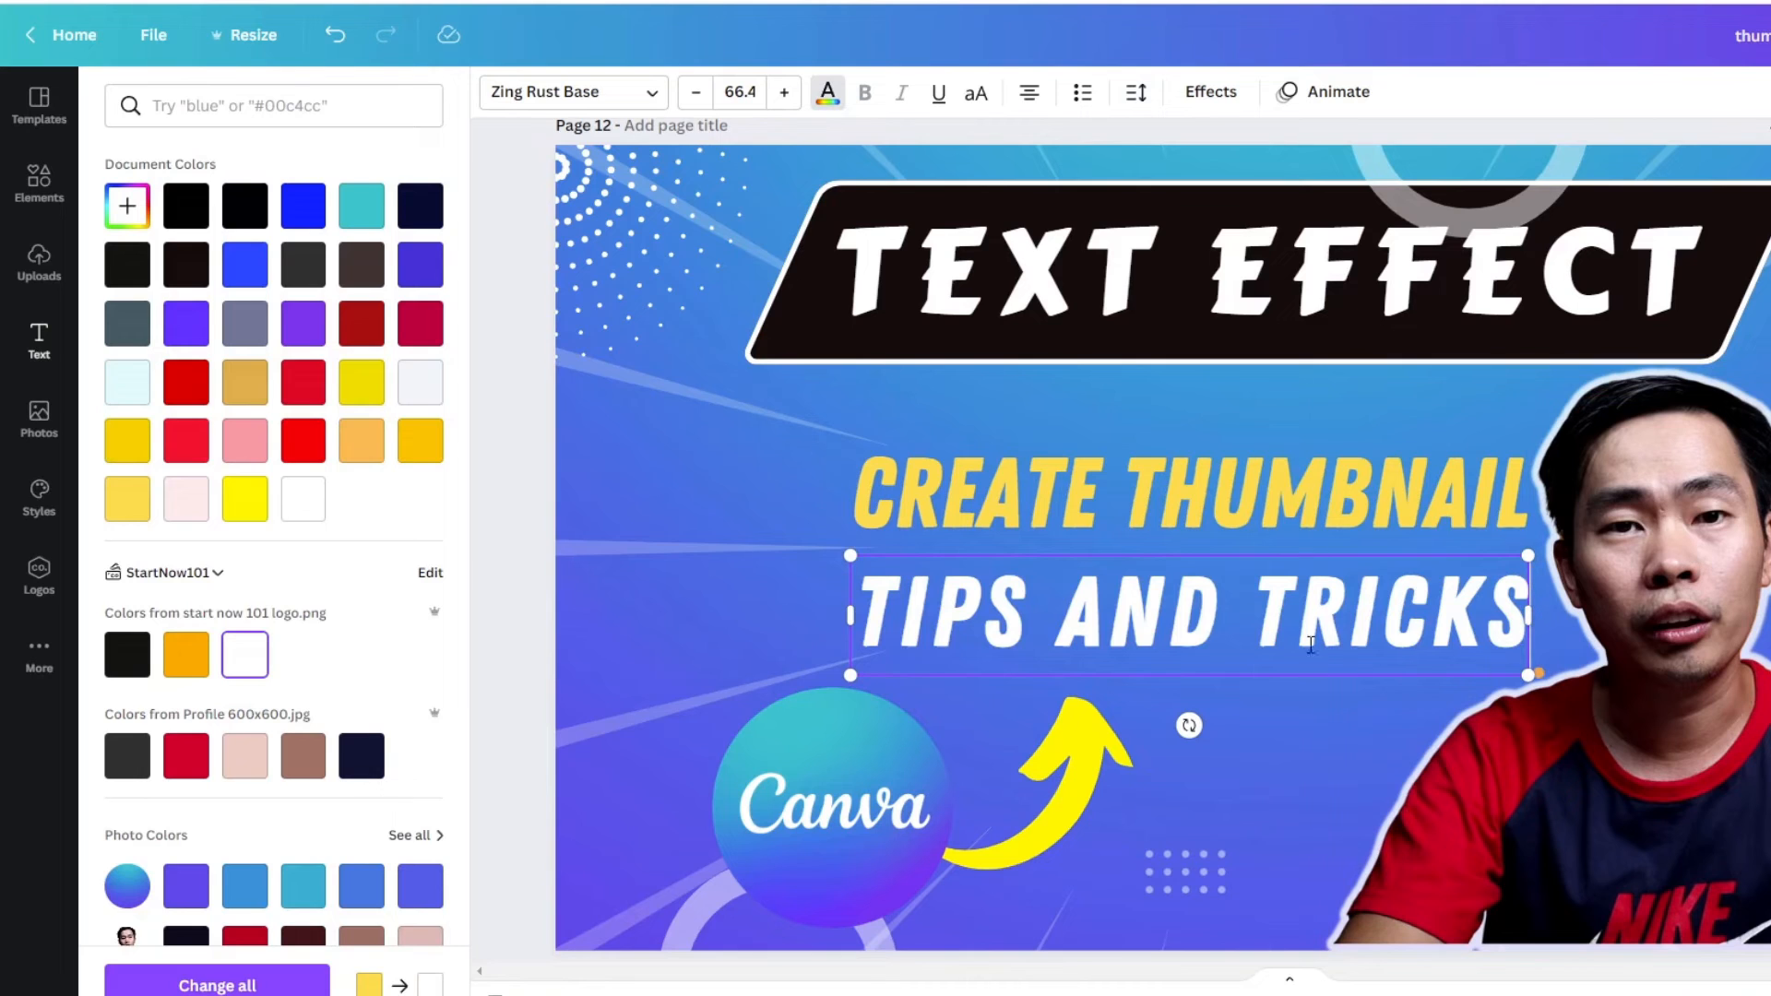
# - Apply a Shadow effect to the "TIPS AND TRICKS" heading and set the shadow colour to black
pyautogui.click(1214, 95)
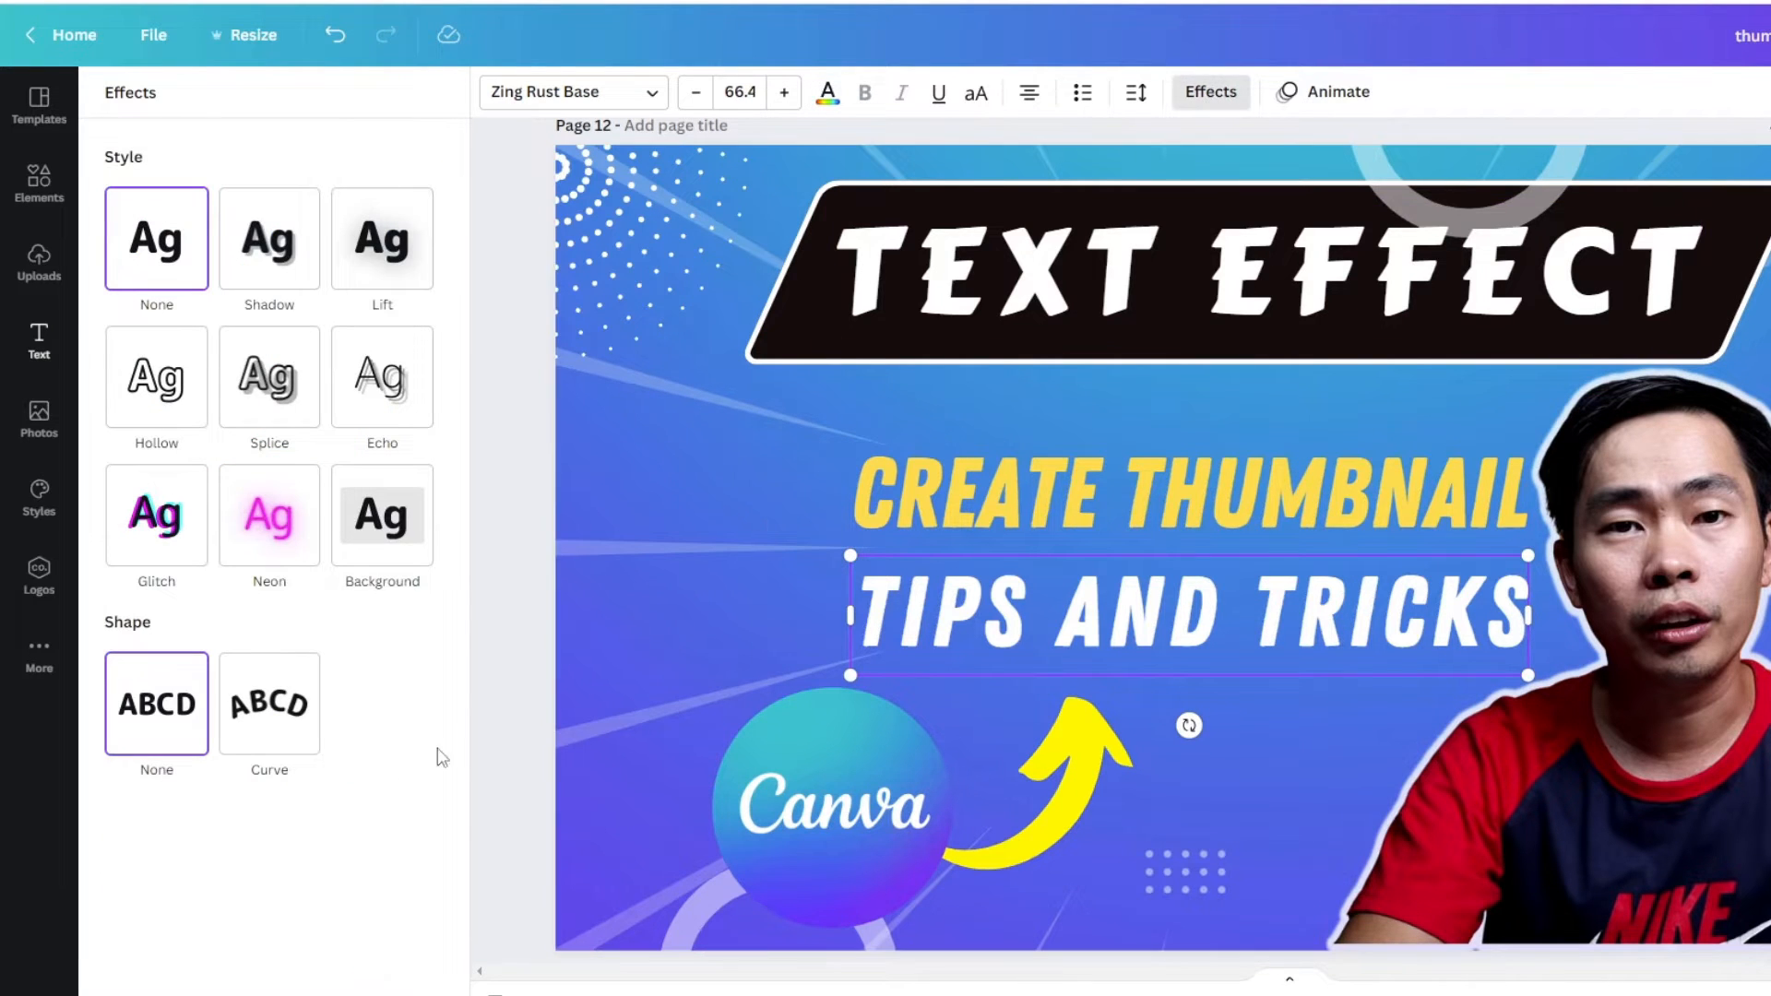
pyautogui.click(291, 257)
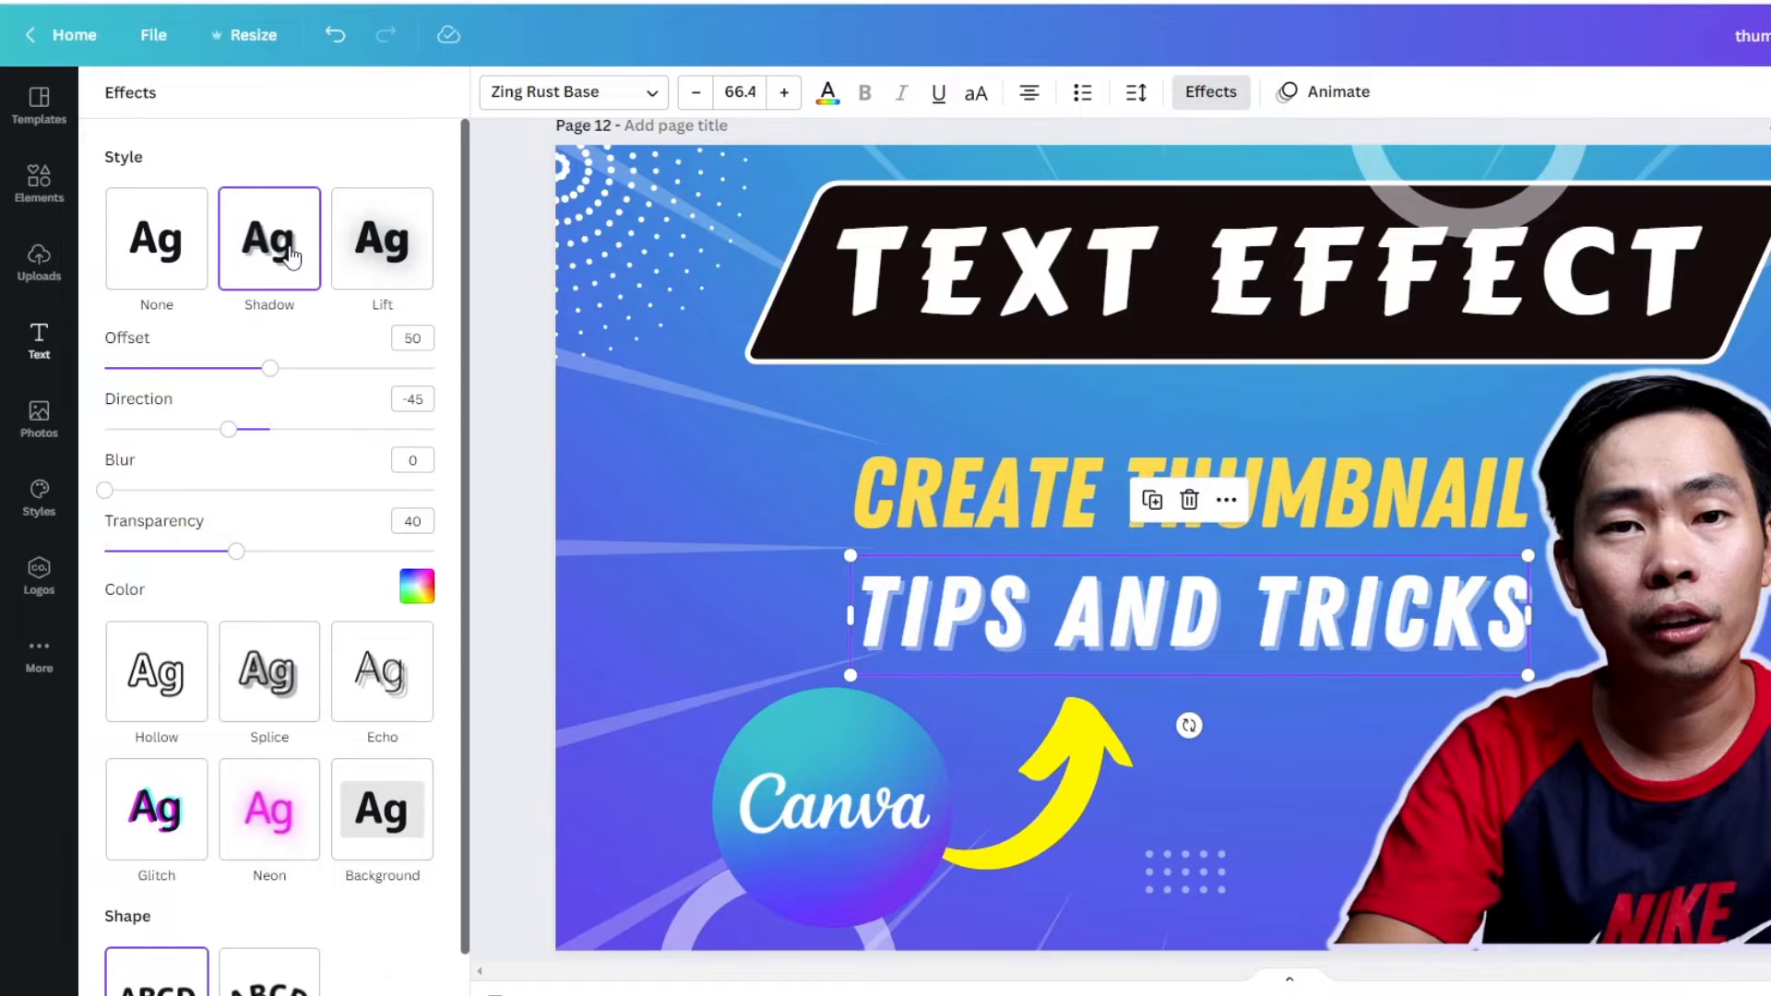
pyautogui.click(417, 589)
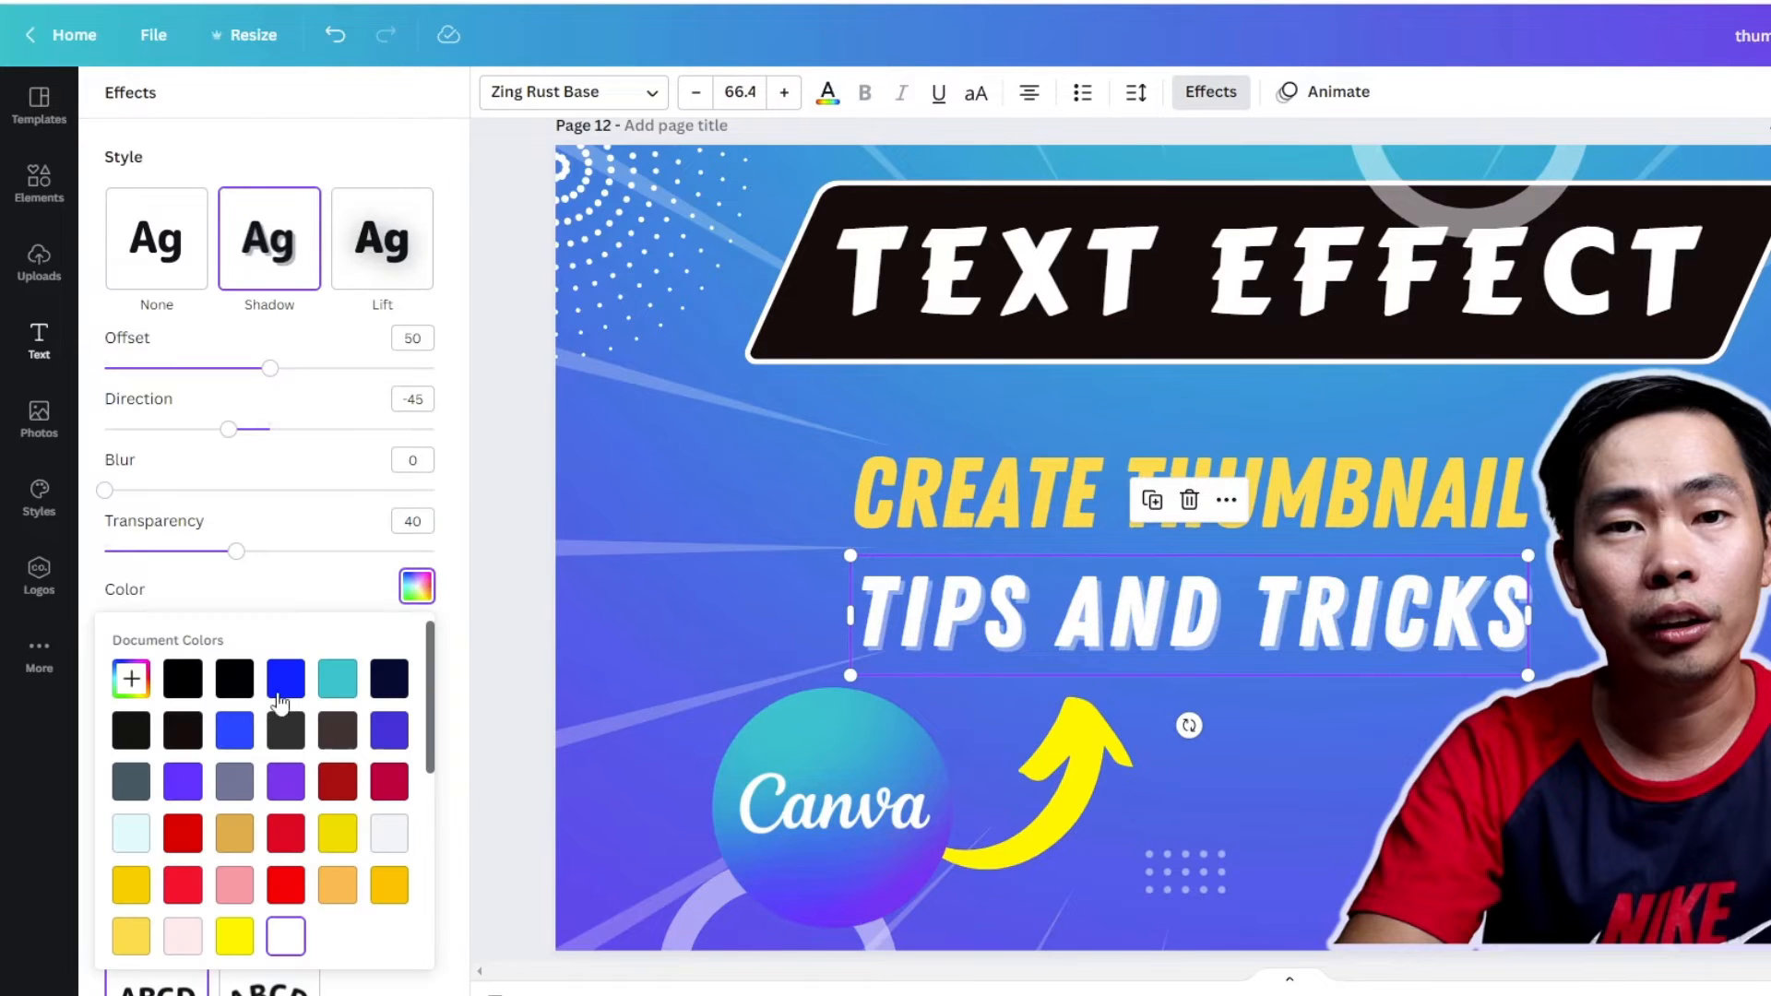
pyautogui.click(184, 683)
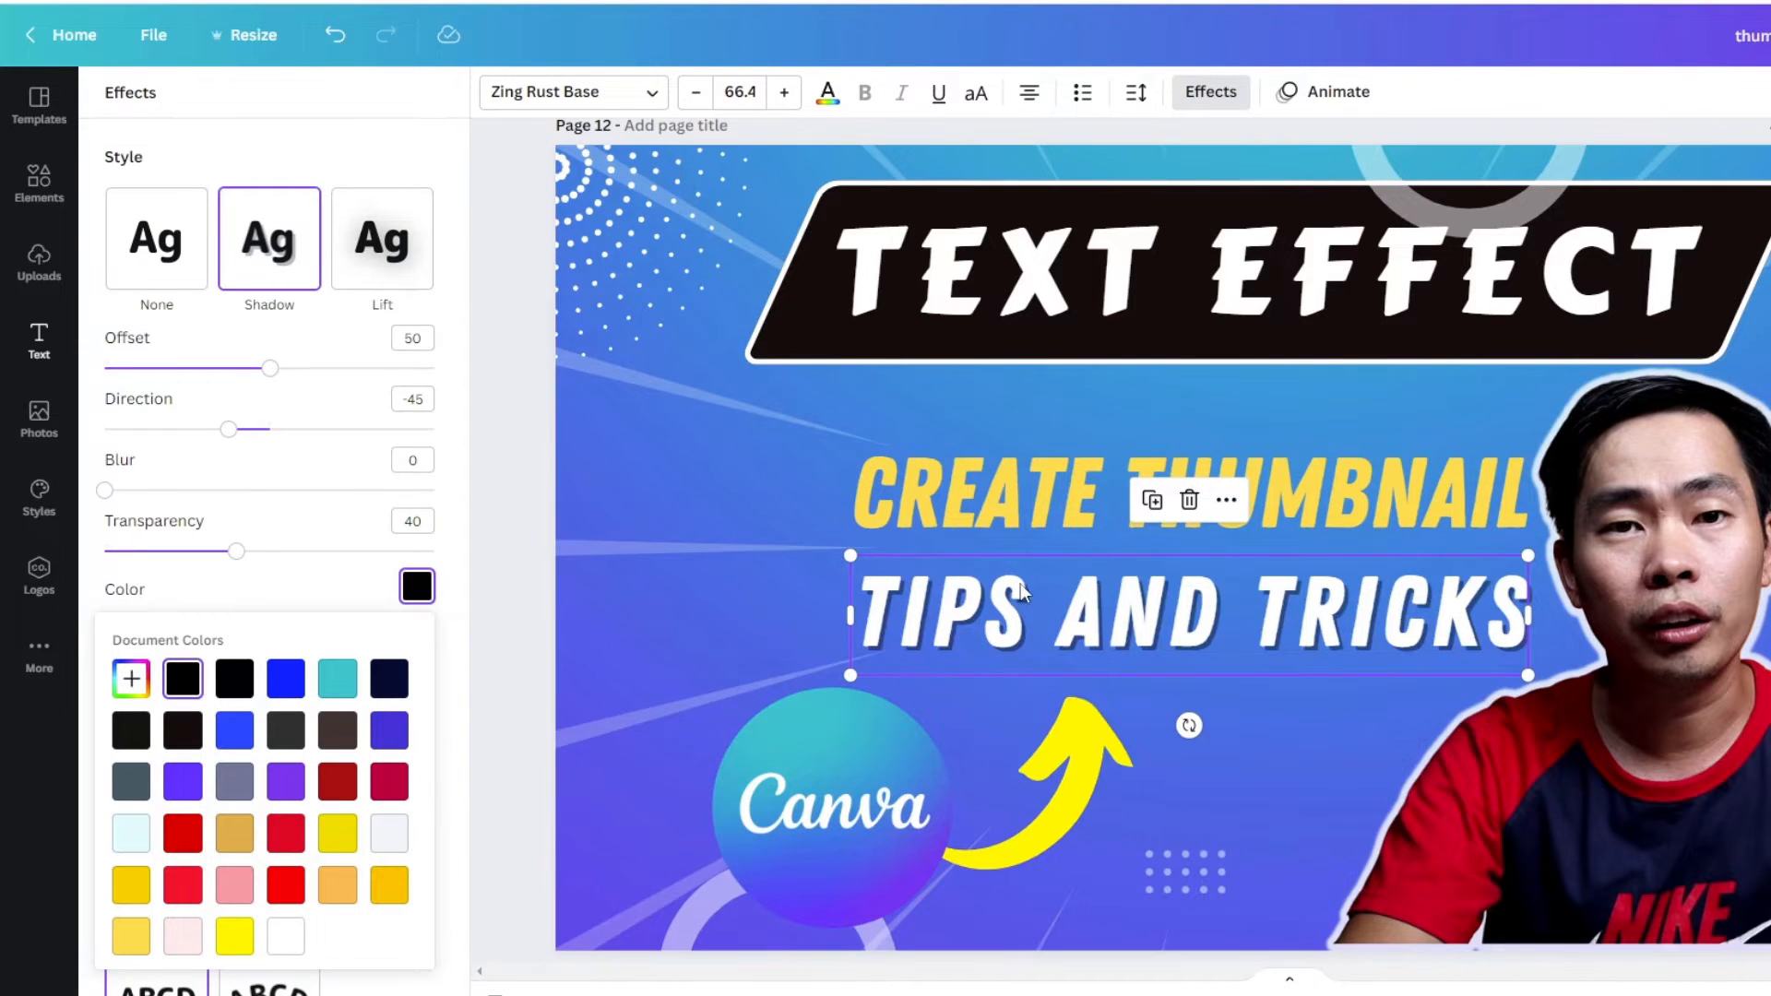
# - Try a white Background effect on the "CREATE THUMBNAIL" heading and remove the effect
pyautogui.click(1010, 503)
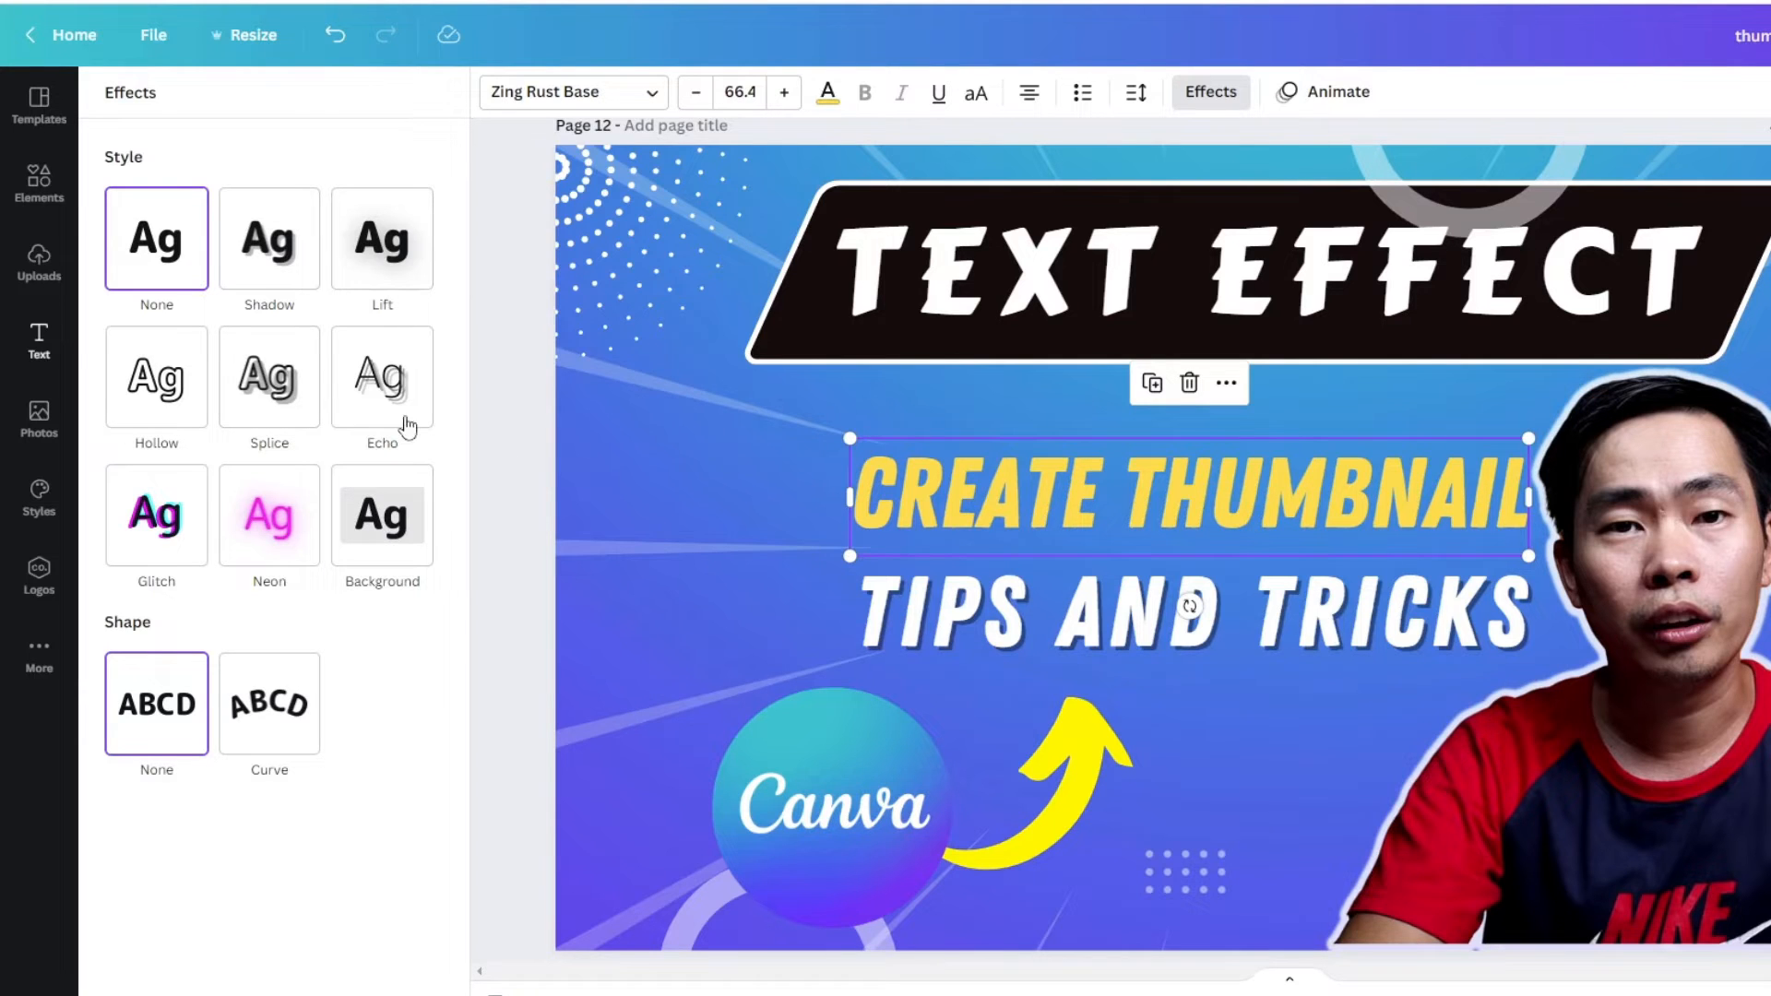
pyautogui.click(395, 533)
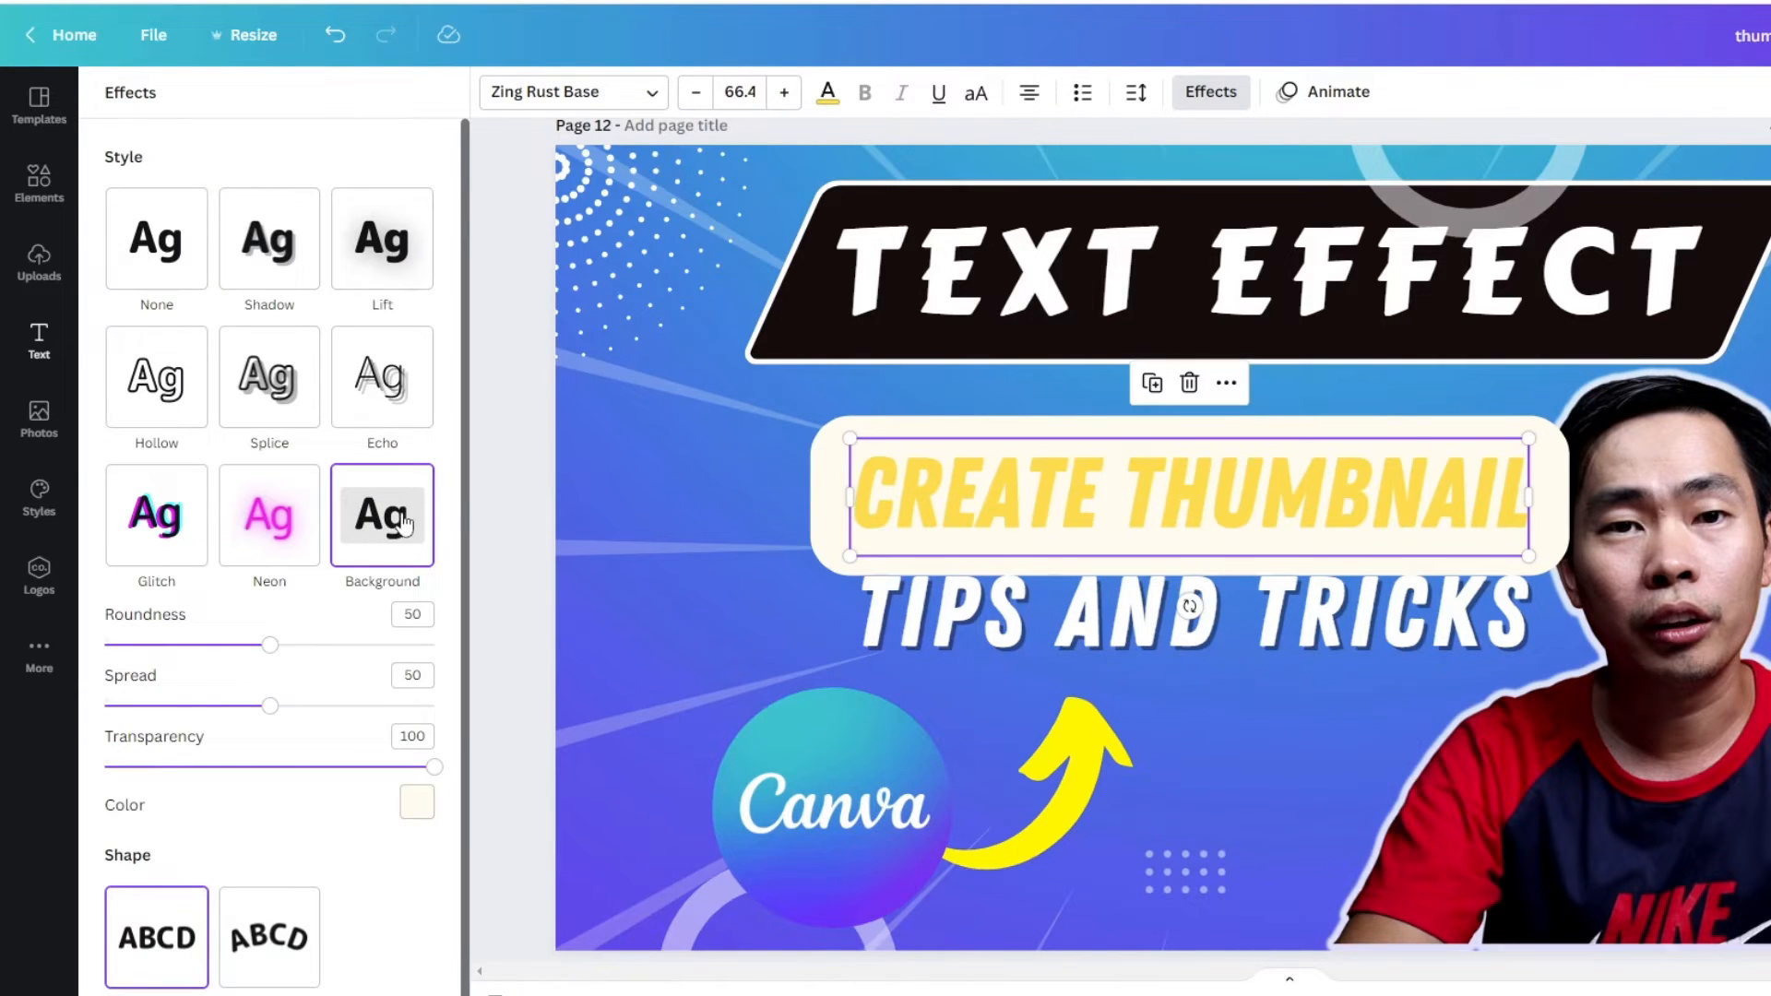
pyautogui.click(416, 804)
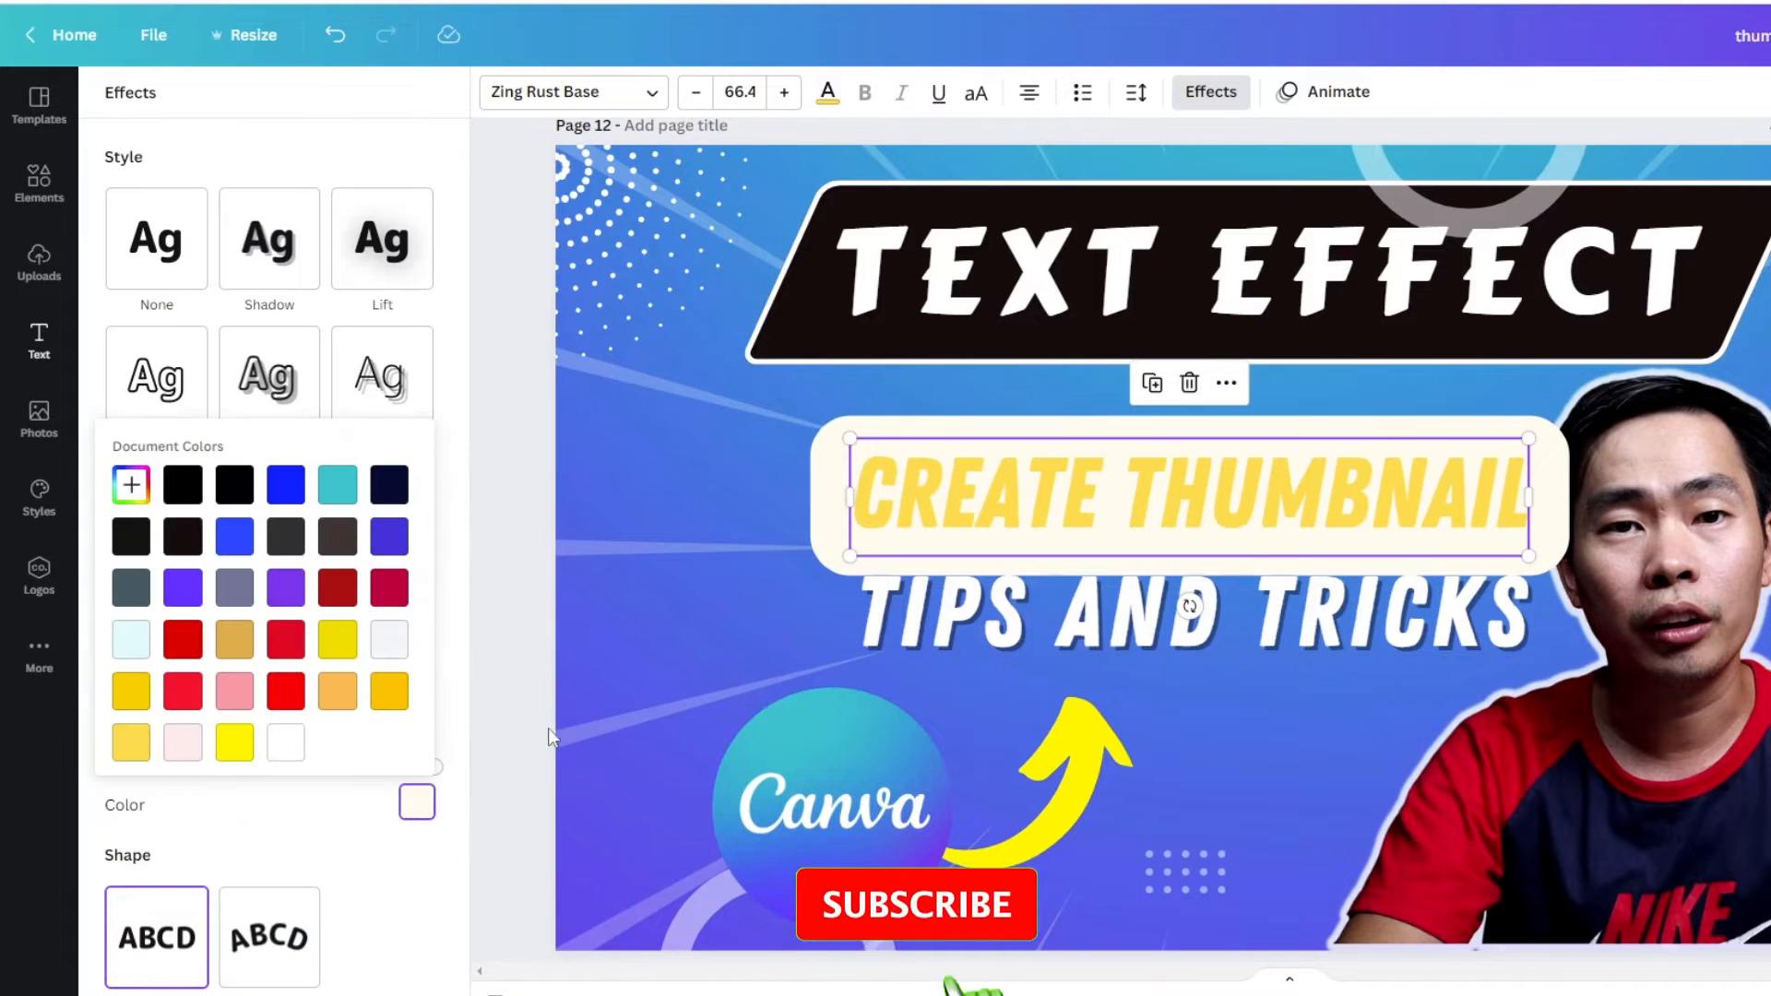
pyautogui.click(284, 746)
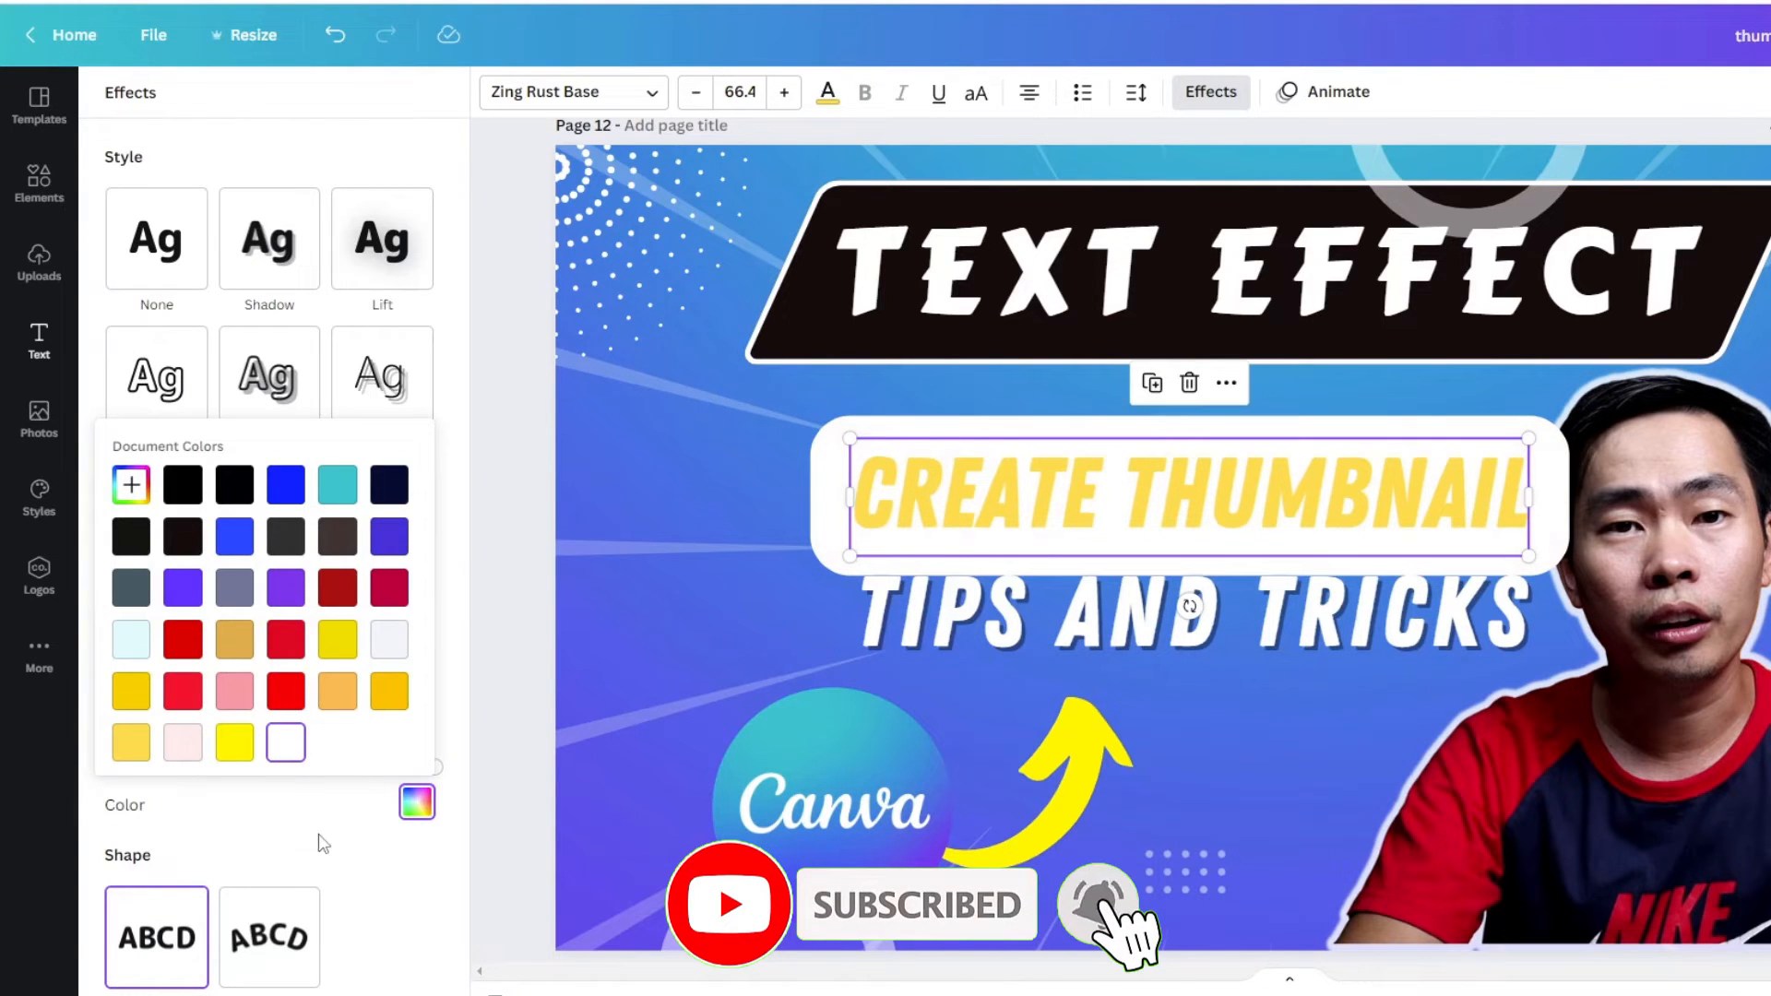
pyautogui.click(358, 856)
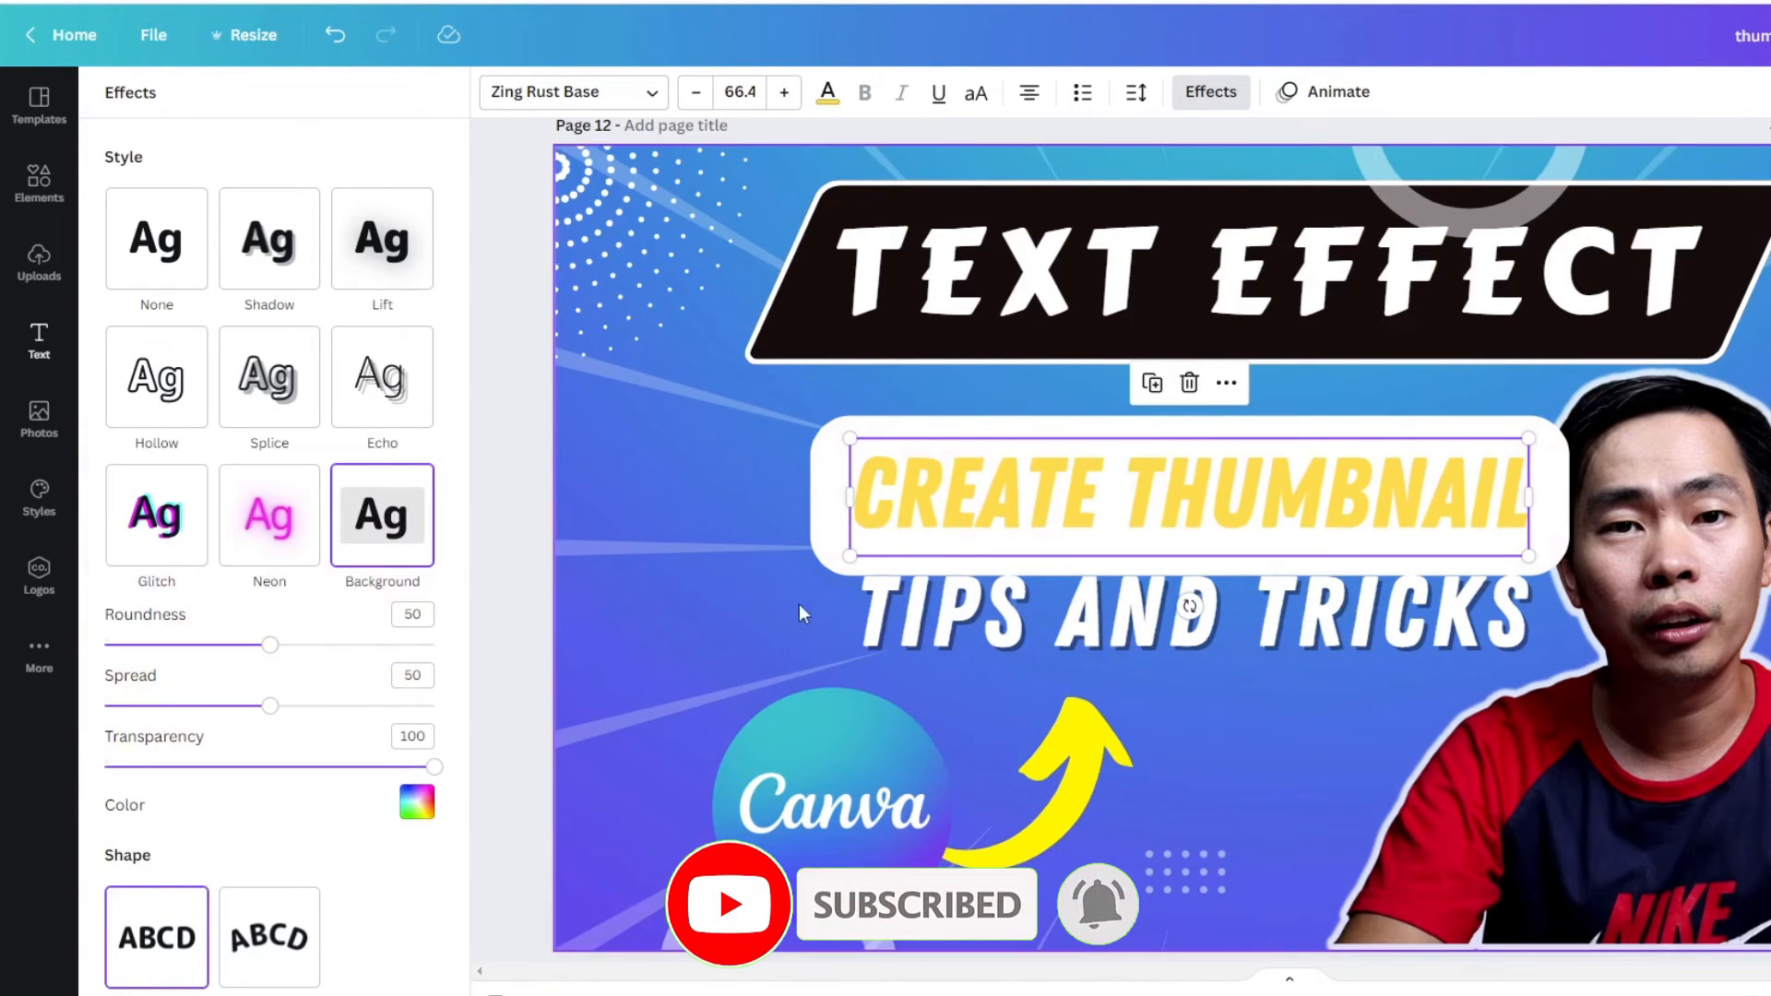
pyautogui.click(157, 270)
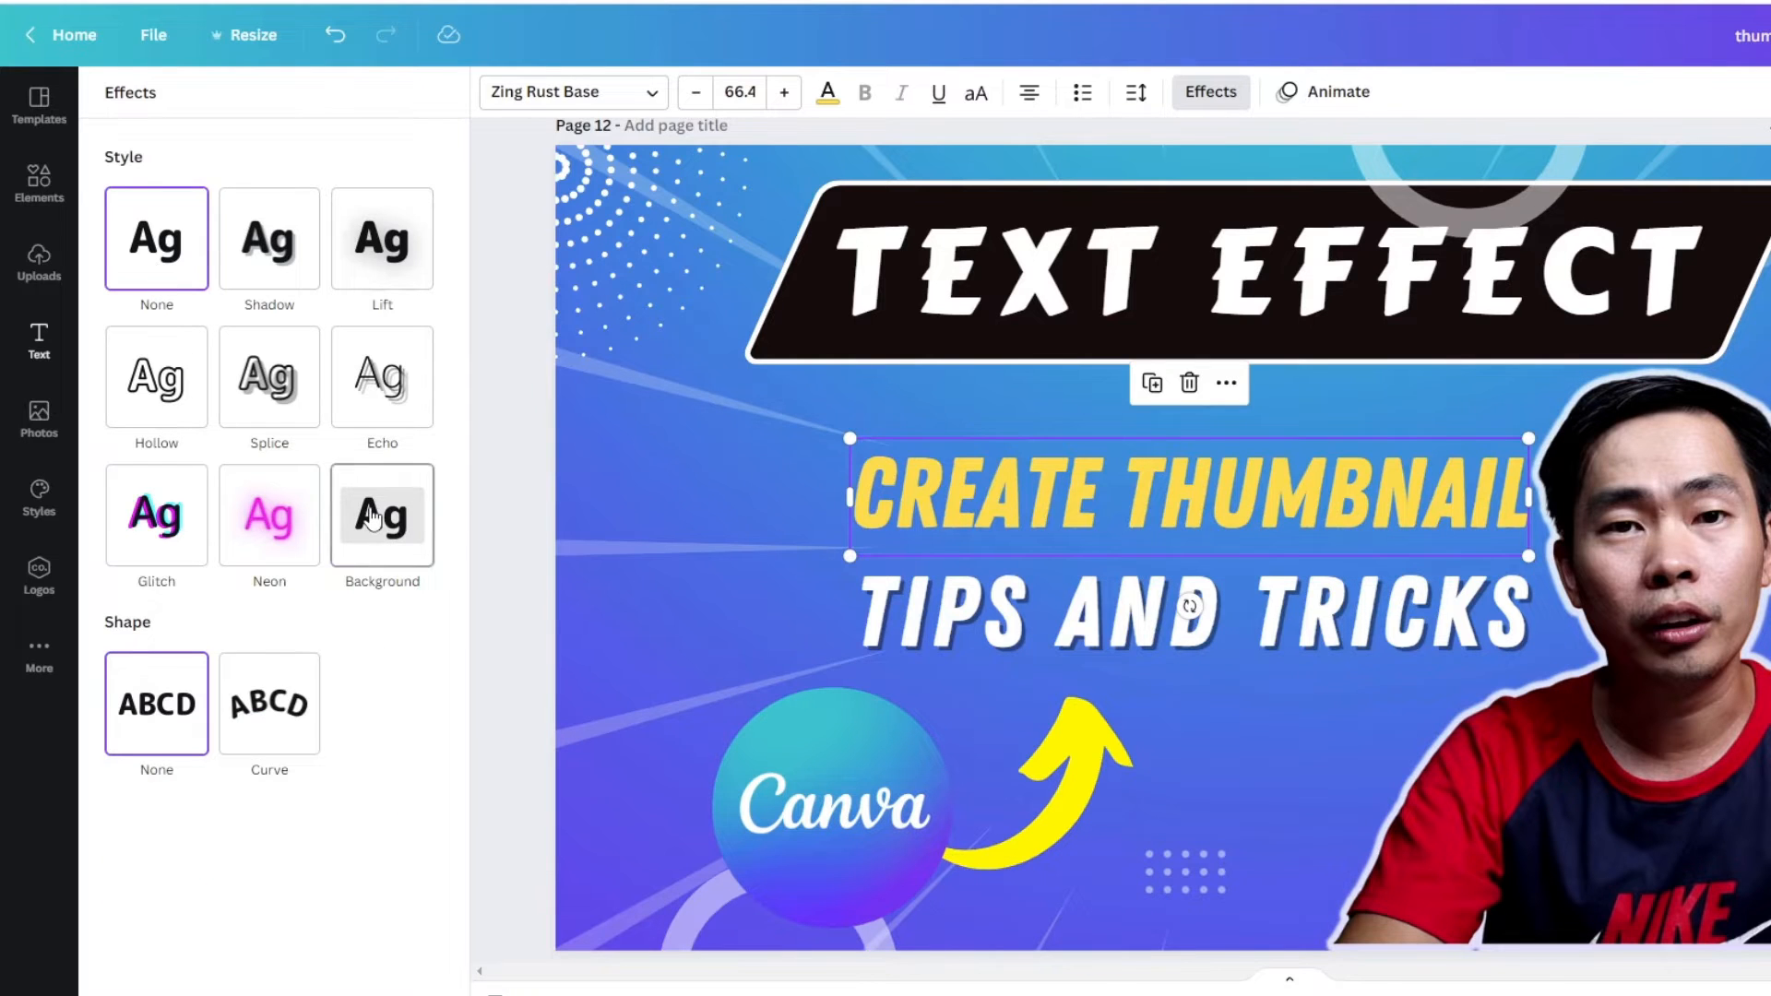
# - Apply the Background effect to the "CREATE THUMBNAIL" heading with a roundness of 17 and a spread of 24
pyautogui.click(344, 536)
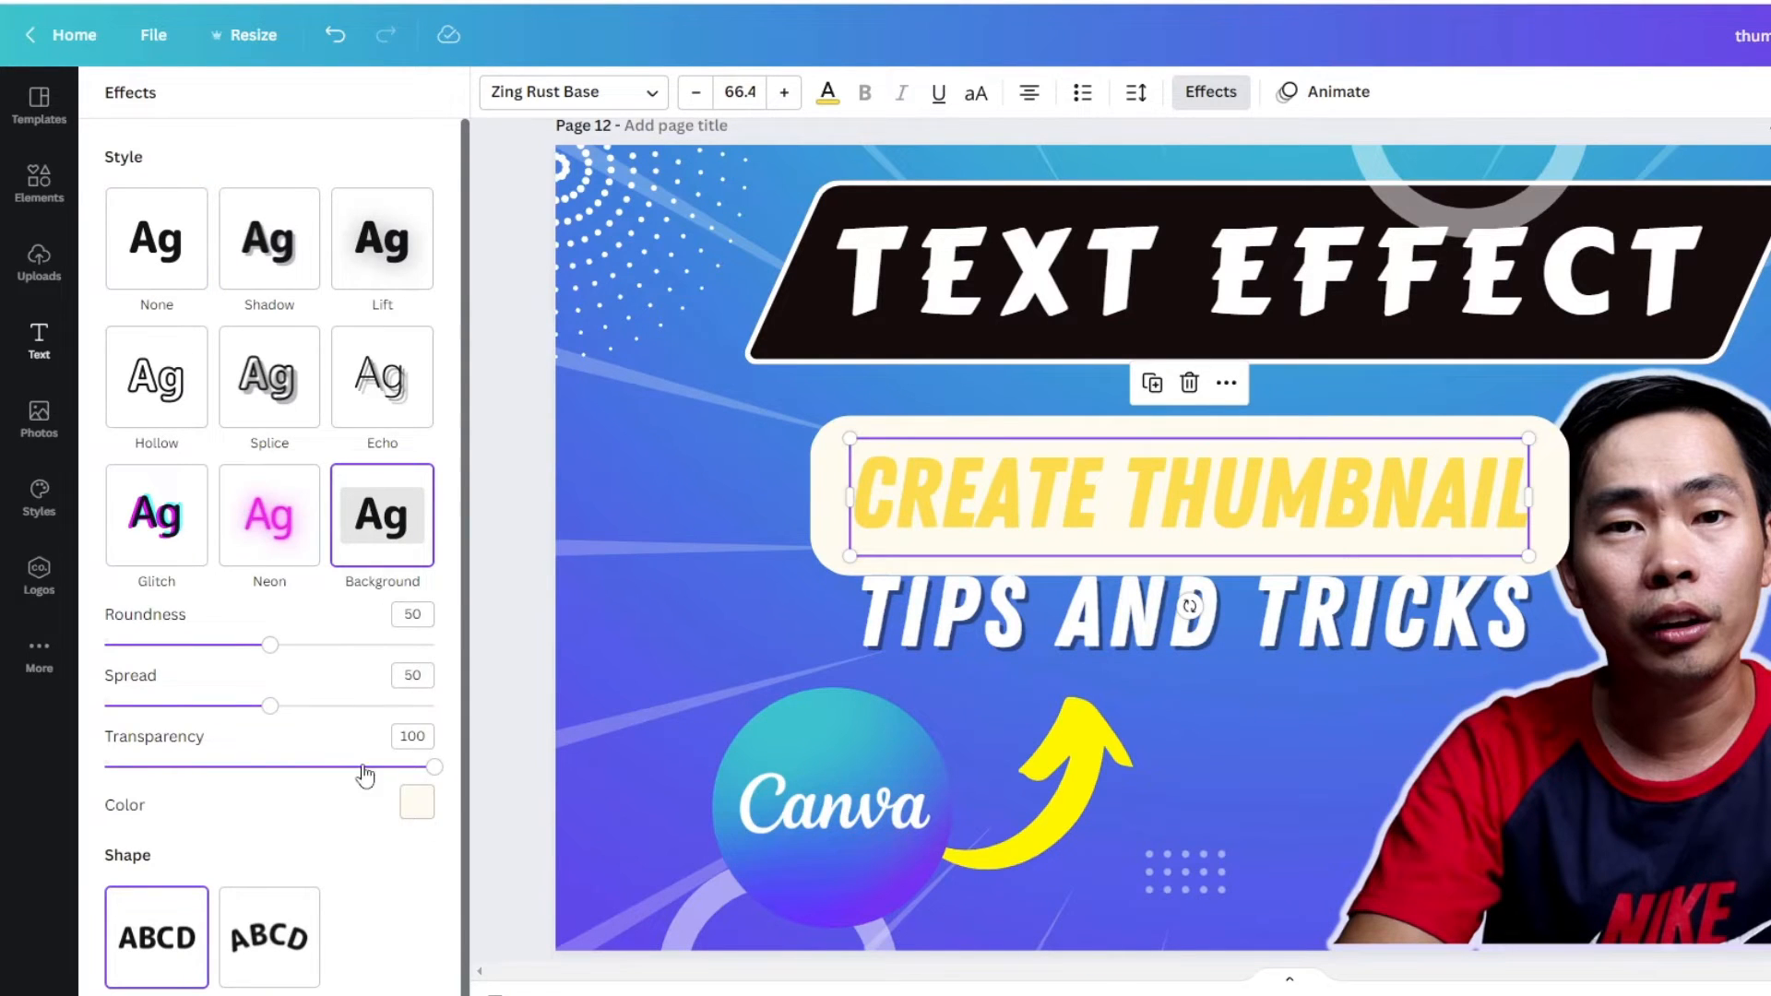
pyautogui.moveTo(273, 657); pyautogui.dragTo(162, 648)
pyautogui.moveTo(273, 715); pyautogui.dragTo(186, 705)
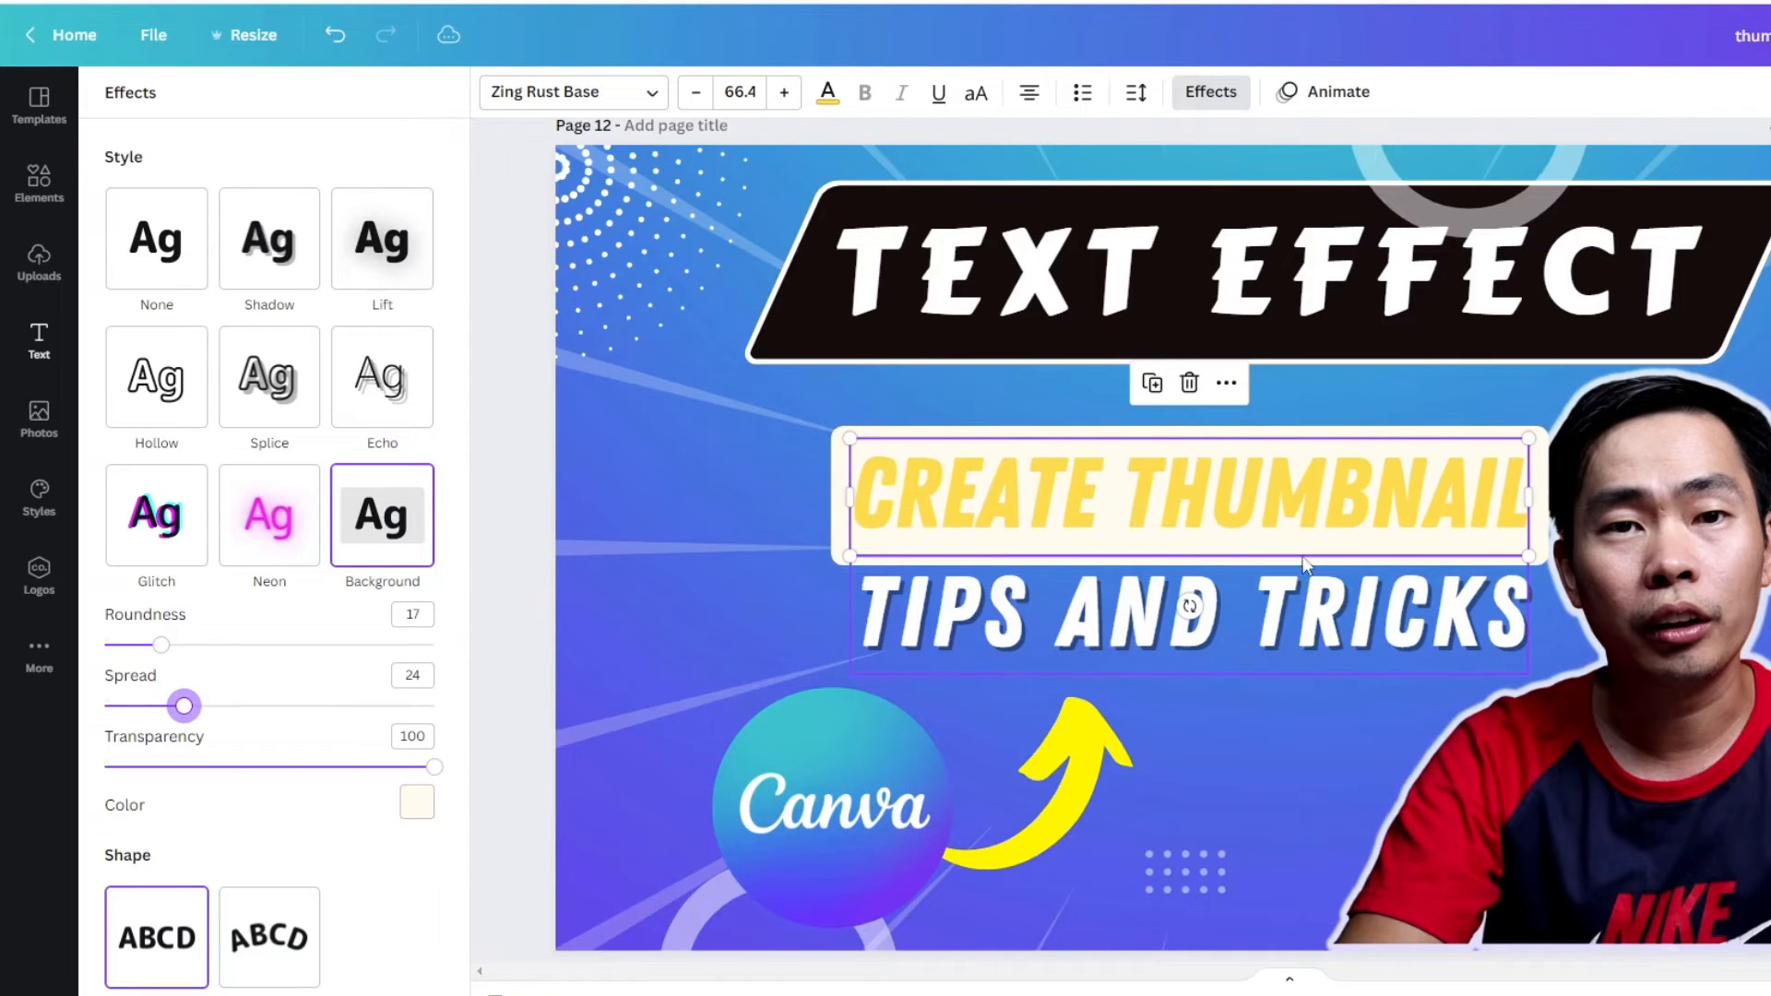
# - Try the word "THUMBNAIL" in the upper heading in white and settle on red
pyautogui.doubleClick(1168, 493)
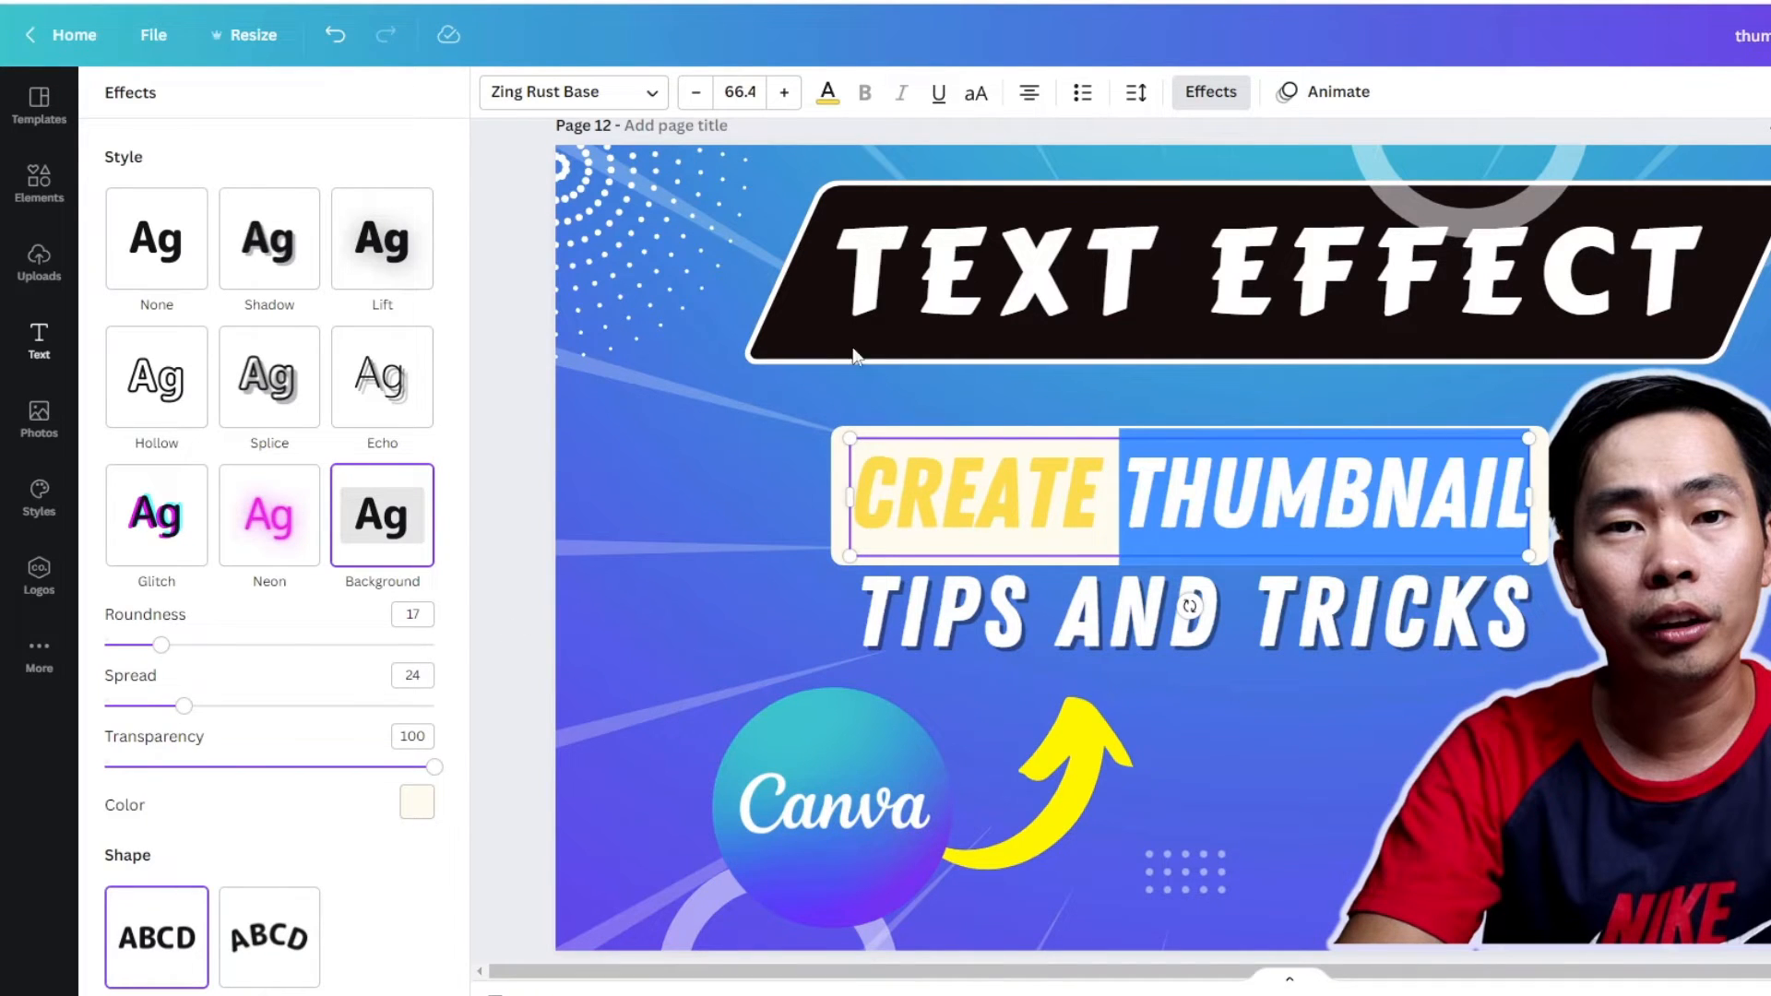
pyautogui.click(828, 93)
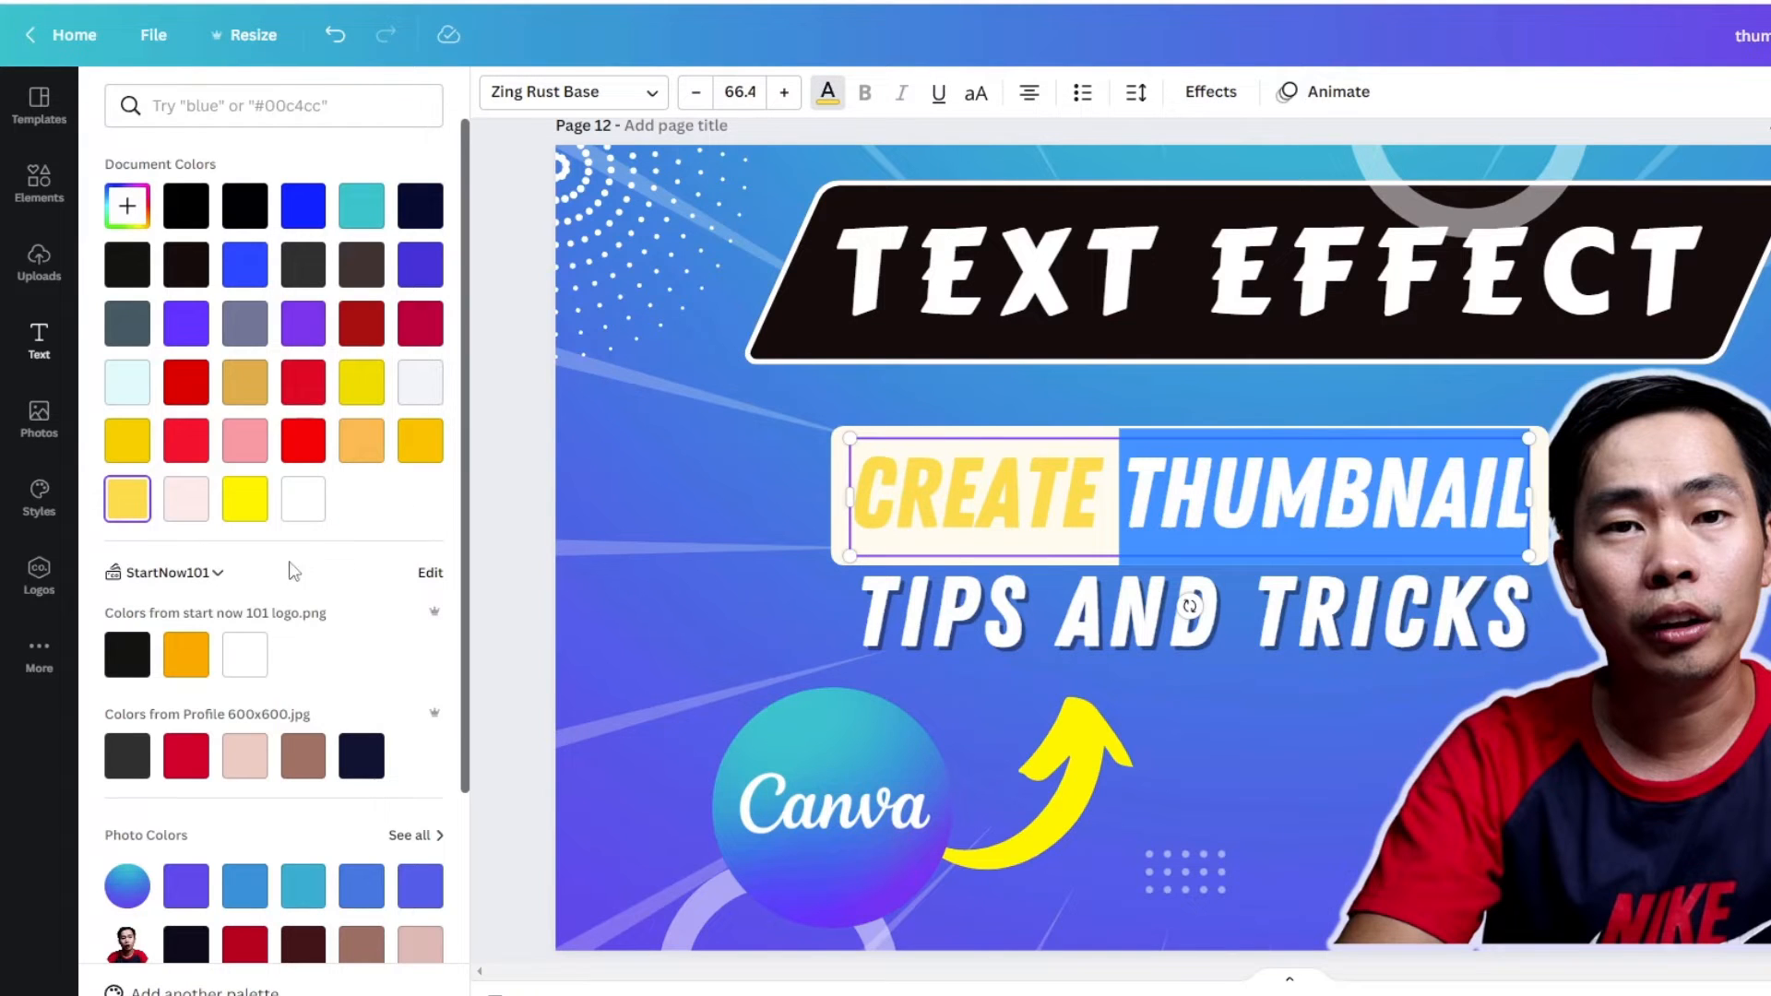
pyautogui.click(300, 509)
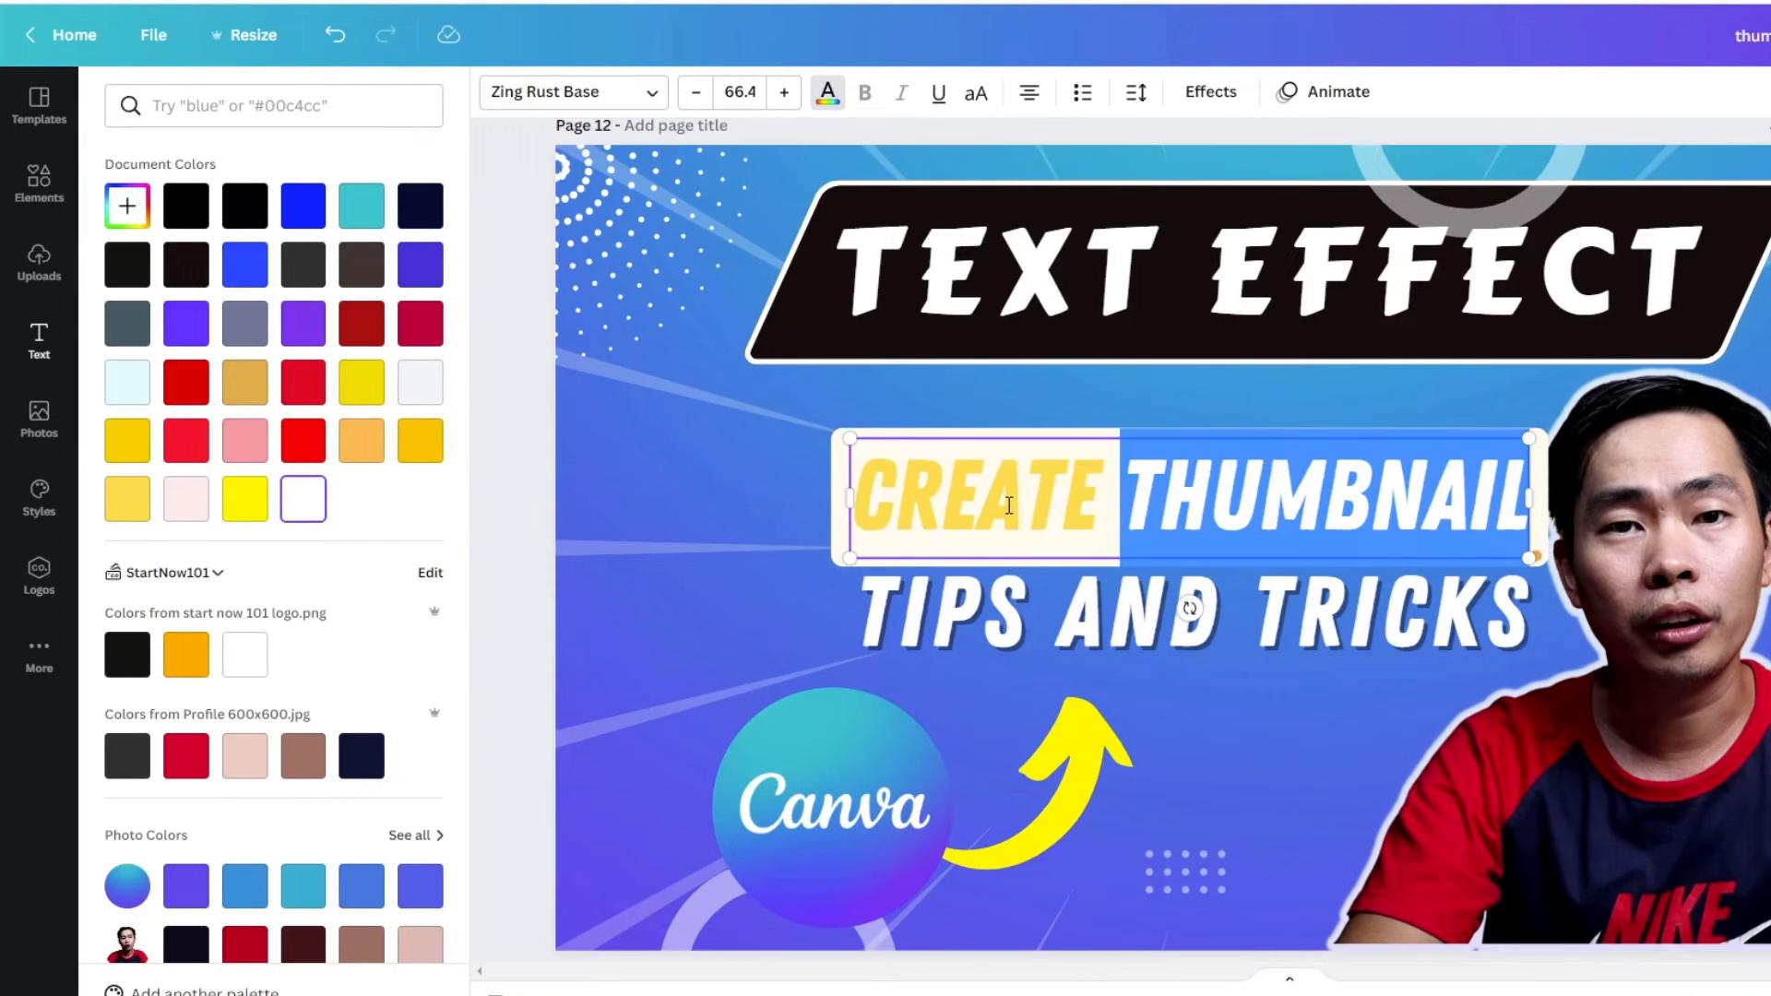
pyautogui.click(1124, 496)
pyautogui.moveTo(1121, 496); pyautogui.dragTo(1529, 505)
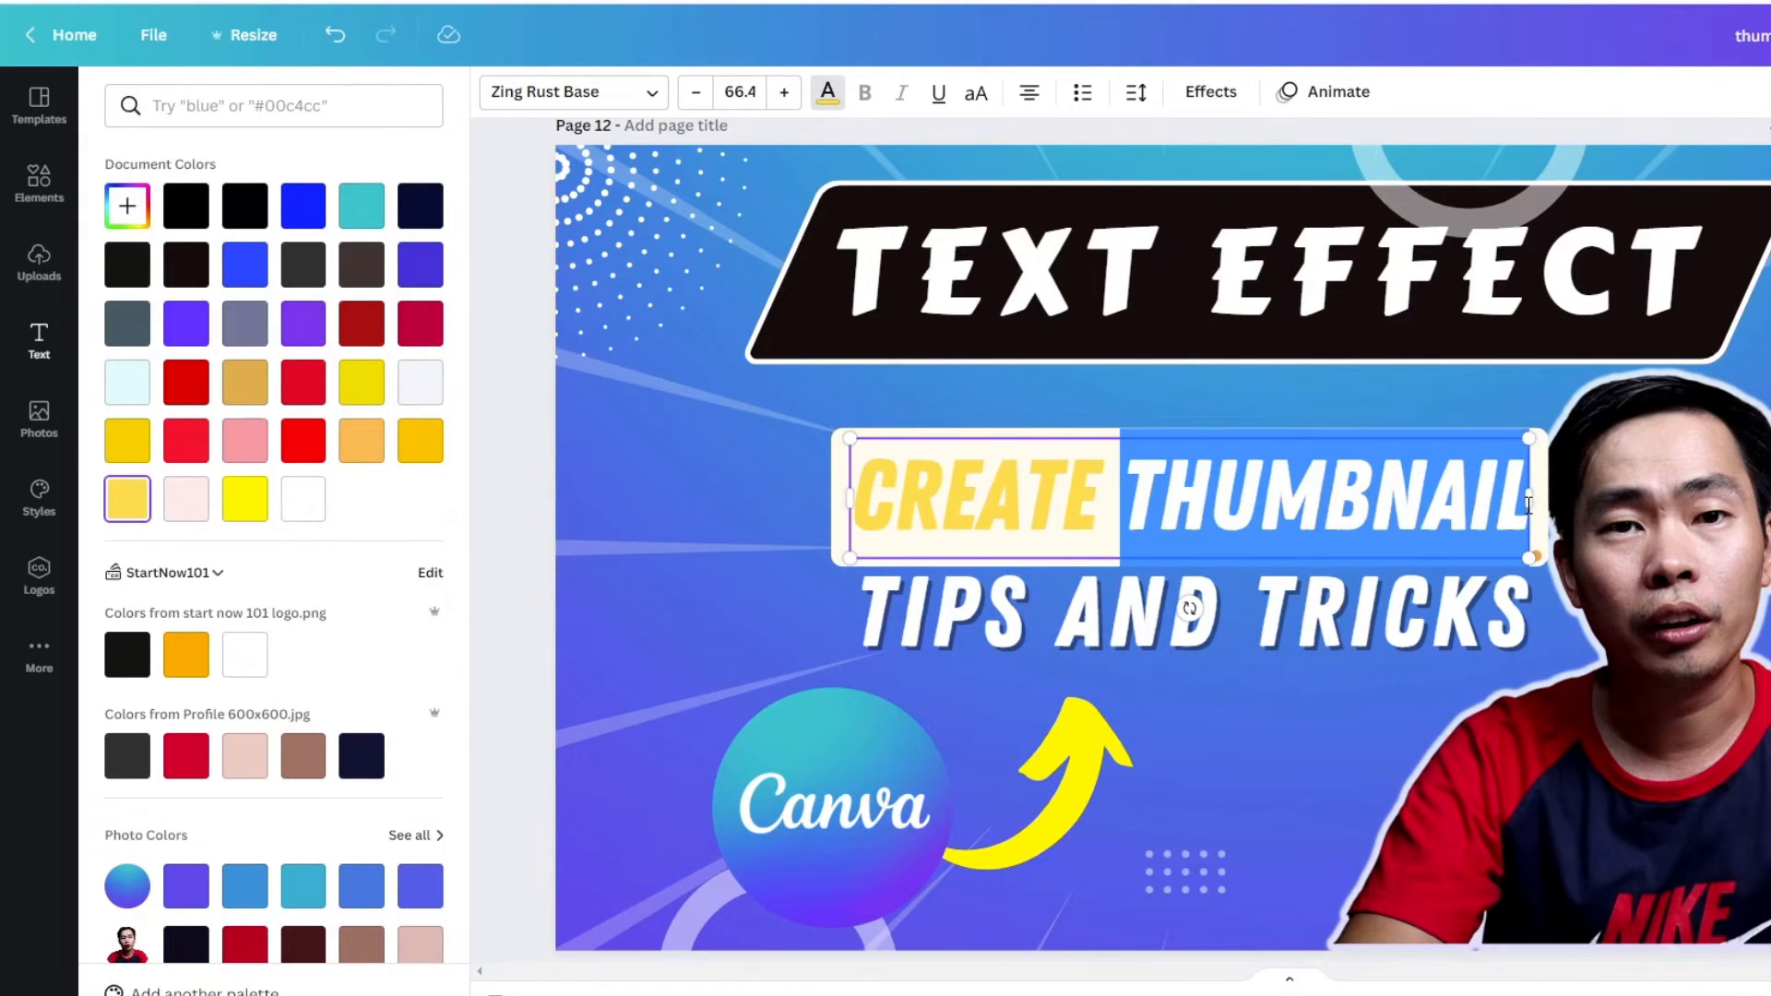
pyautogui.click(307, 443)
pyautogui.click(1113, 482)
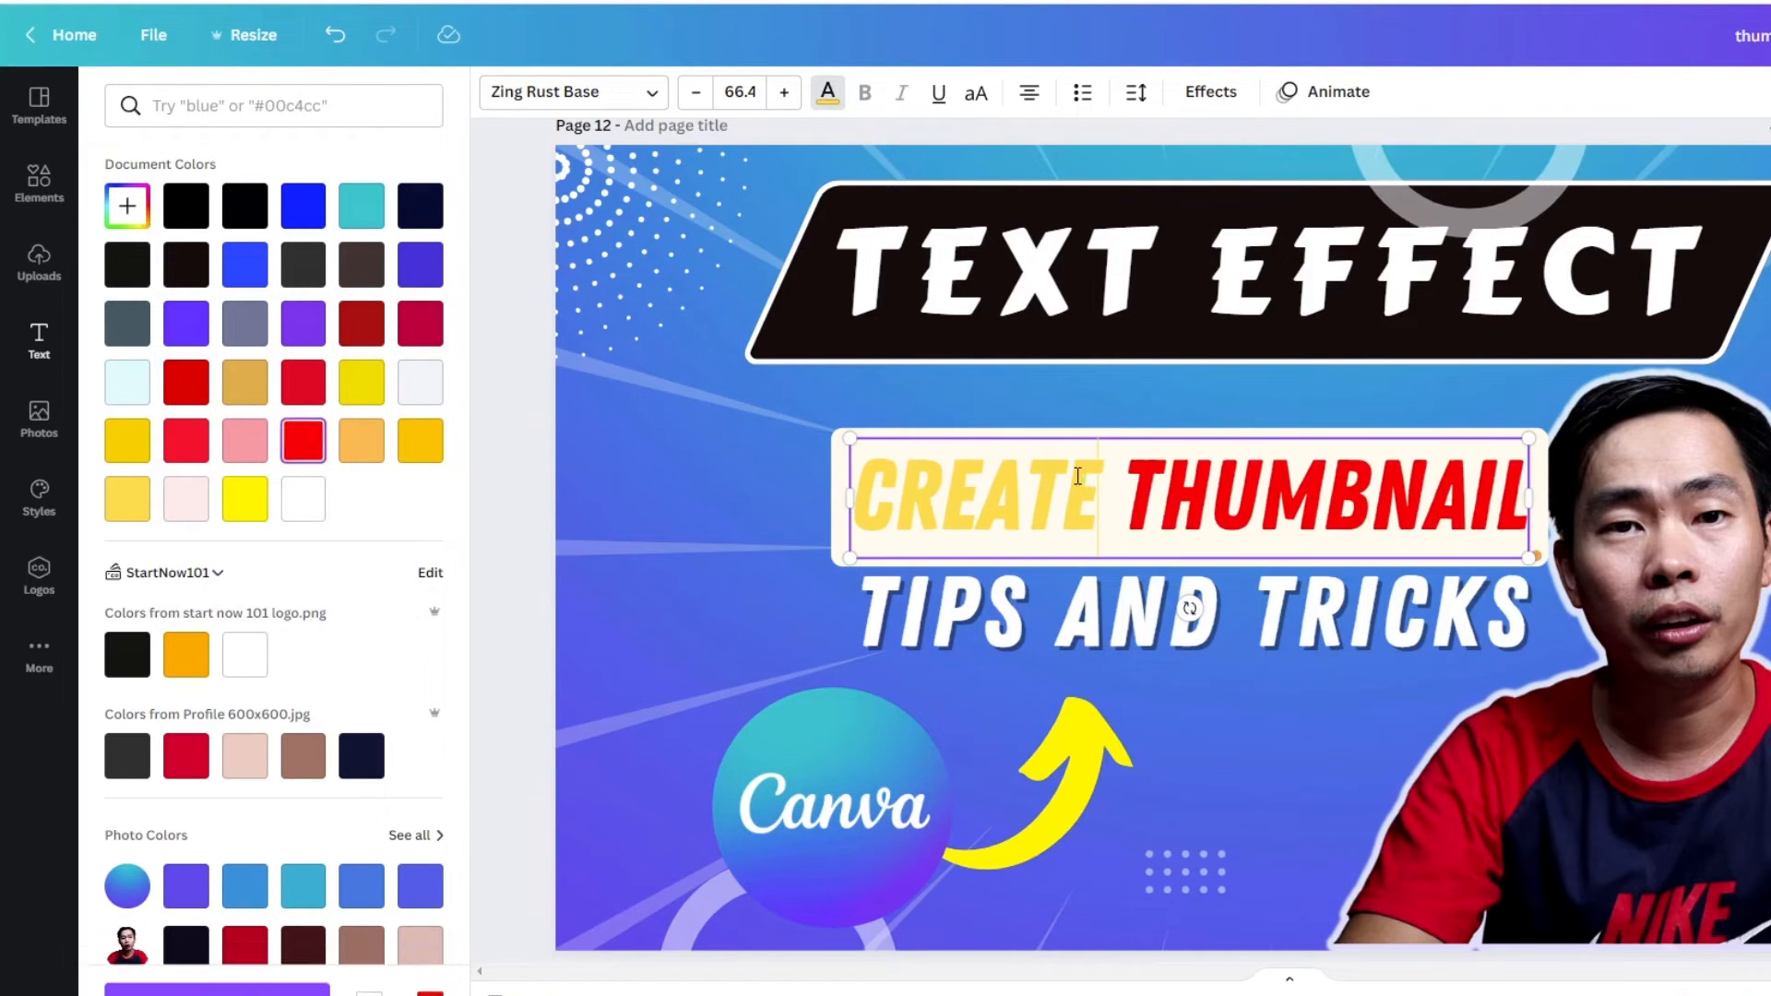
# - Colour the word "CREATE" in the "CREATE THUMBNAIL" heading dark slate grey
pyautogui.moveTo(1113, 481); pyautogui.dragTo(849, 473)
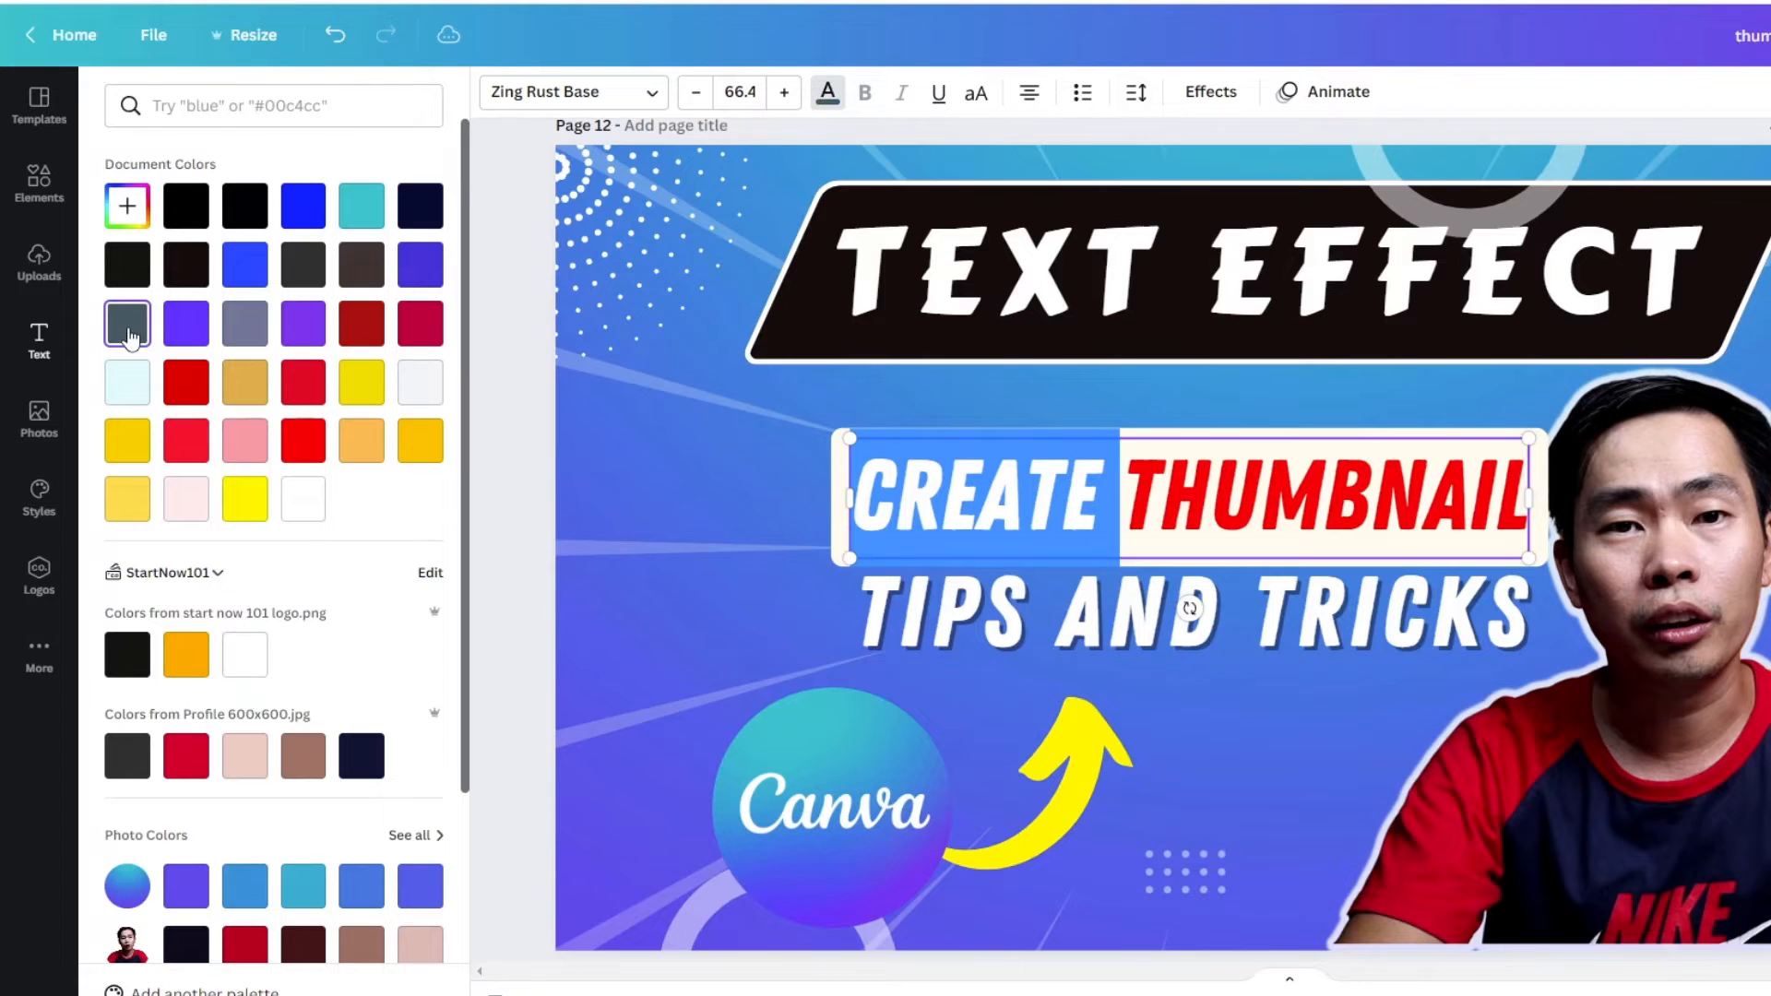
pyautogui.click(1213, 711)
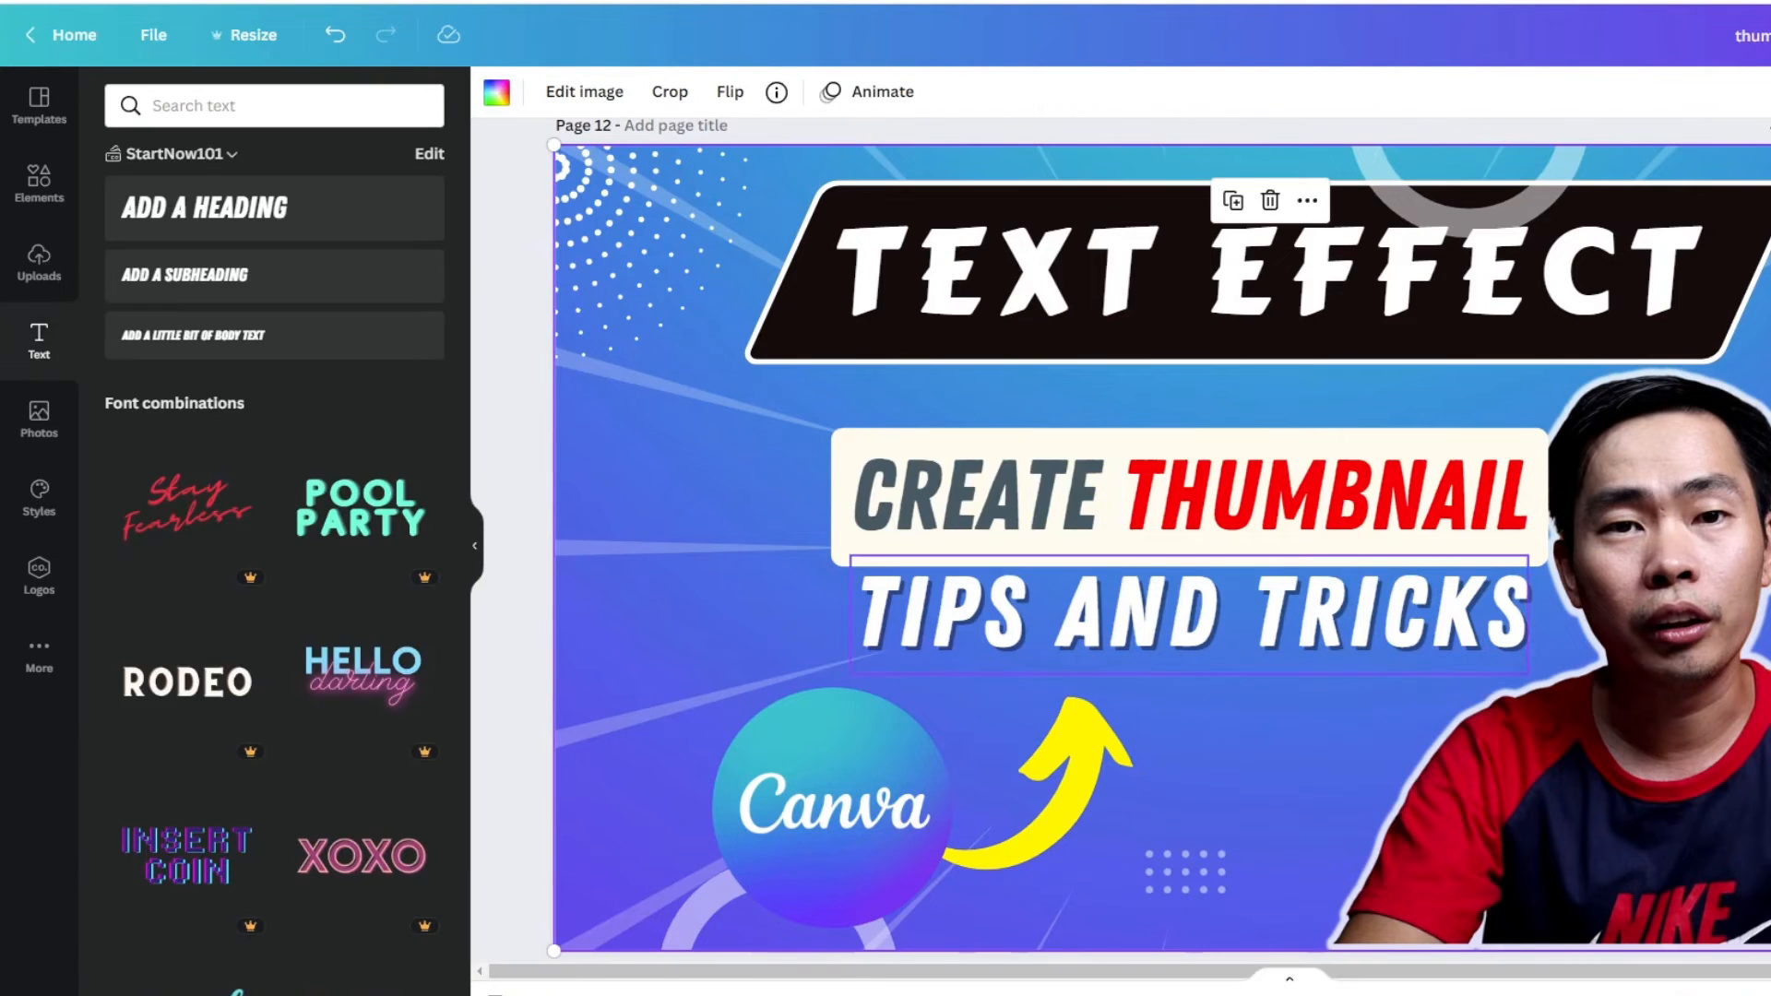
pyautogui.moveTo(1716, 710); pyautogui.dragTo(1720, 695)
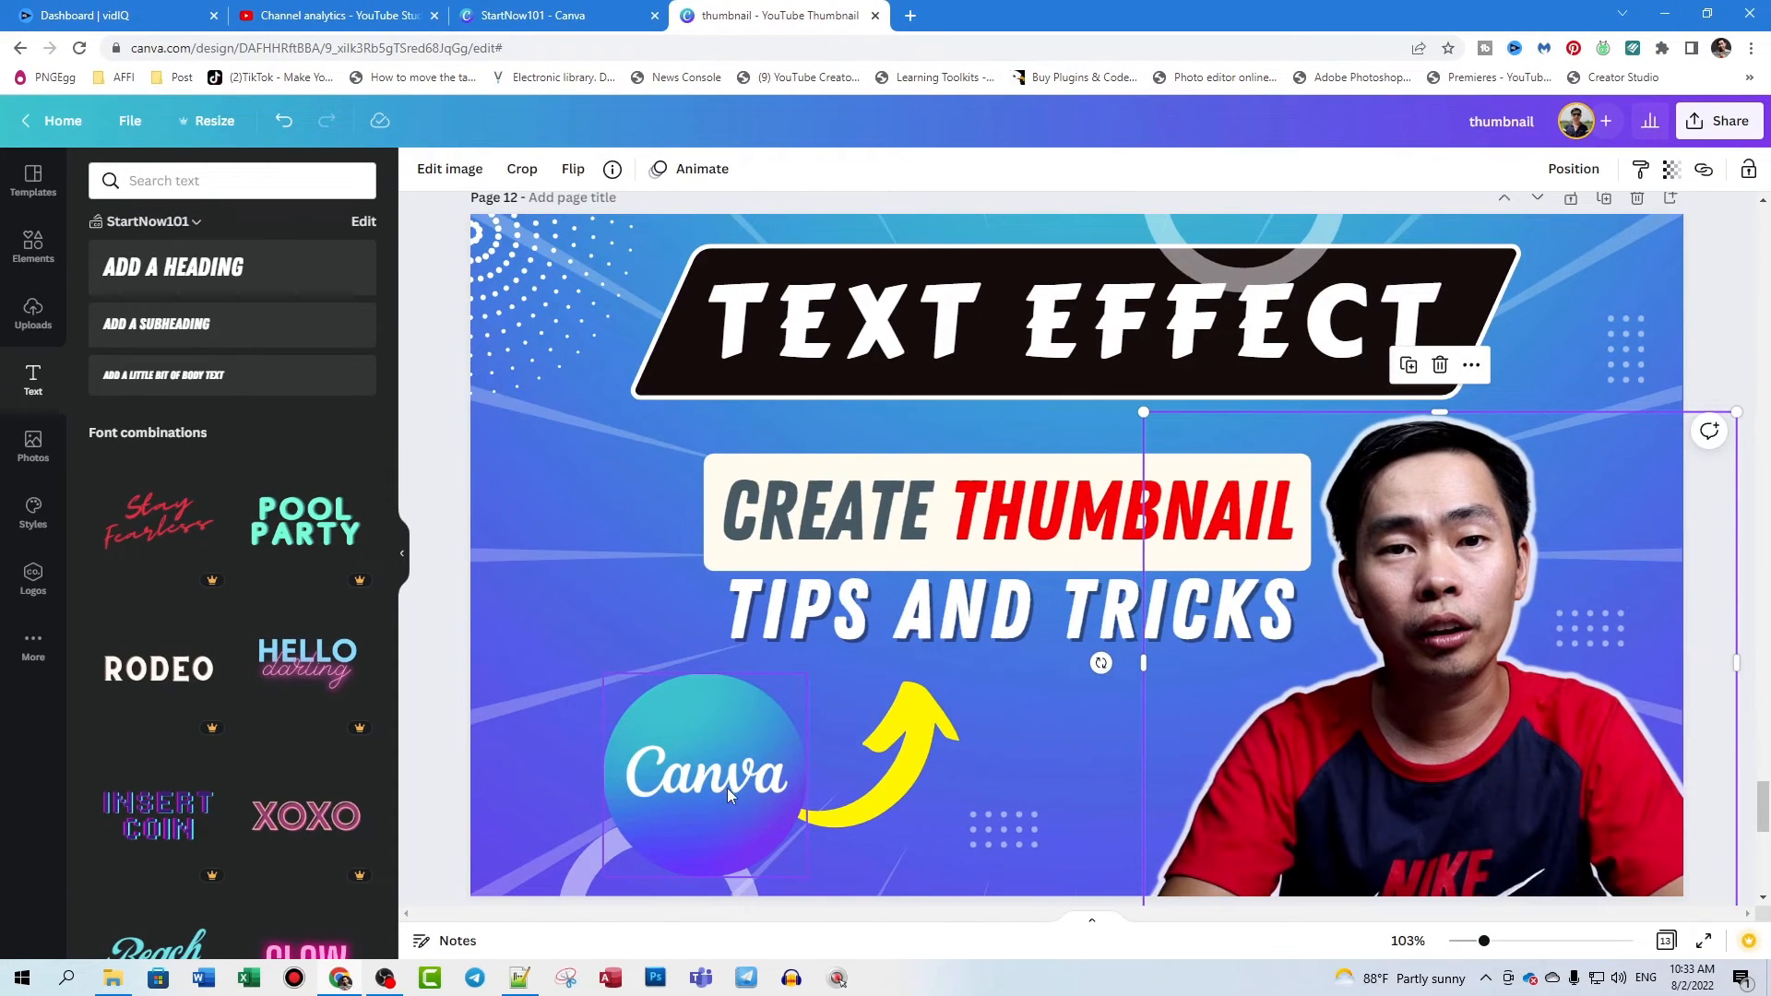
# - Delete the round Canva logo and the yellow arrow from the lower part of the thumbnail
pyautogui.click(749, 759)
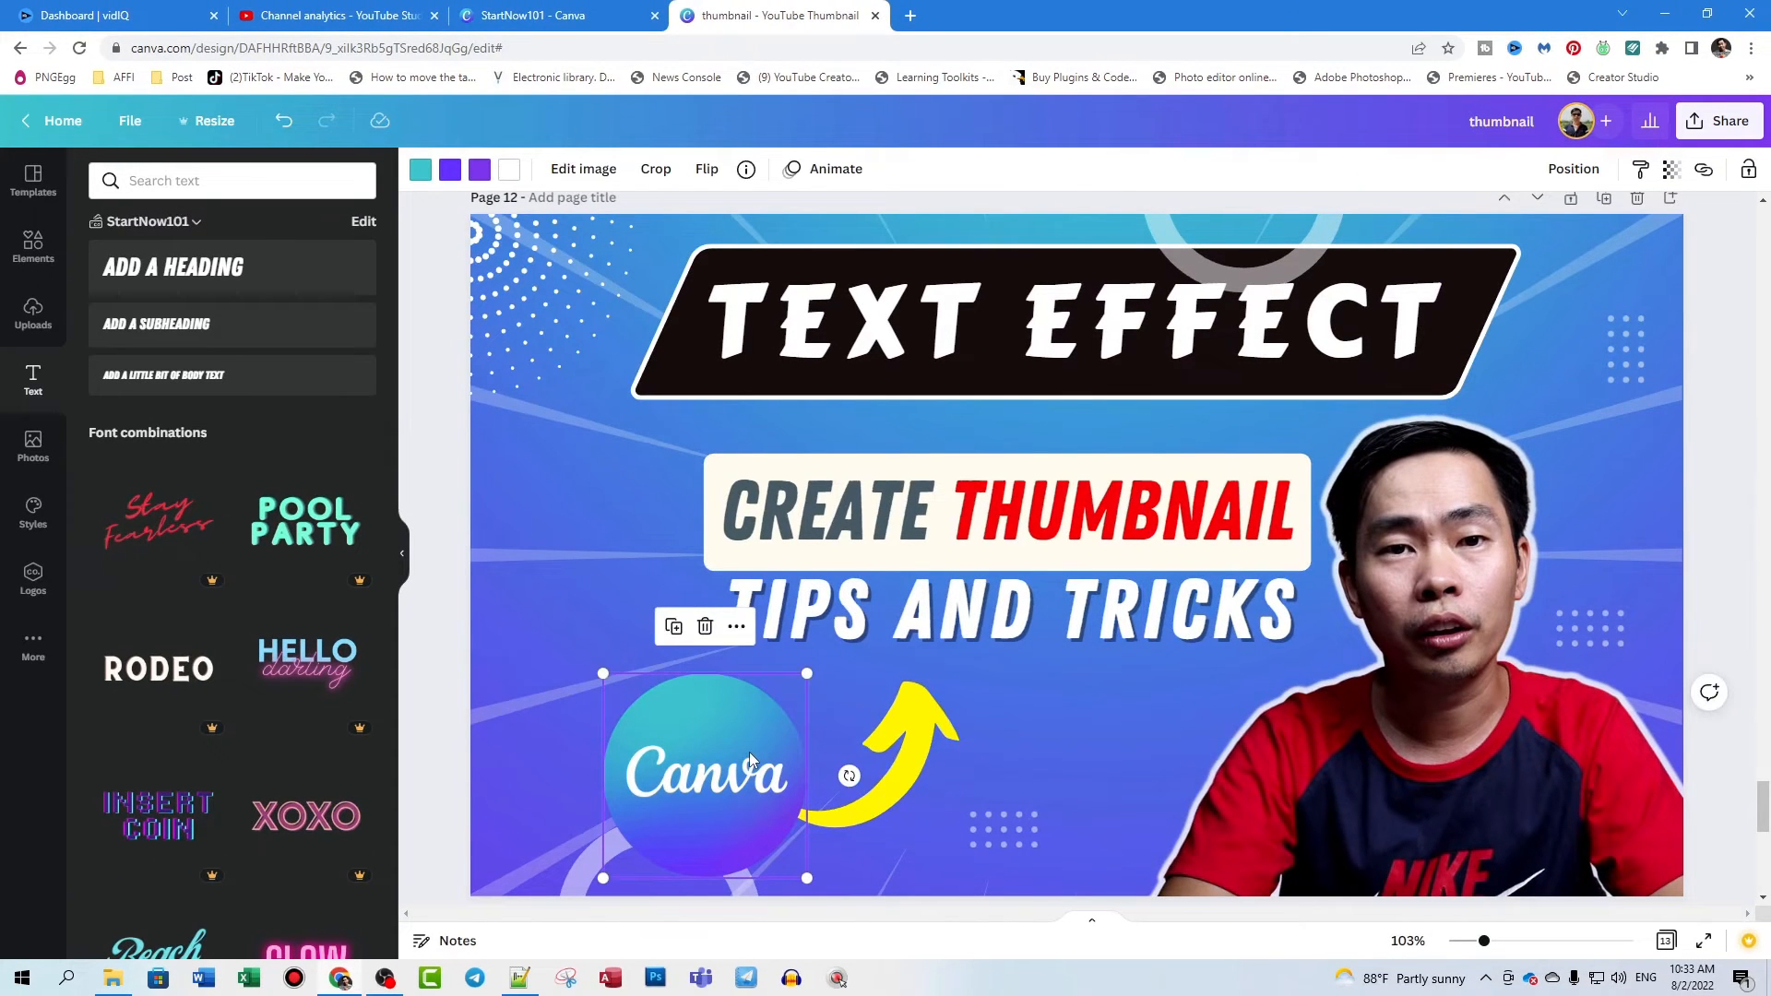
pyautogui.press('Delete')
pyautogui.click(906, 778)
pyautogui.press('Delete')
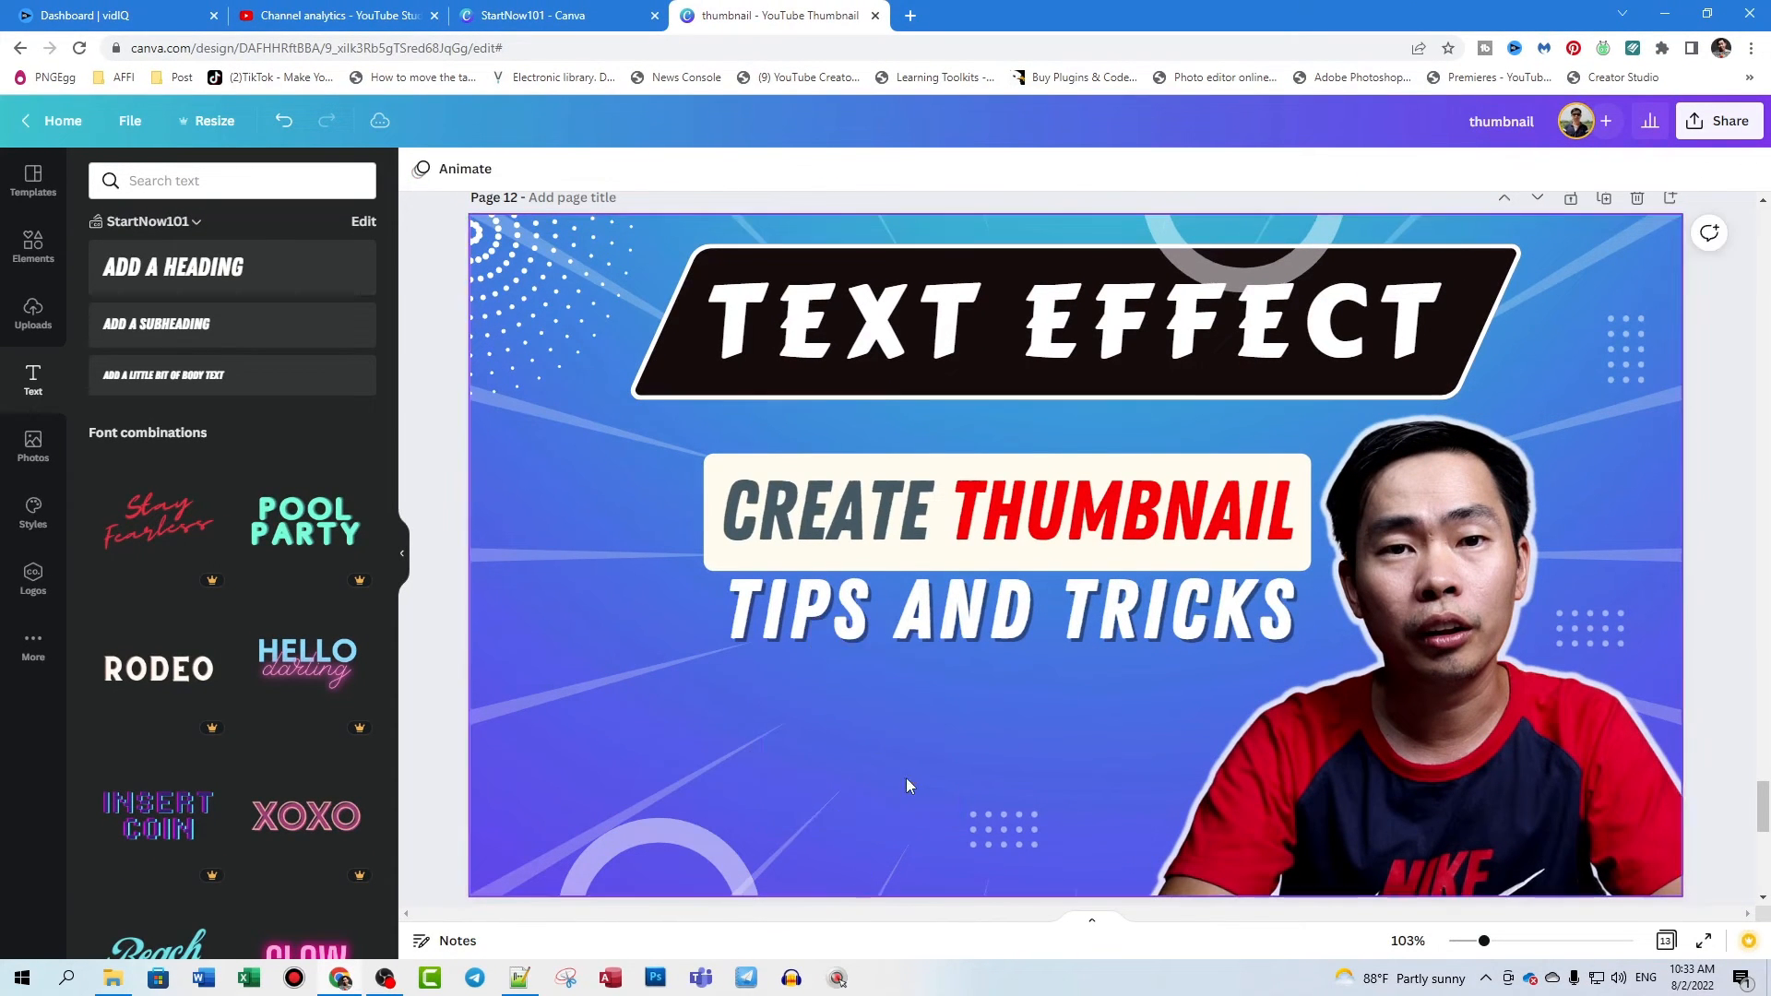
# - Search the elements for "canva" and add the round gradient Canva logo to the page
pyautogui.click(32, 242)
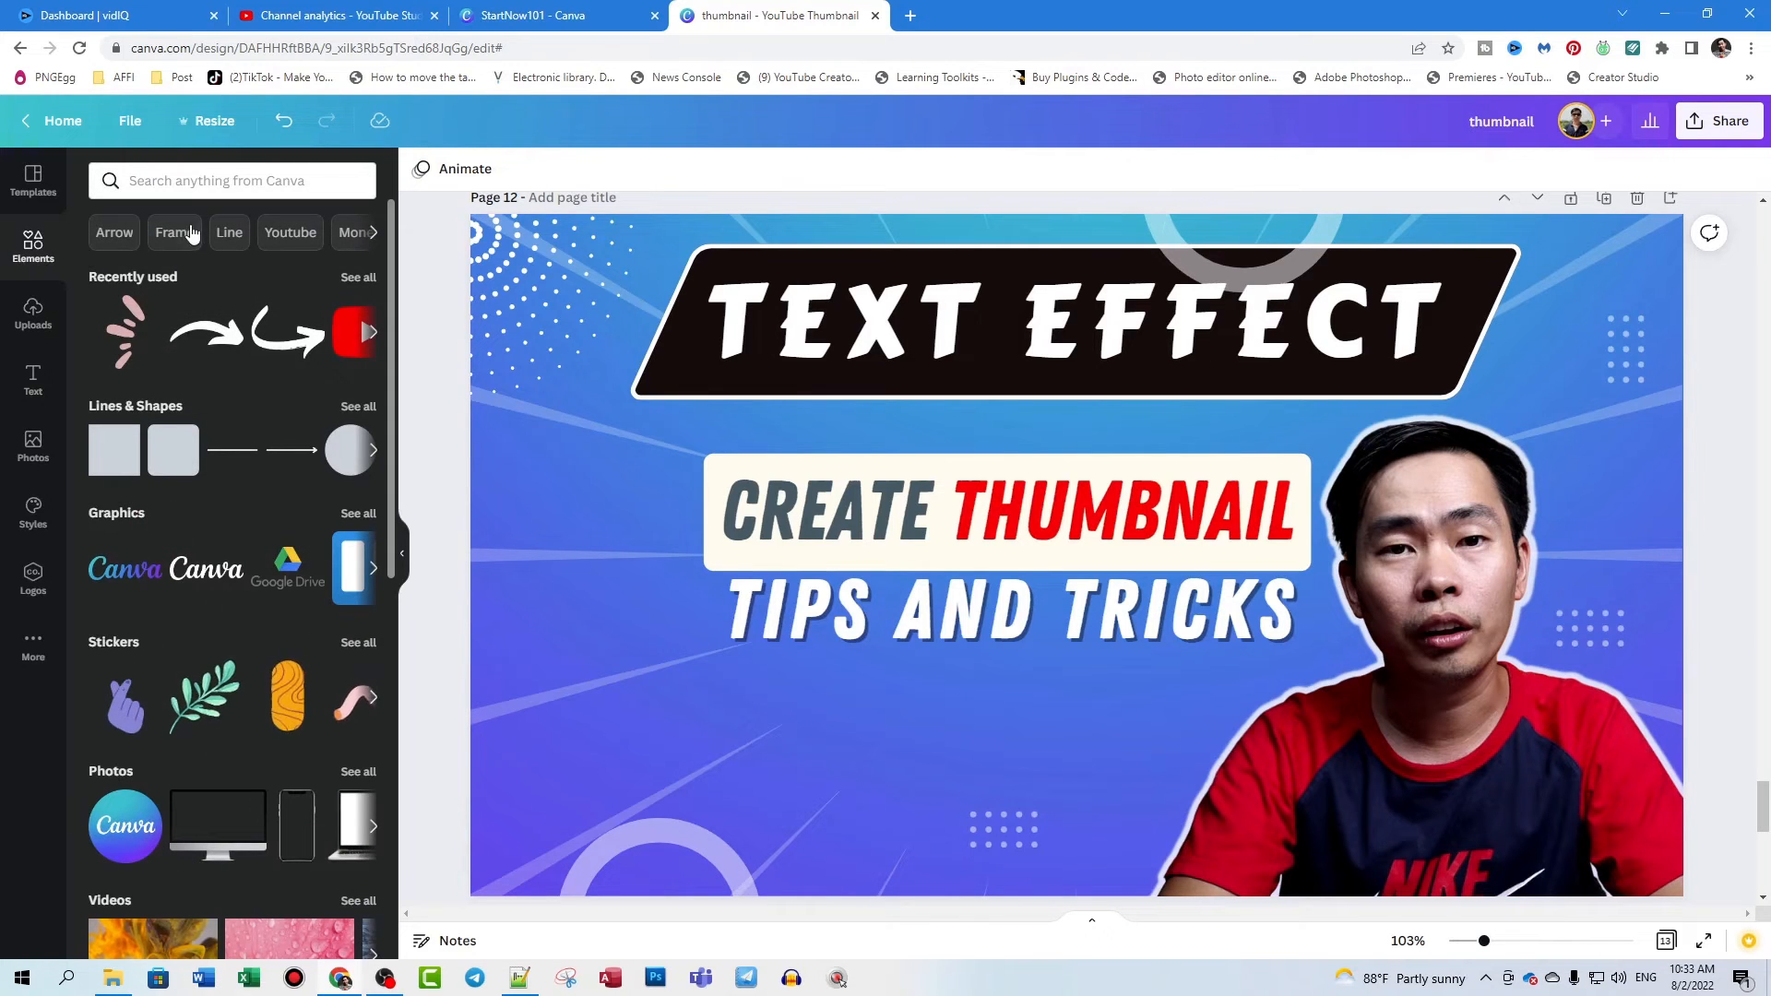
pyautogui.click(165, 179)
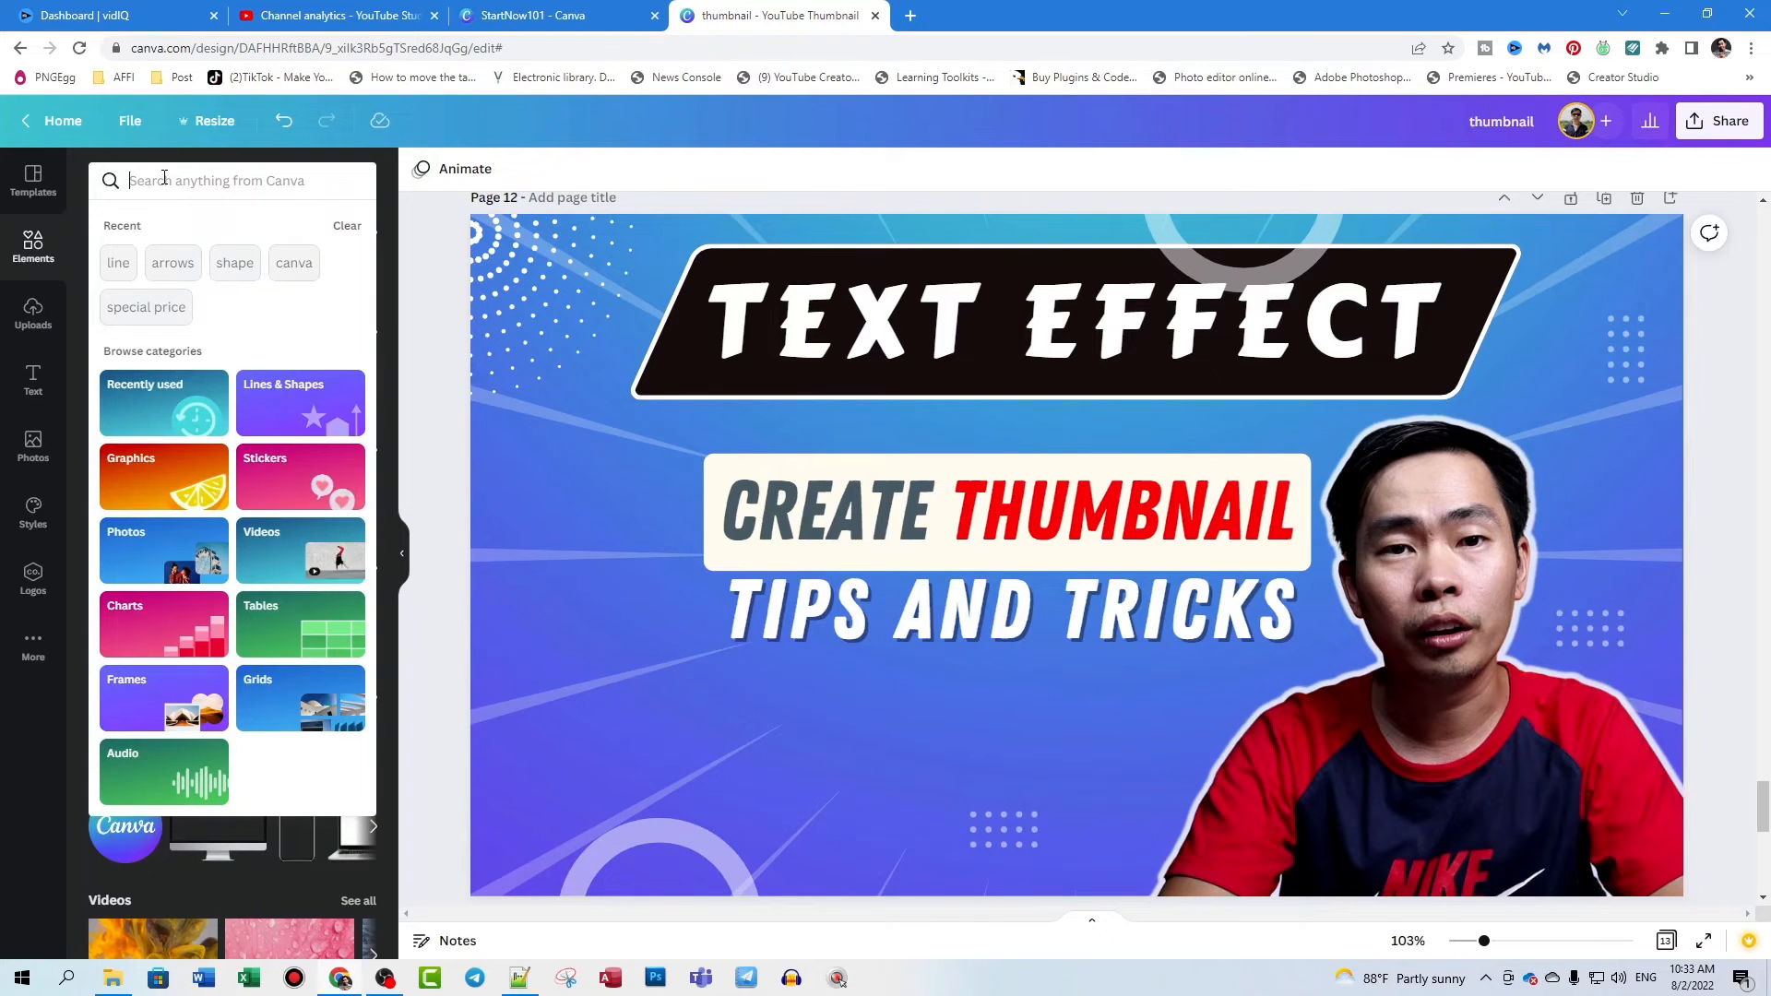
pyautogui.write('ca')
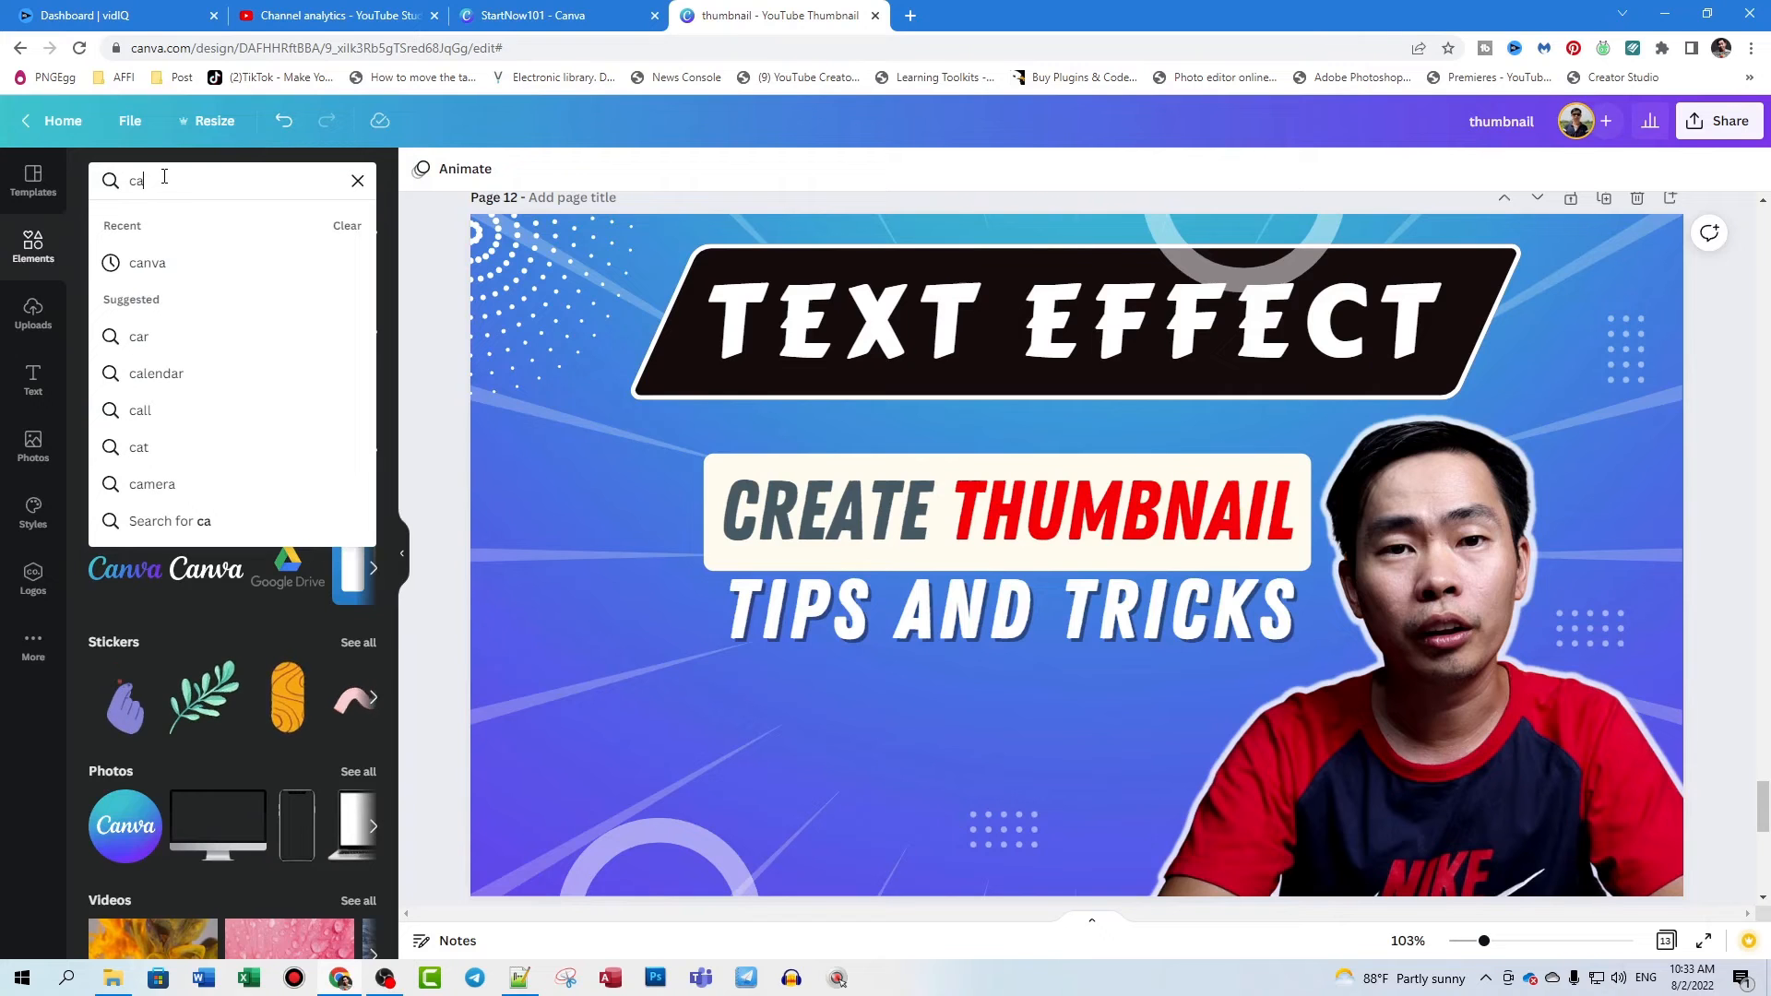
pyautogui.click(170, 263)
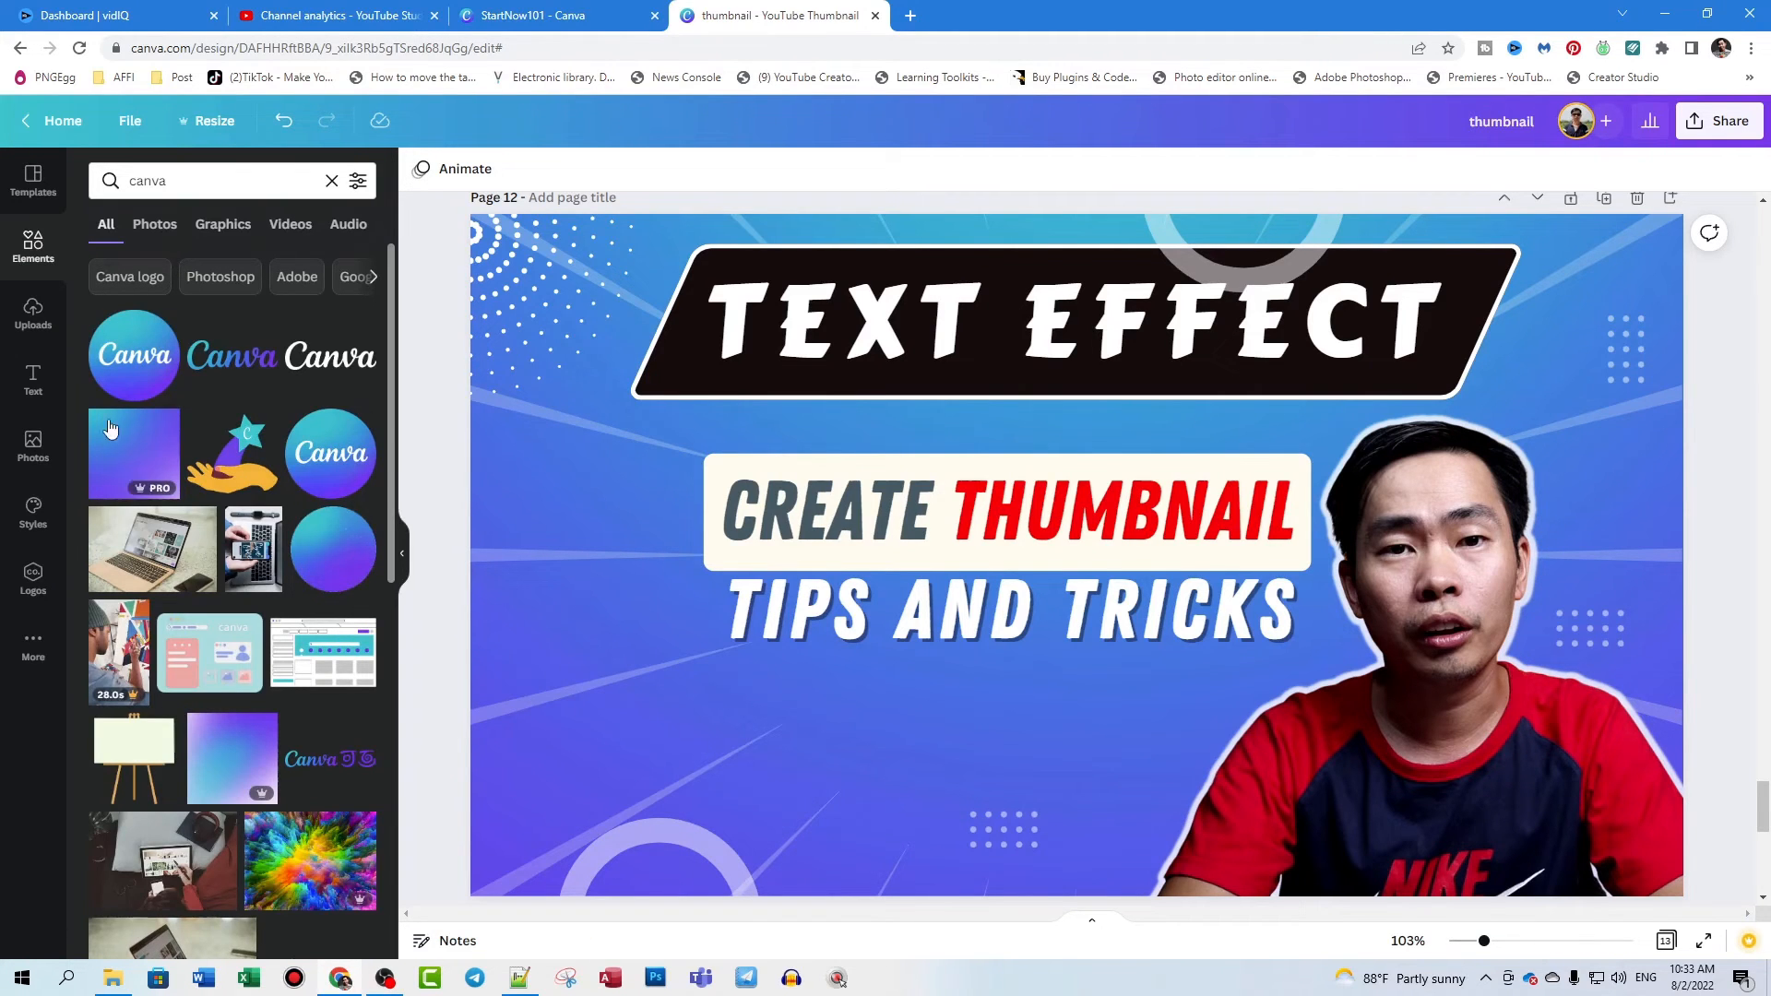
pyautogui.click(140, 363)
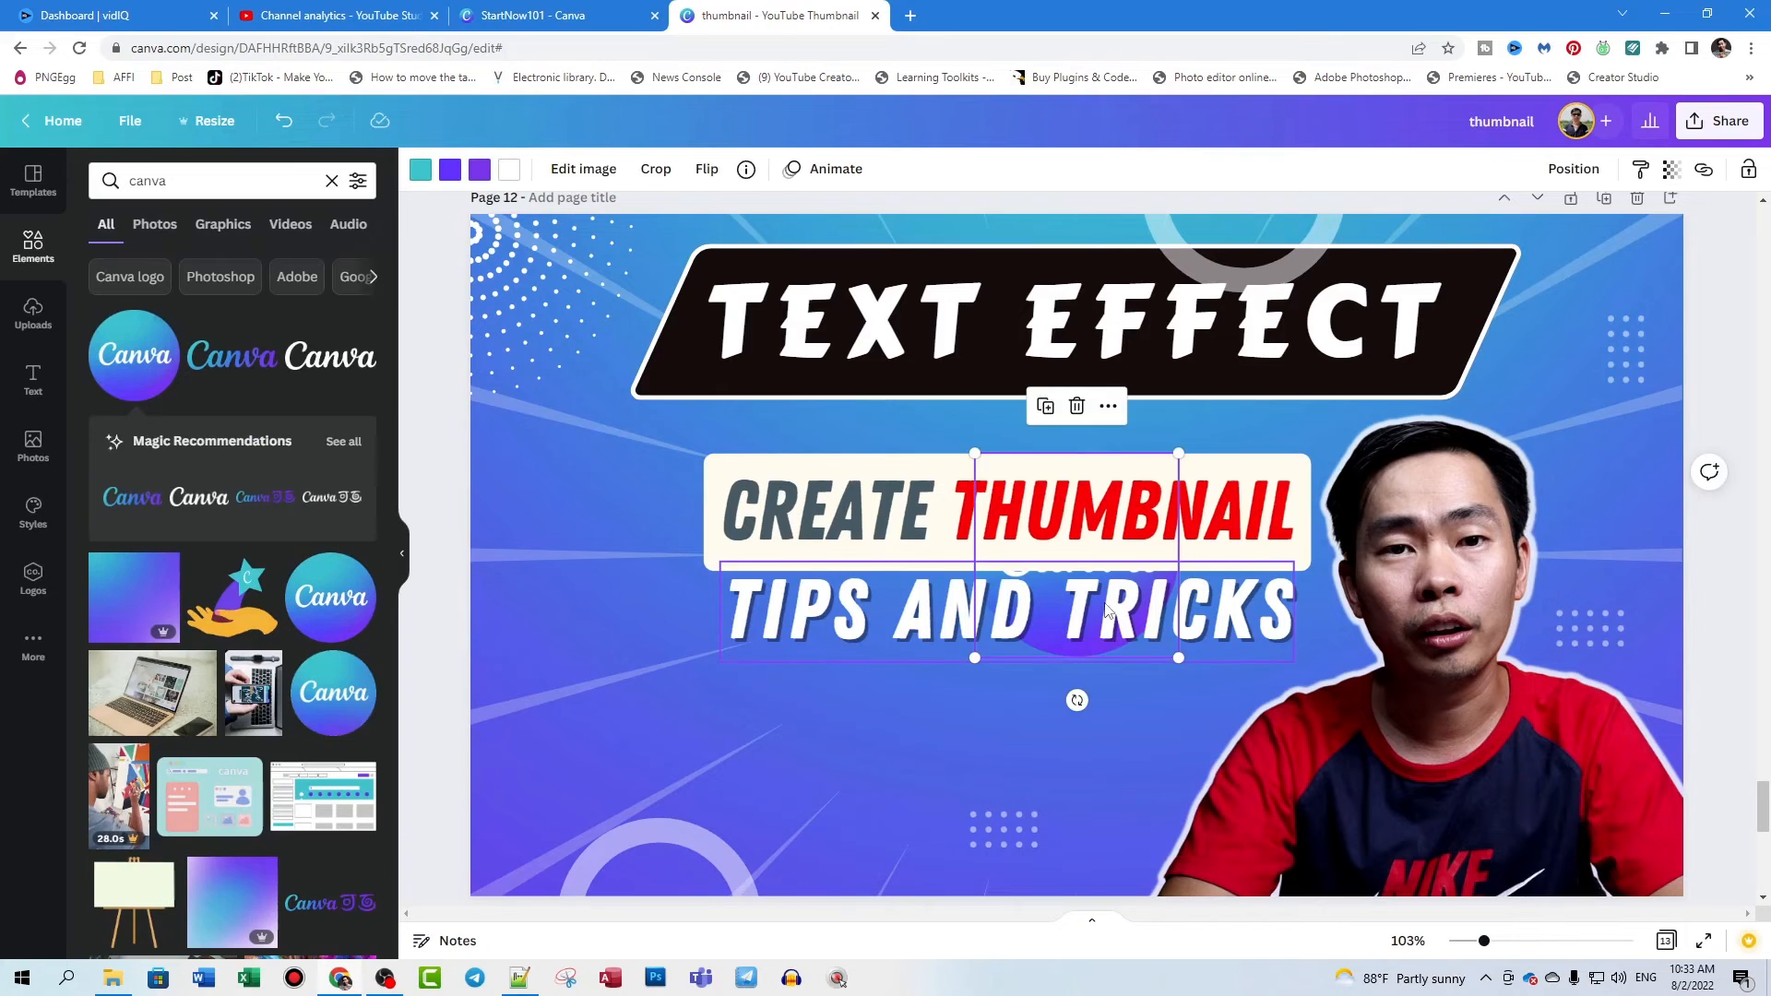
# - Place the Canva logo below the start of the "TIPS AND TRICKS" heading, with its transparency at 100
pyautogui.moveTo(1055, 641); pyautogui.dragTo(863, 775)
pyautogui.moveTo(1024, 598); pyautogui.dragTo(544, 666)
pyautogui.moveTo(813, 744); pyautogui.dragTo(997, 620)
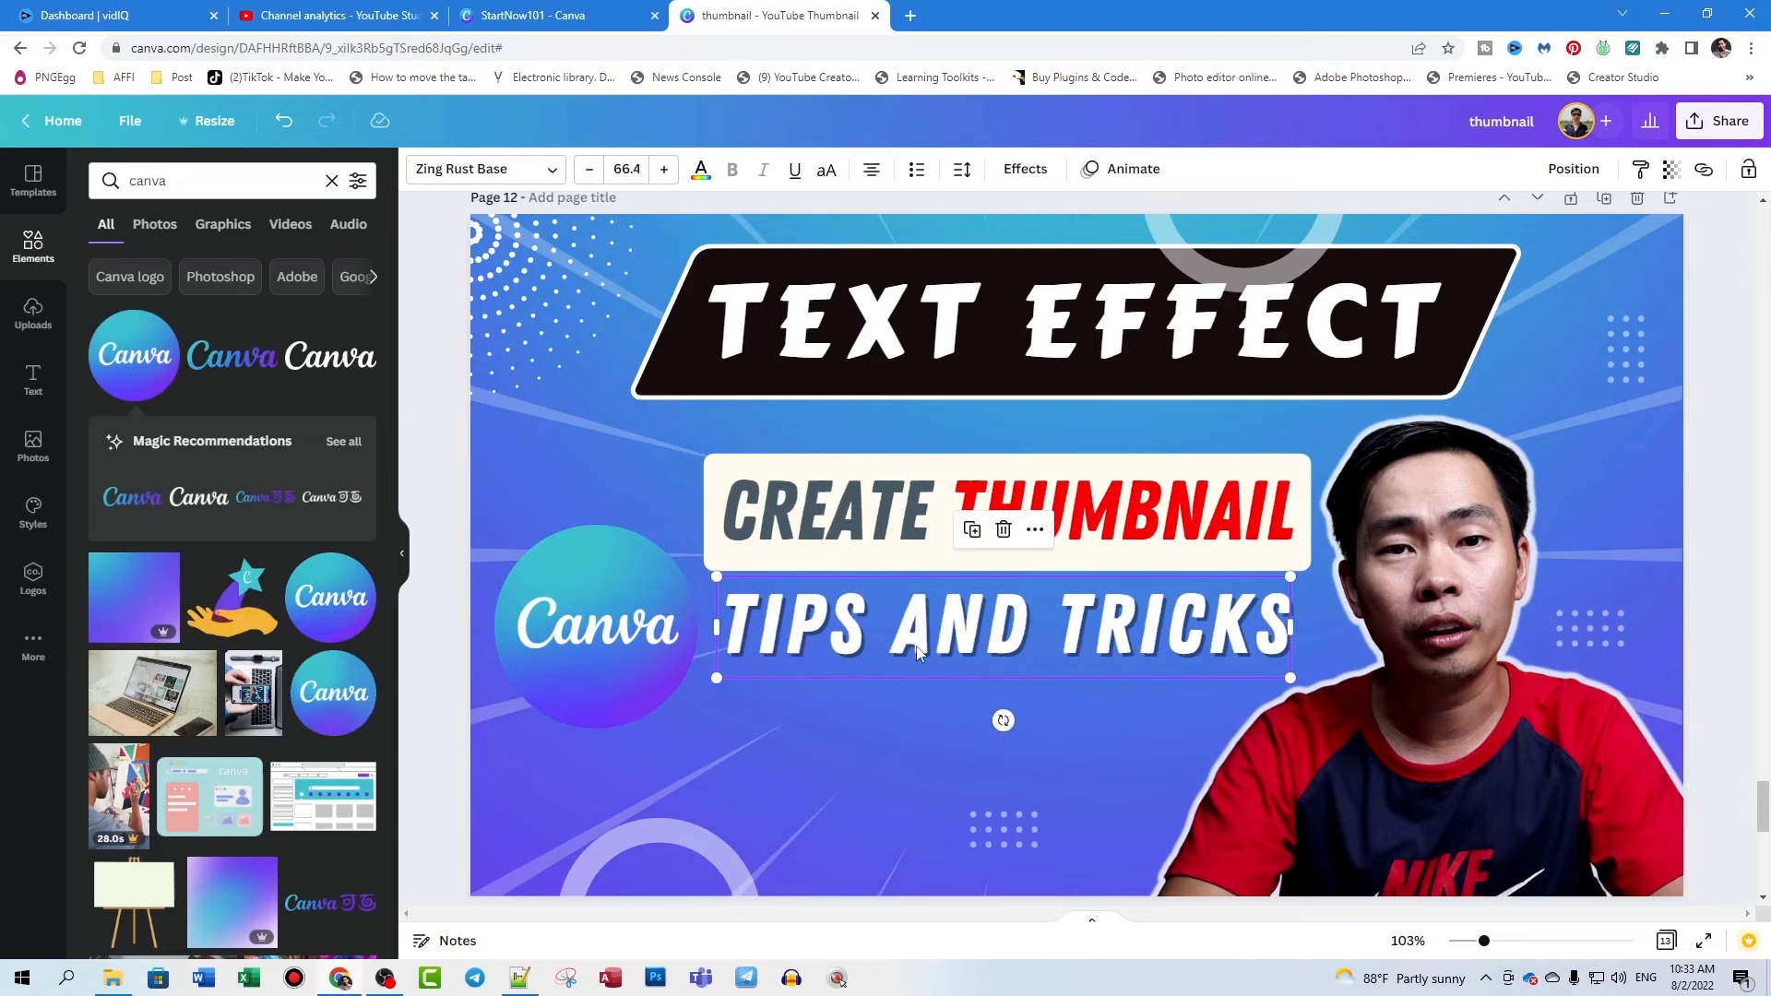
pyautogui.moveTo(636, 637); pyautogui.dragTo(676, 762)
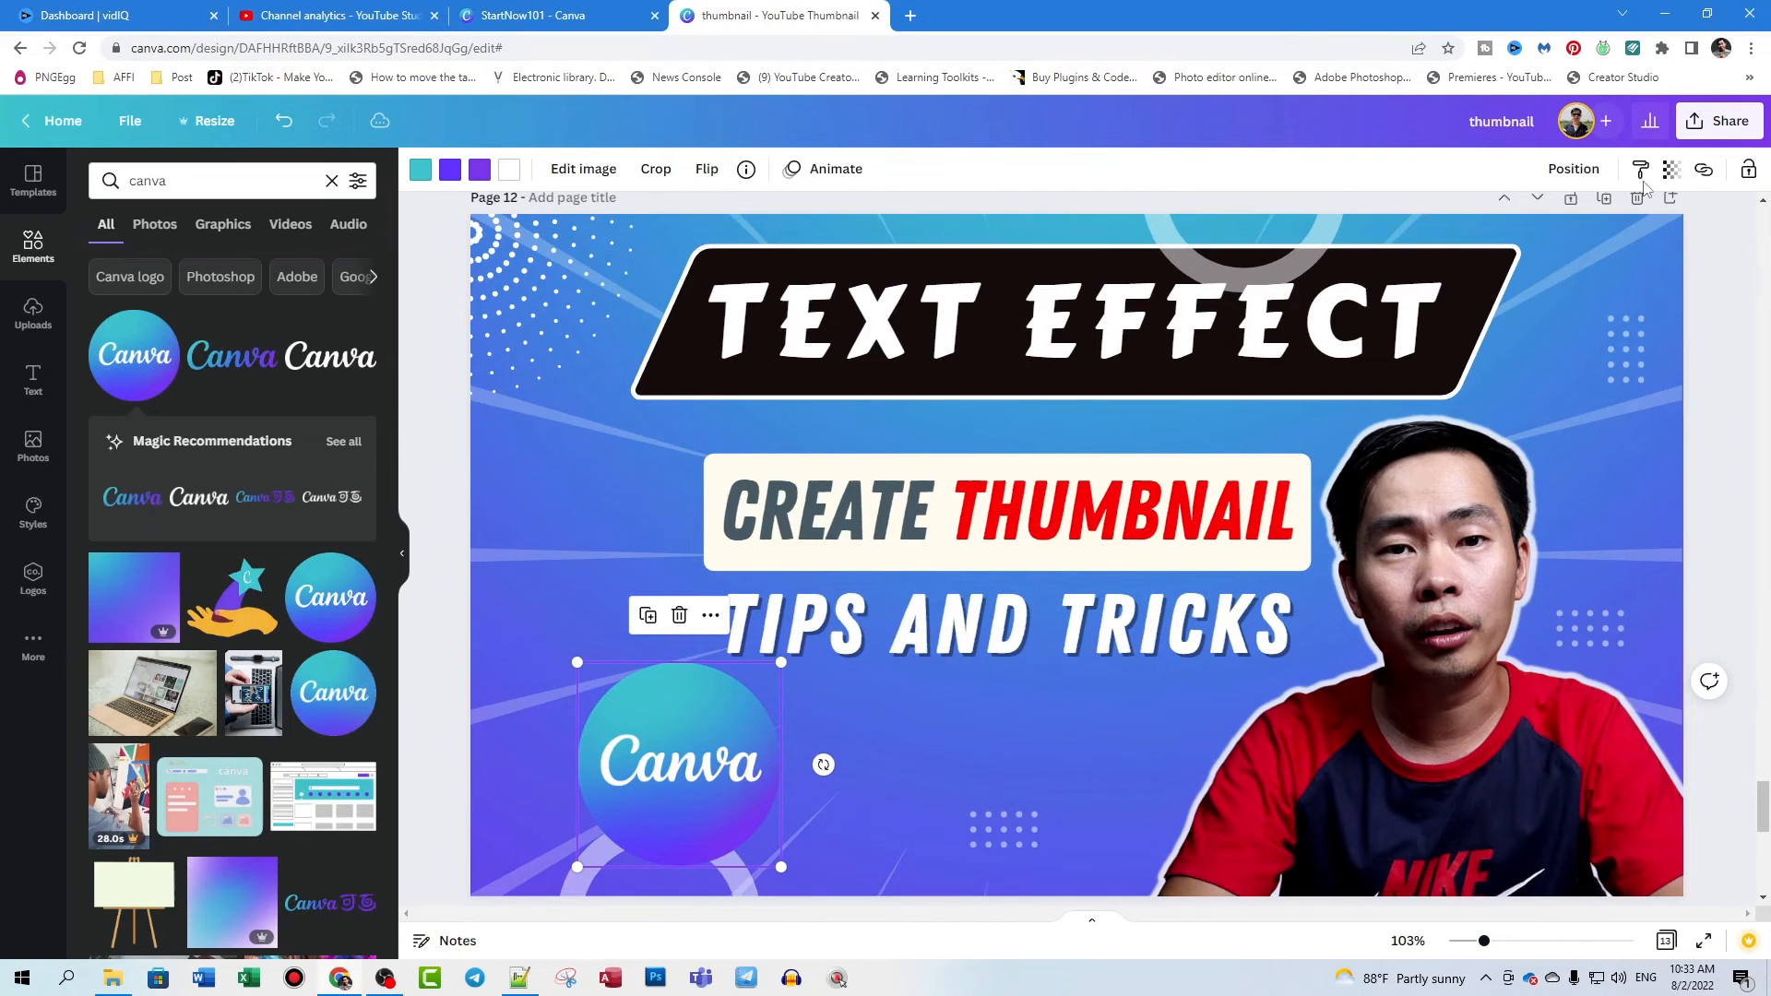
pyautogui.click(1674, 173)
pyautogui.moveTo(1660, 244); pyautogui.dragTo(1690, 265)
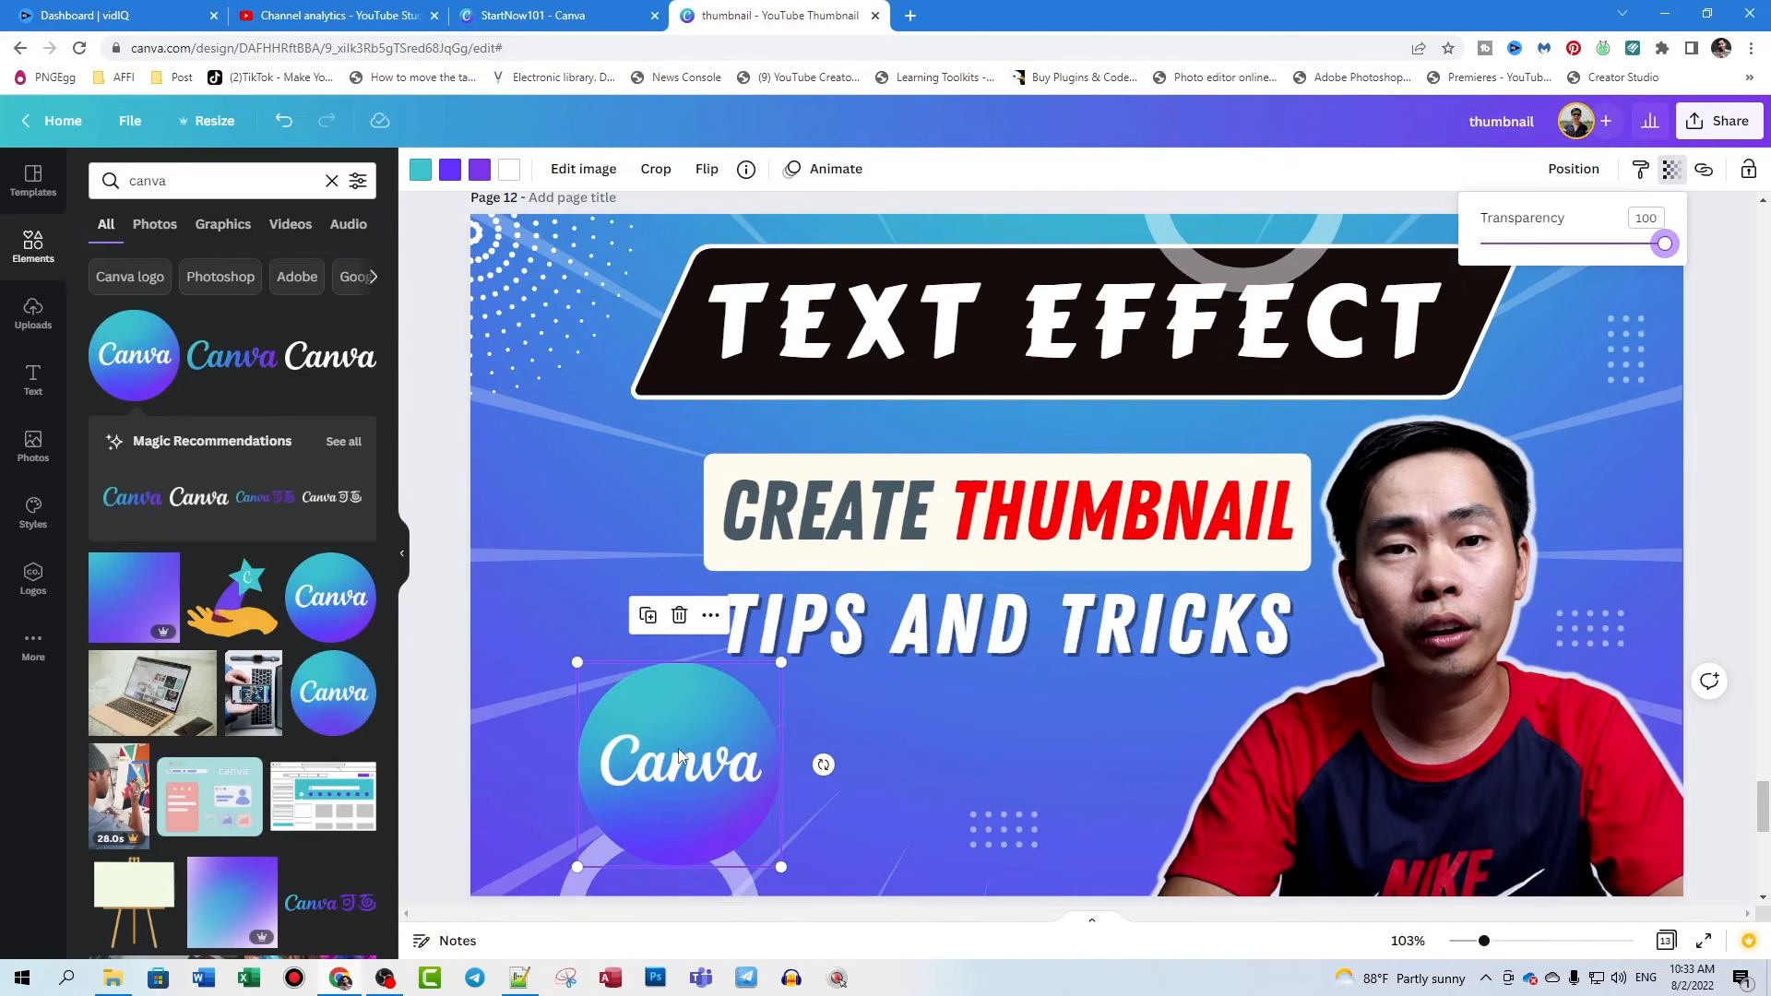
# - Search the elements for "arrows", add the thick white curved arrow and move it onto the Canva logo's right edge
pyautogui.click(146, 181)
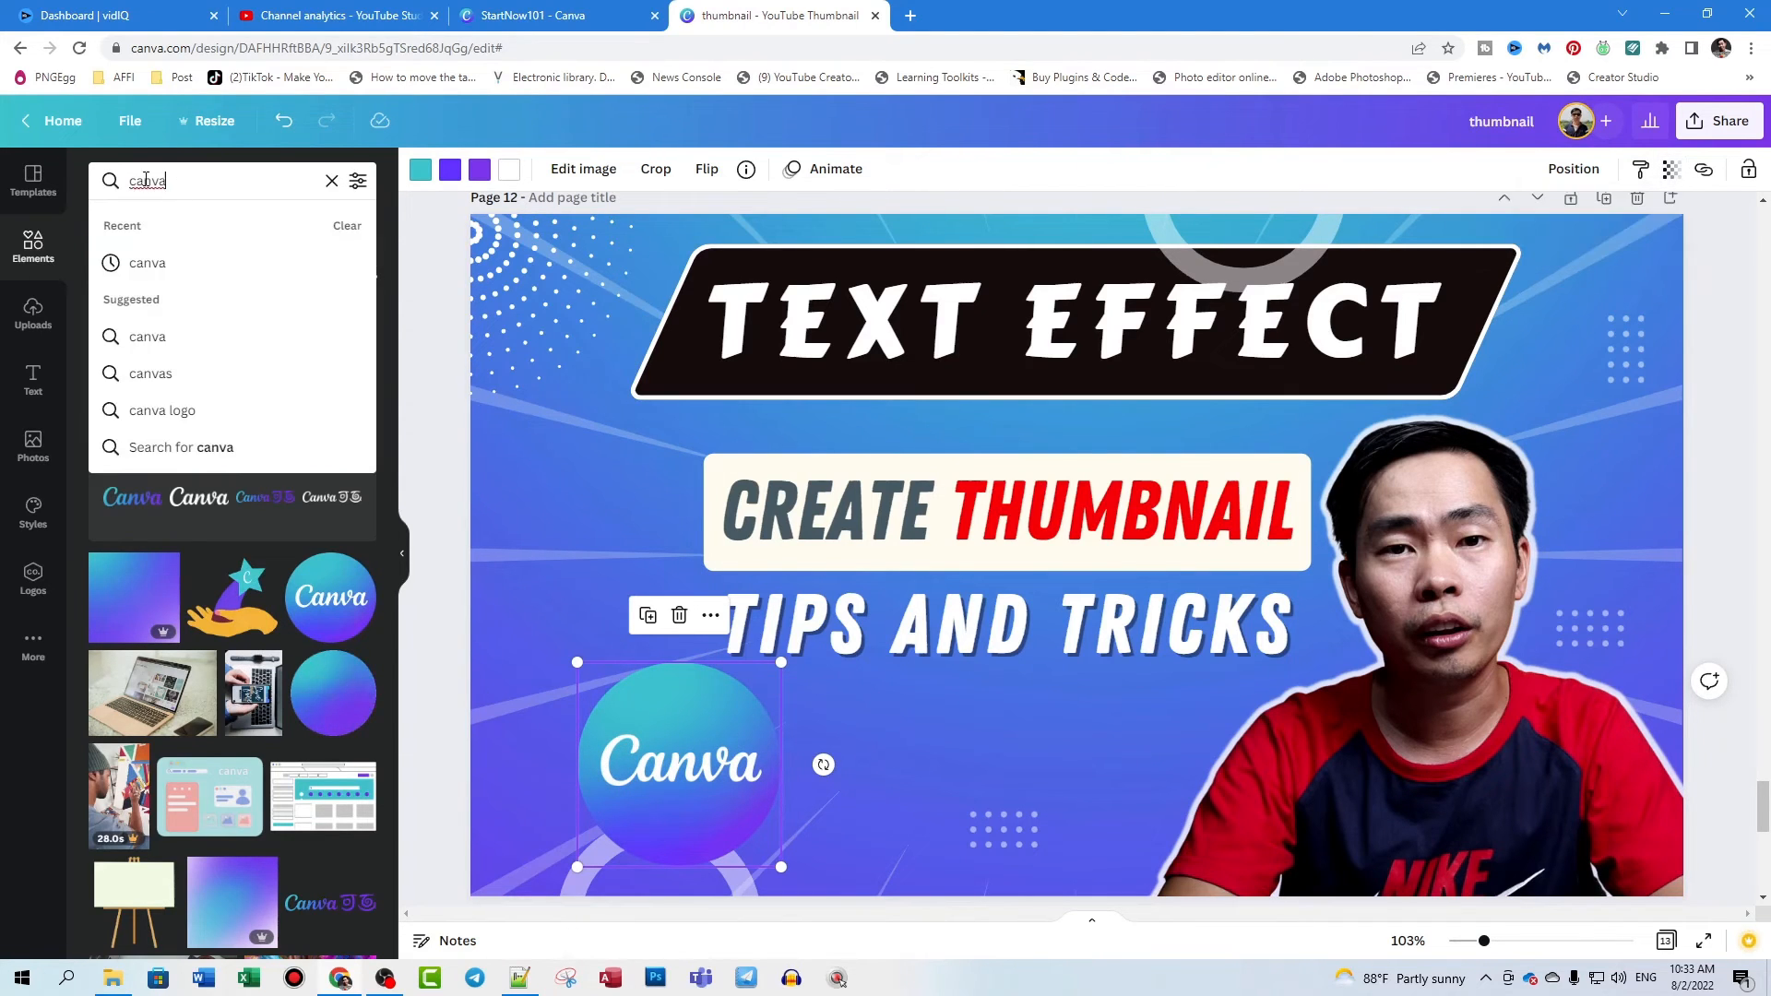
pyautogui.write('arr')
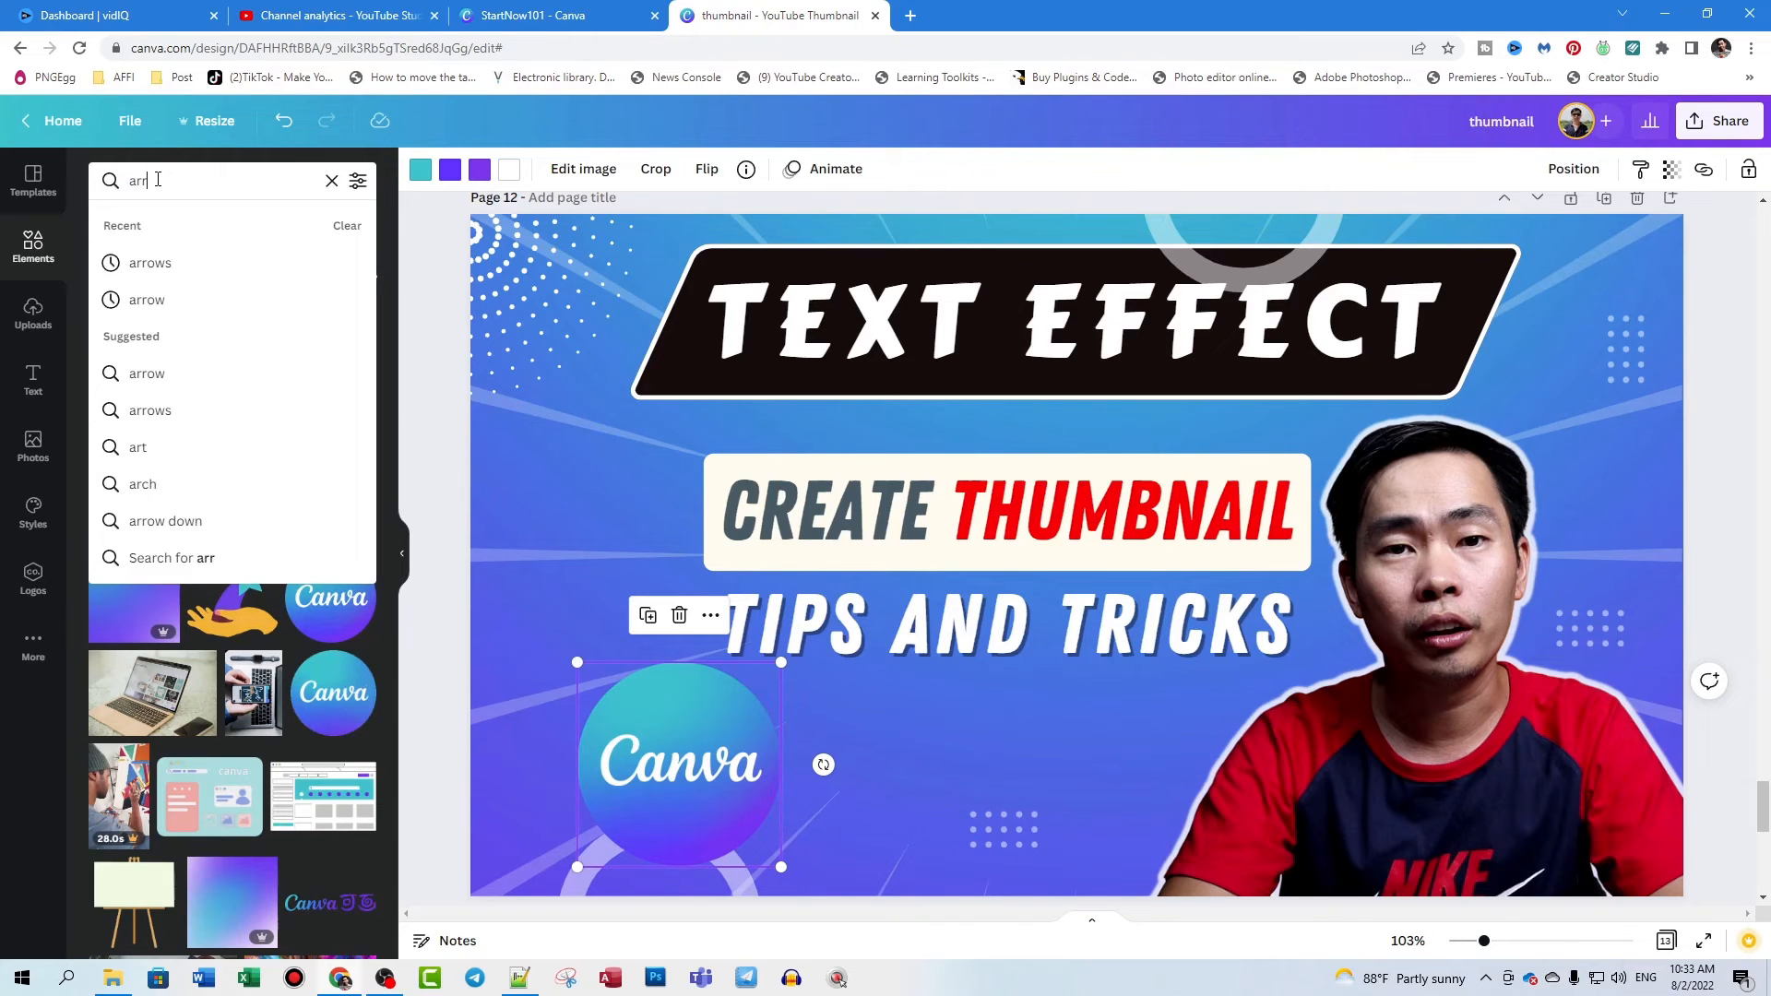
pyautogui.write('ow')
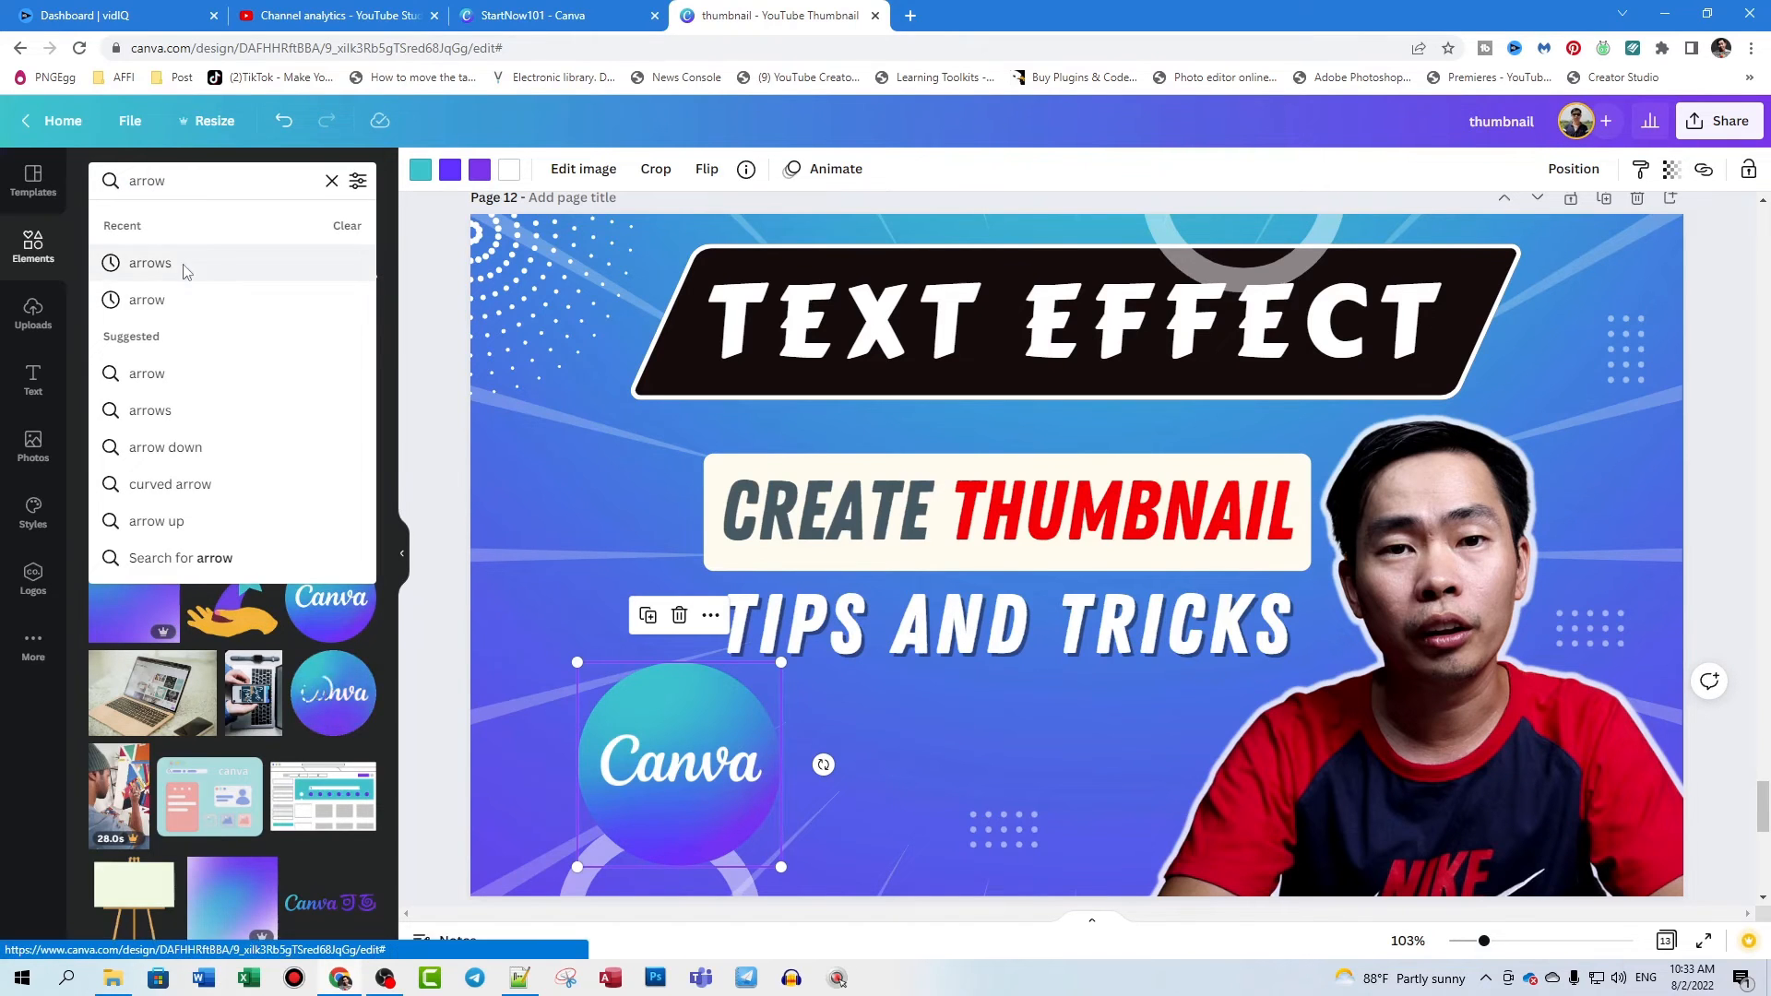
pyautogui.click(141, 265)
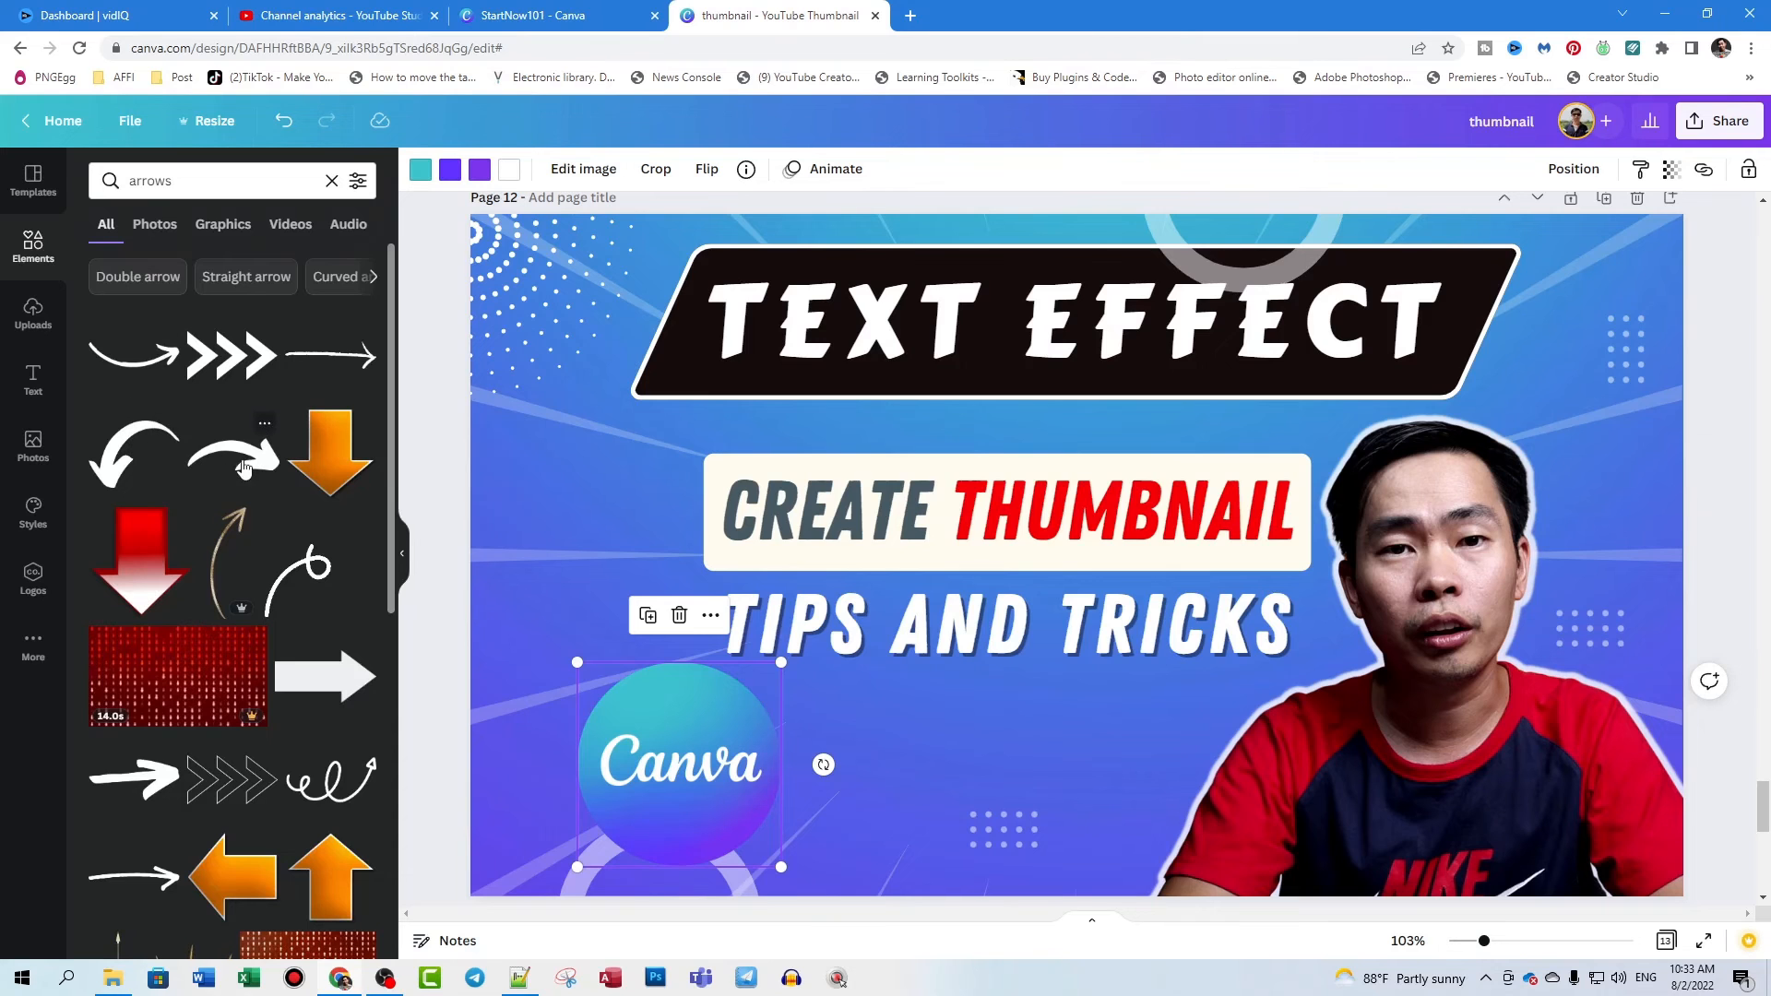
pyautogui.click(244, 466)
pyautogui.moveTo(1042, 602); pyautogui.dragTo(529, 609)
pyautogui.moveTo(938, 787); pyautogui.dragTo(1004, 613)
pyautogui.moveTo(562, 620); pyautogui.dragTo(678, 782)
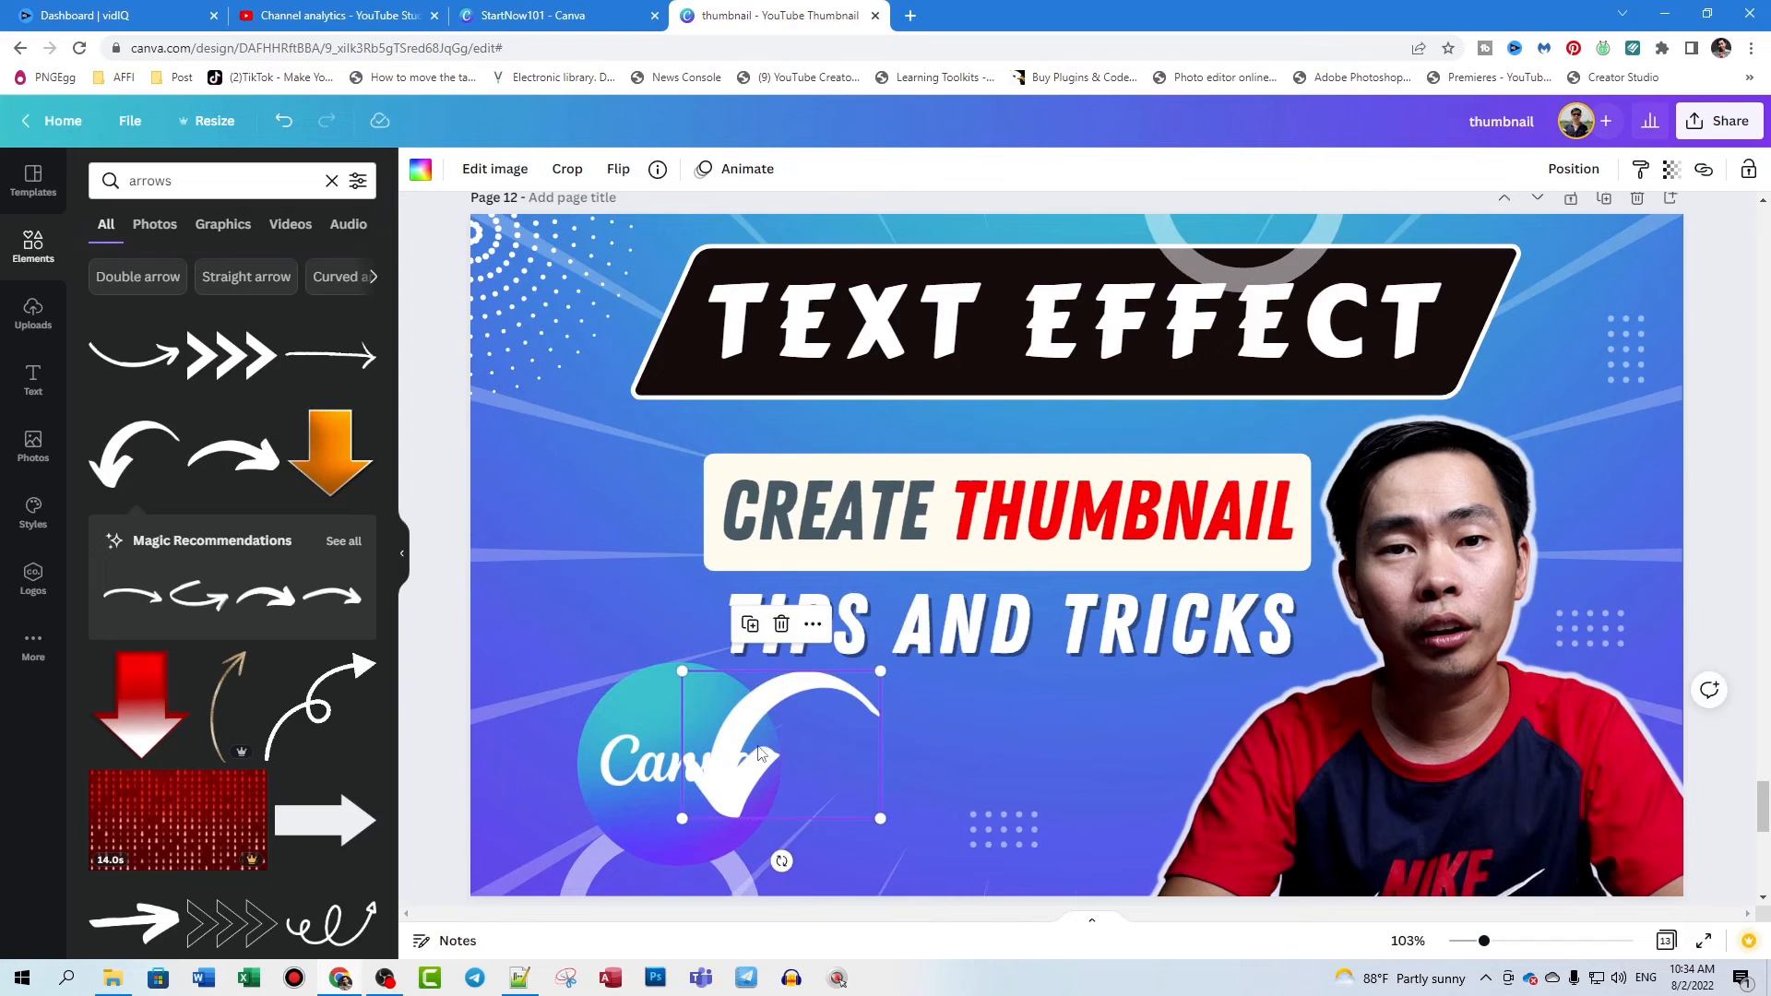
# - Bring the Canva logo forward in front of the arrow and move the arrow beside the logo's right edge
pyautogui.rightClick(757, 716)
pyautogui.click(666, 718)
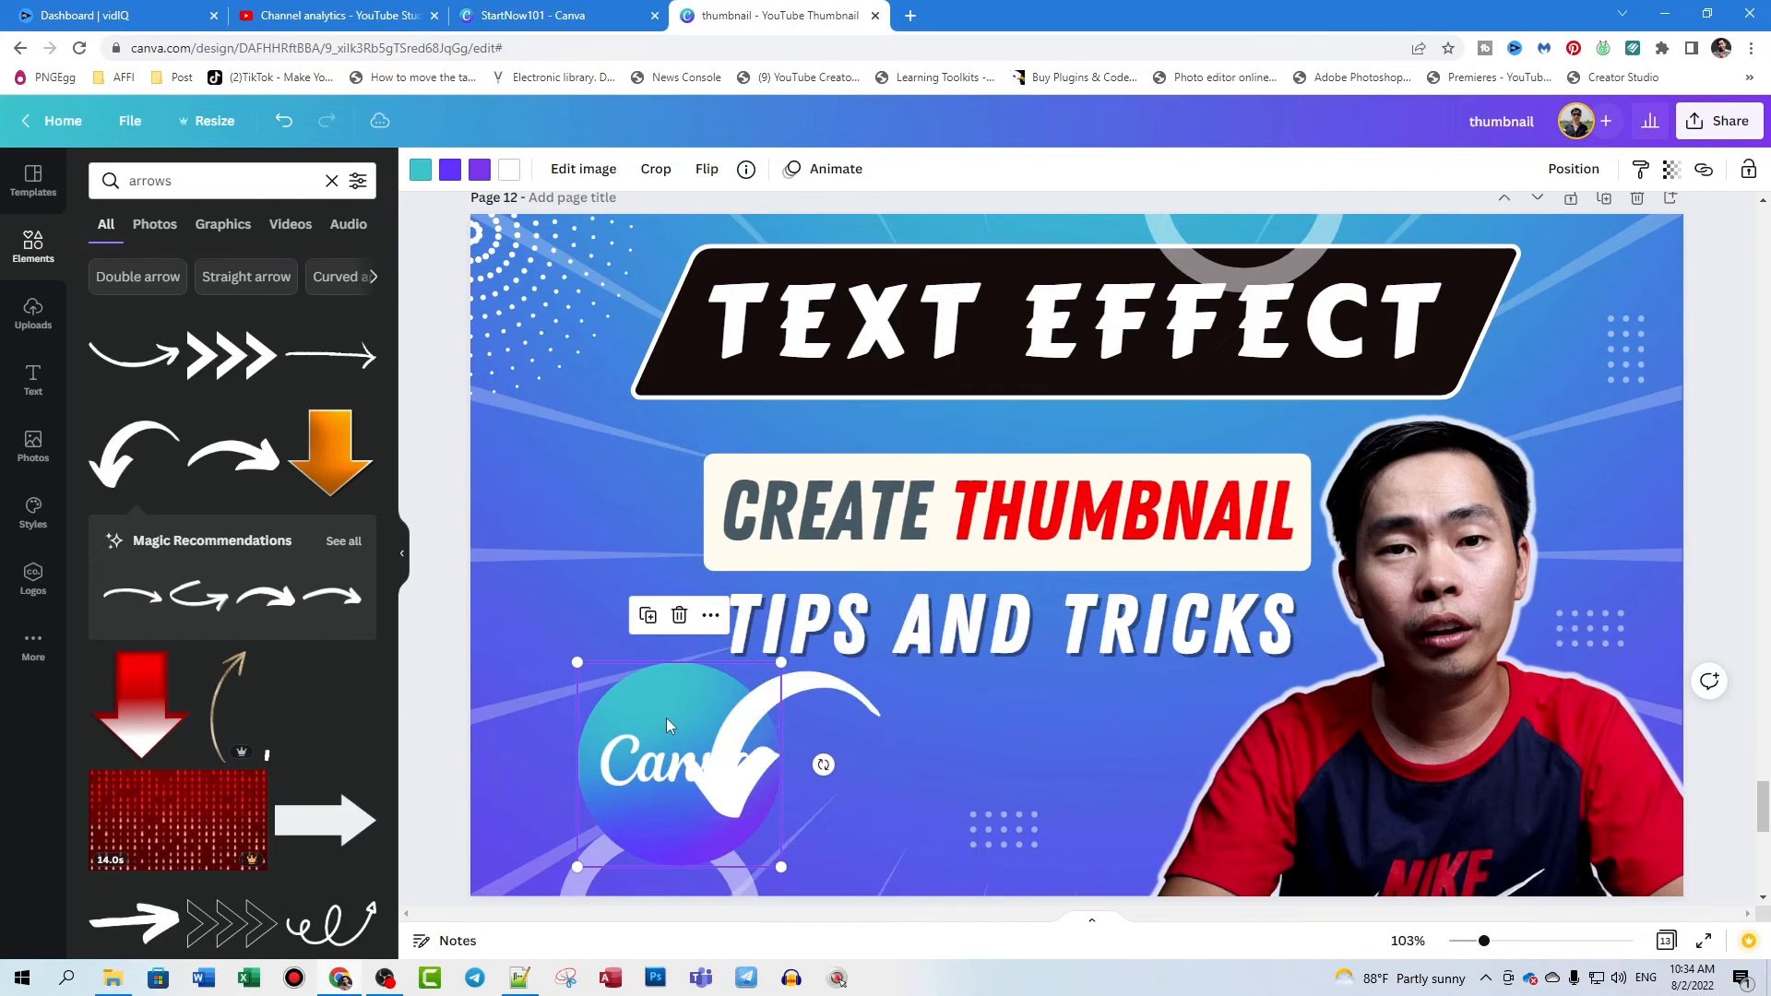
pyautogui.rightClick(661, 716)
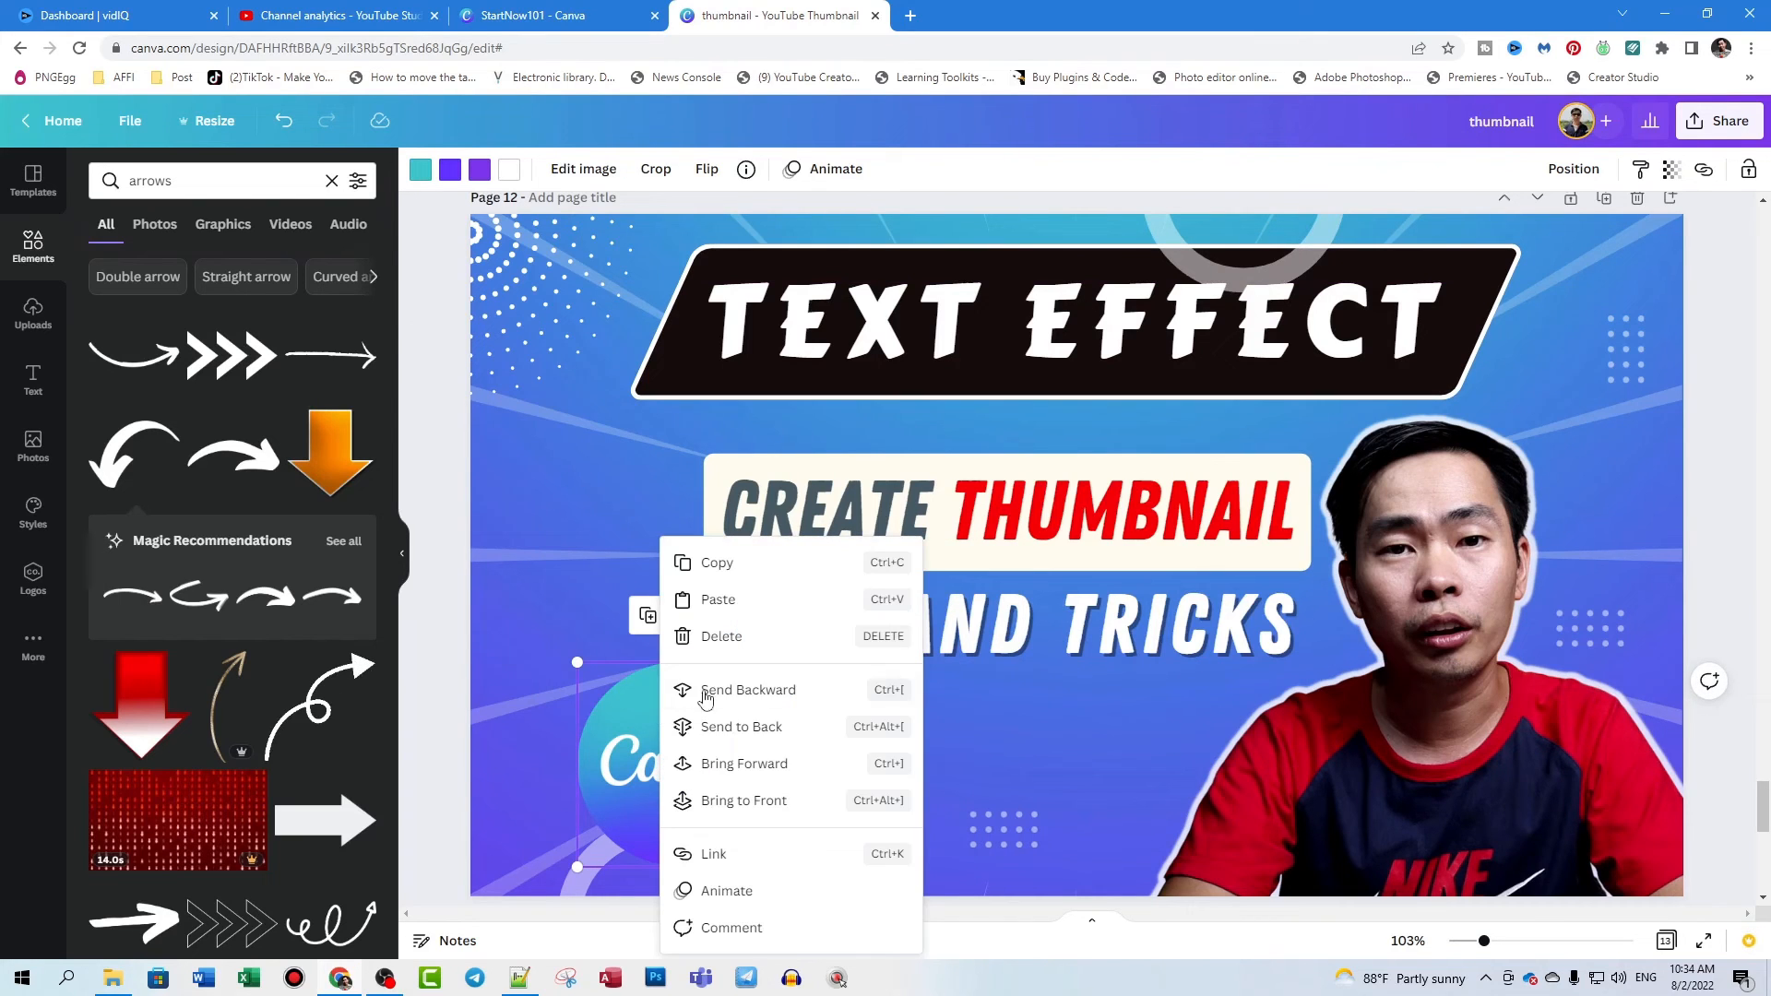
pyautogui.click(780, 764)
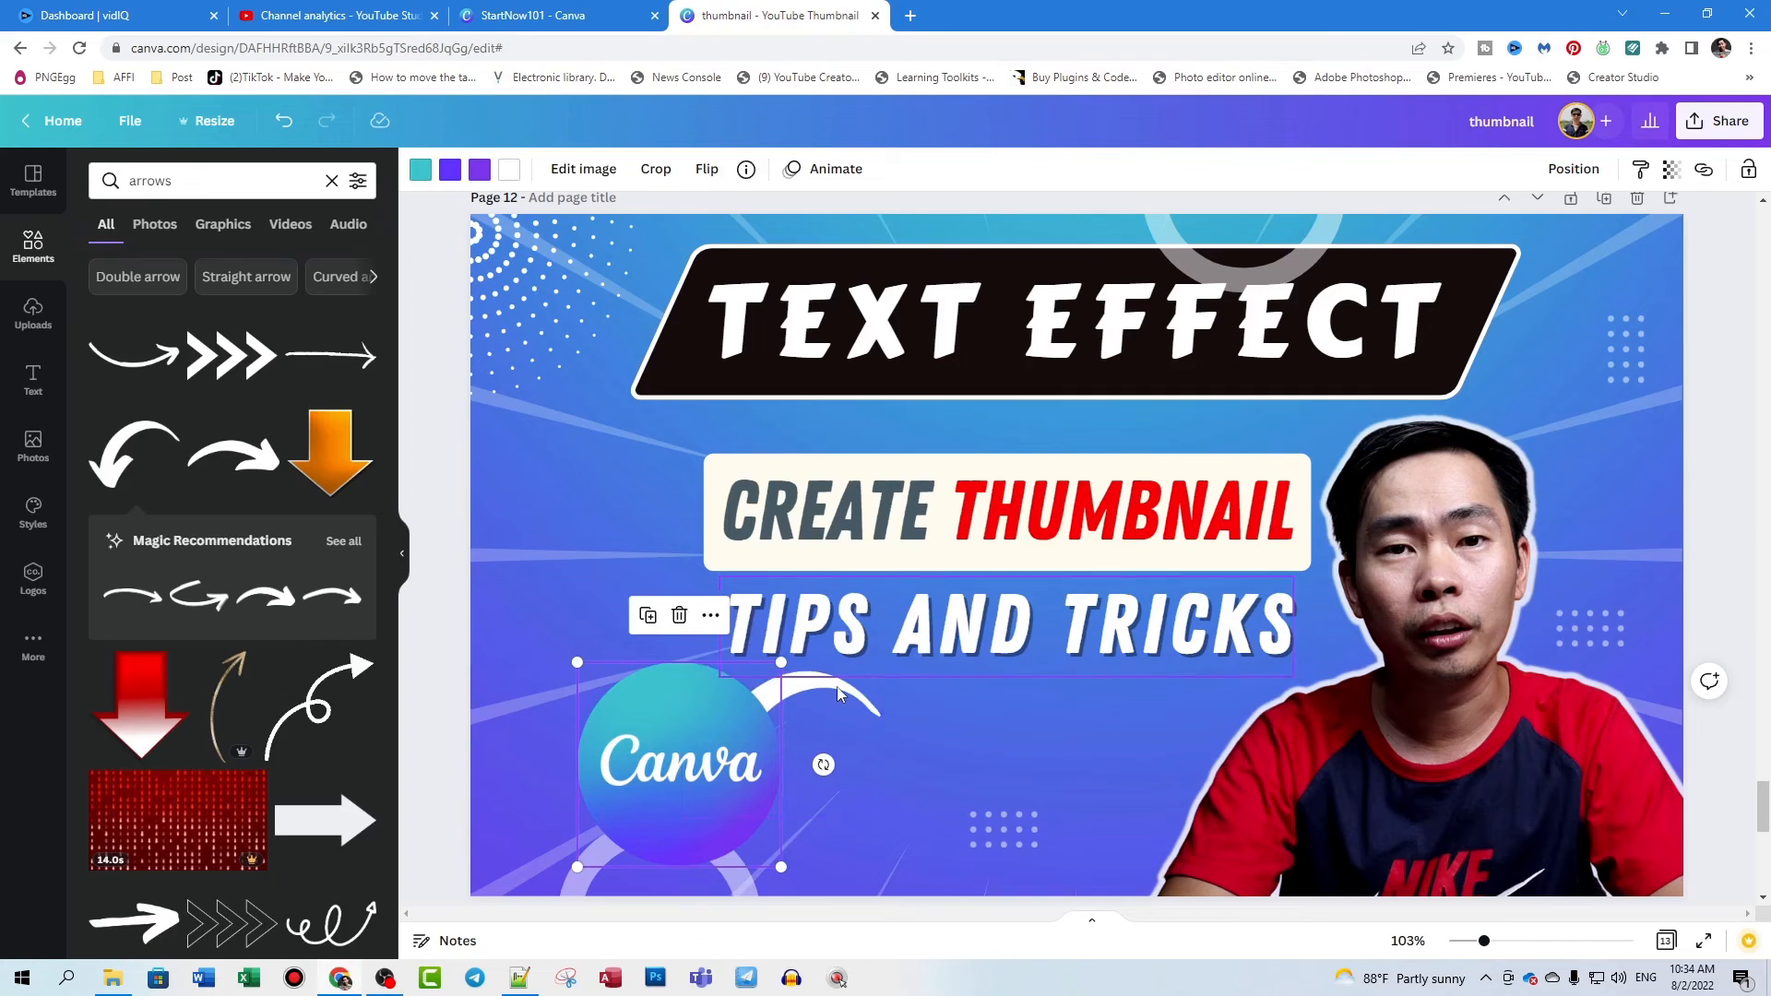
pyautogui.click(835, 671)
pyautogui.click(769, 694)
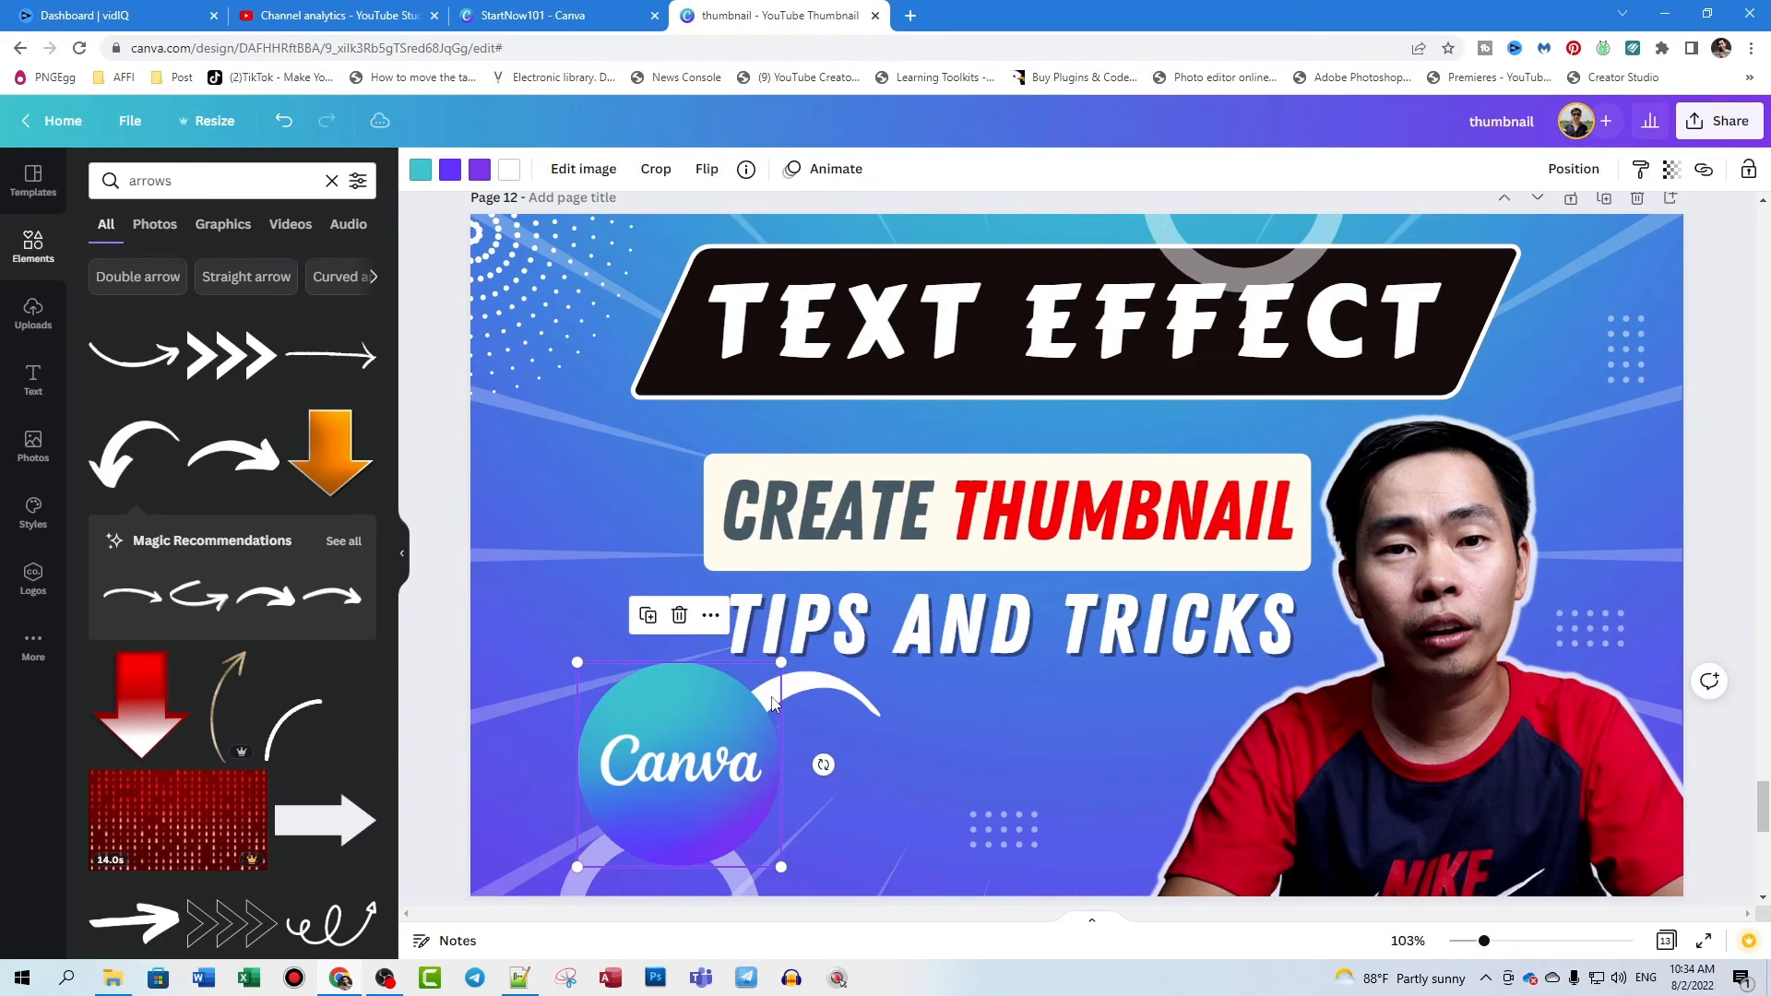
pyautogui.moveTo(876, 711); pyautogui.dragTo(961, 741)
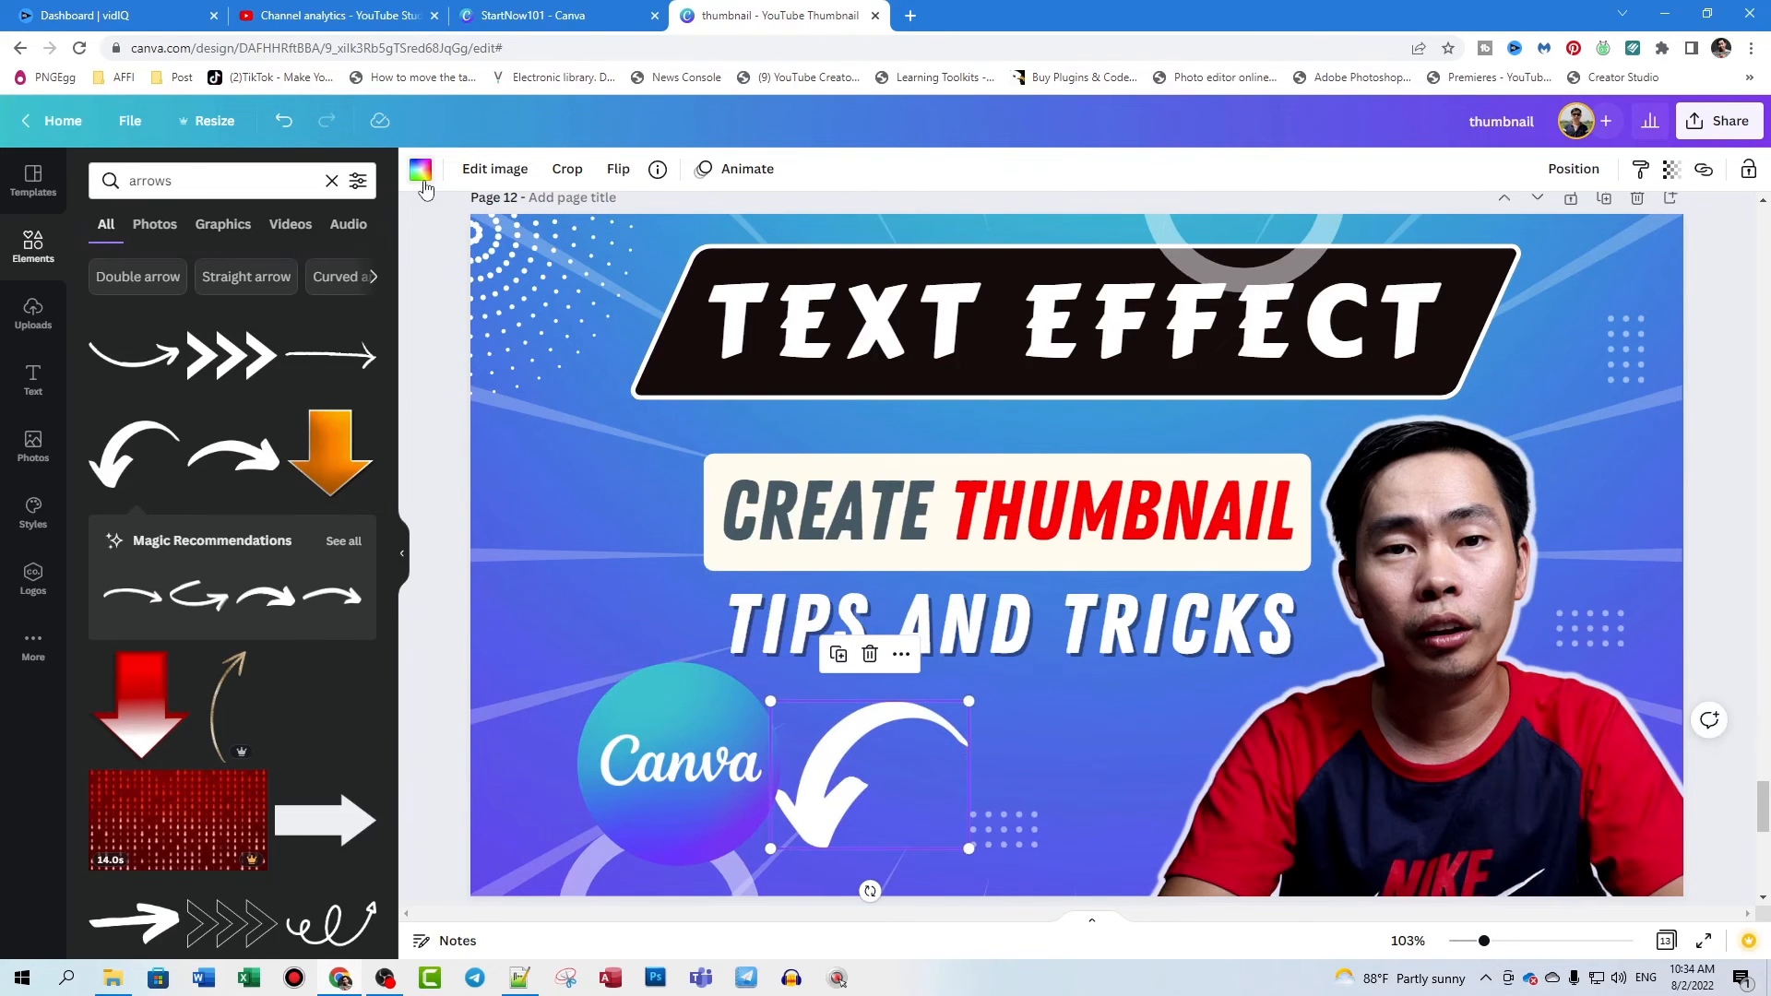
# - Colour the curved arrow yellow and flip it horizontally and vertically so it points upward
pyautogui.click(421, 169)
pyautogui.click(209, 517)
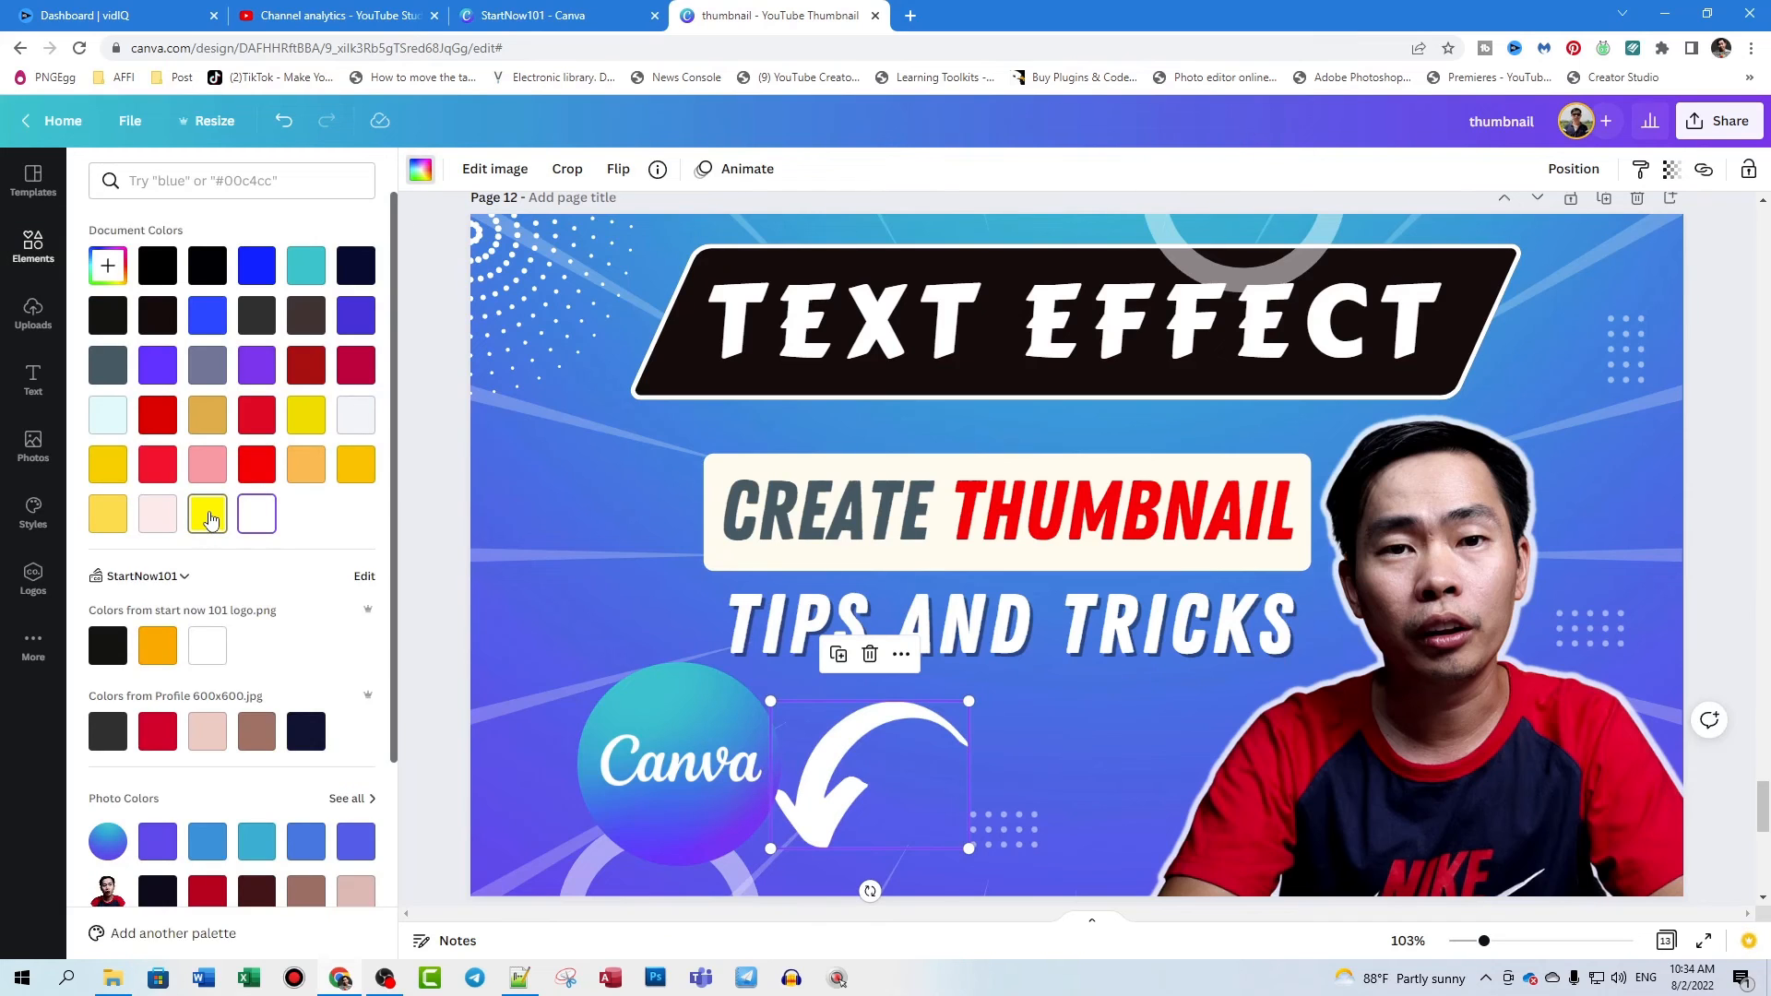
pyautogui.click(620, 175)
pyautogui.click(638, 221)
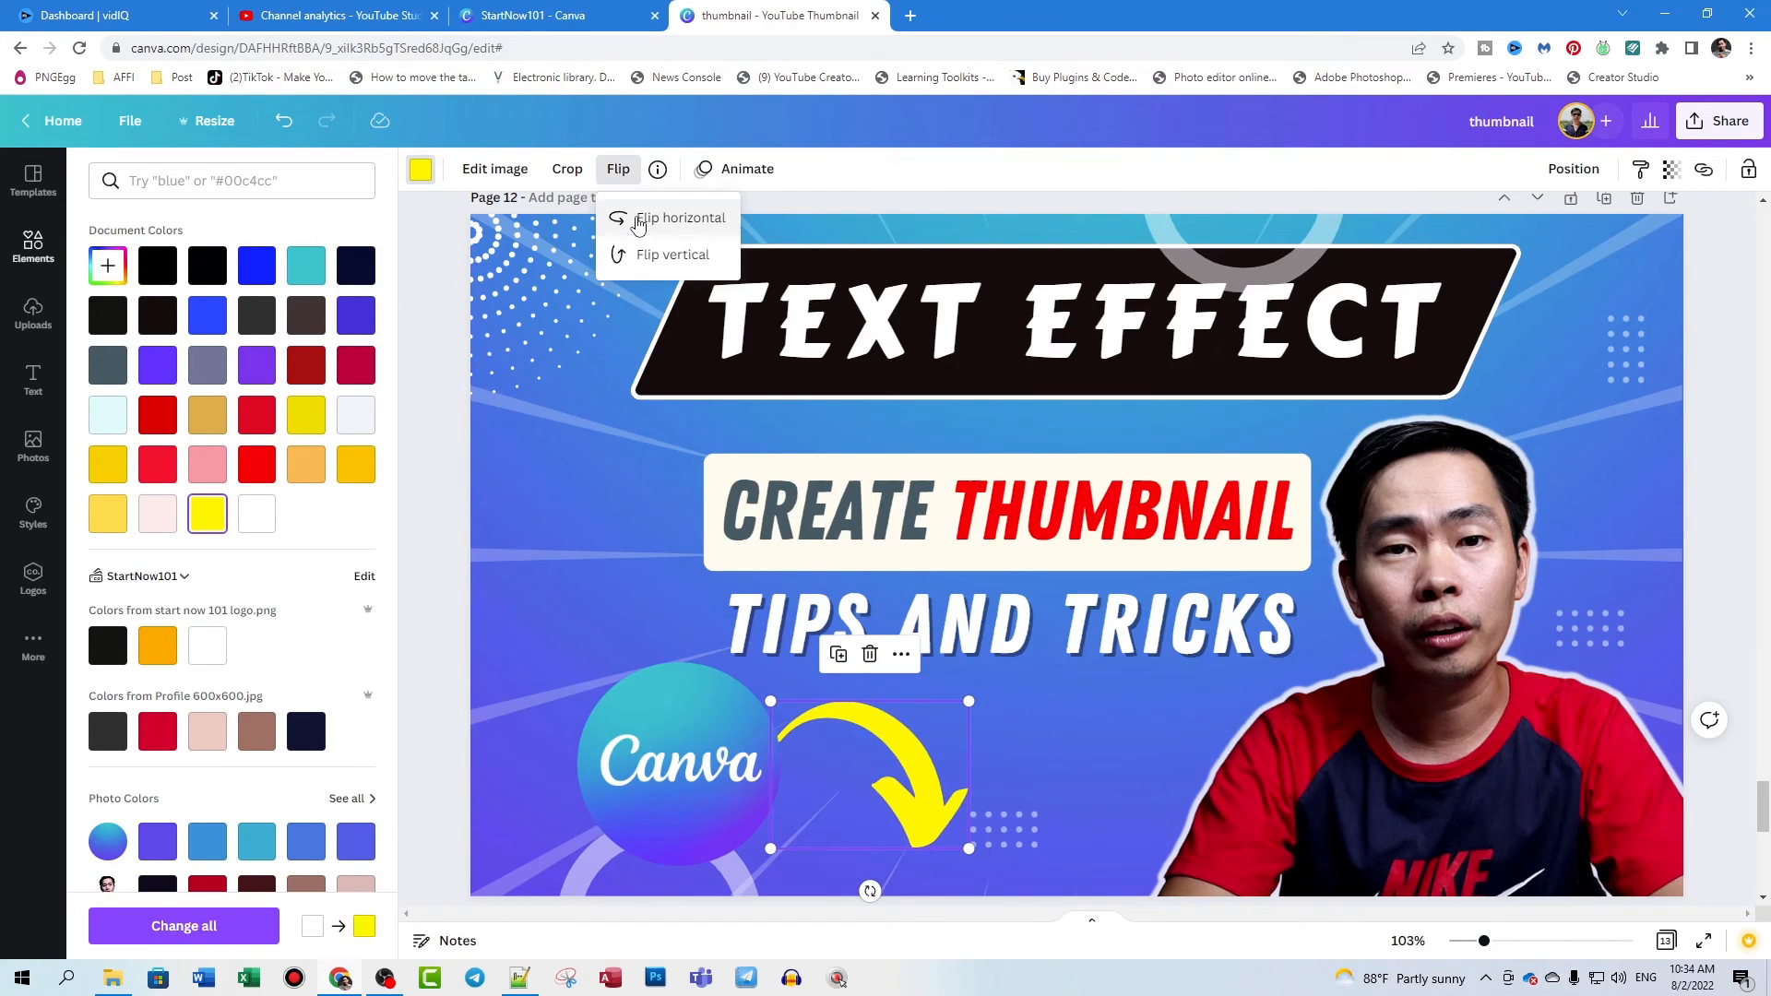
pyautogui.click(639, 224)
pyautogui.click(638, 224)
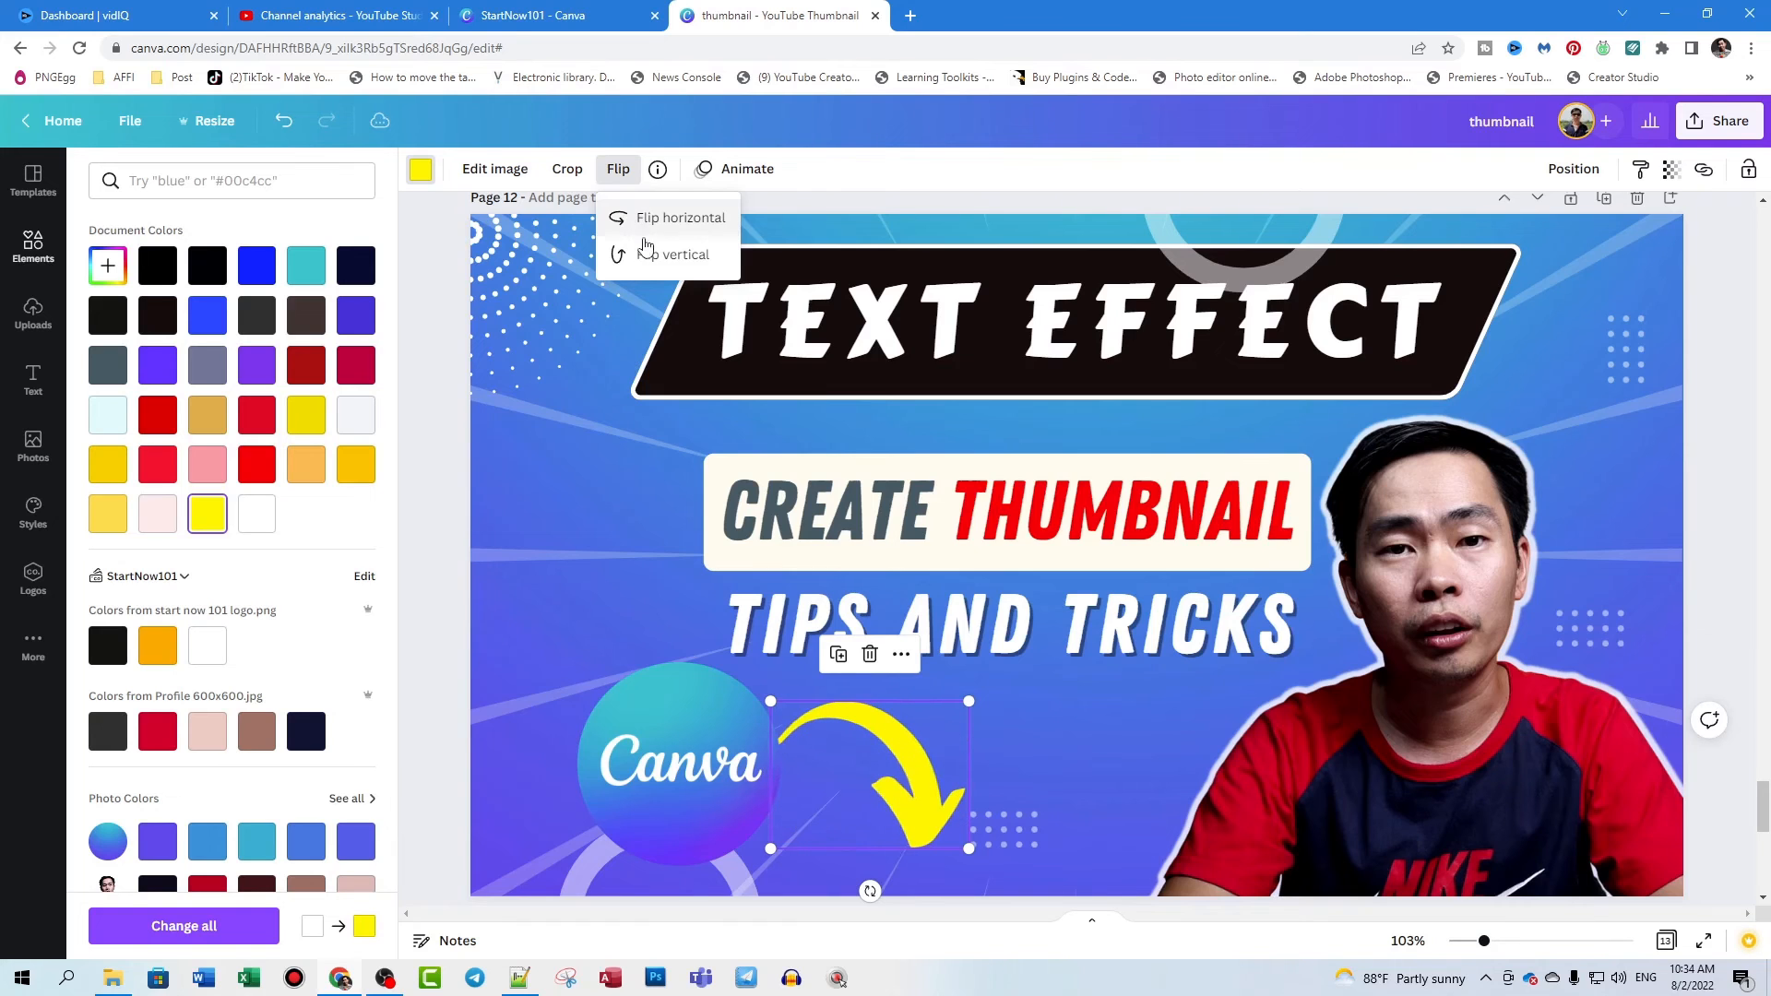
pyautogui.click(658, 259)
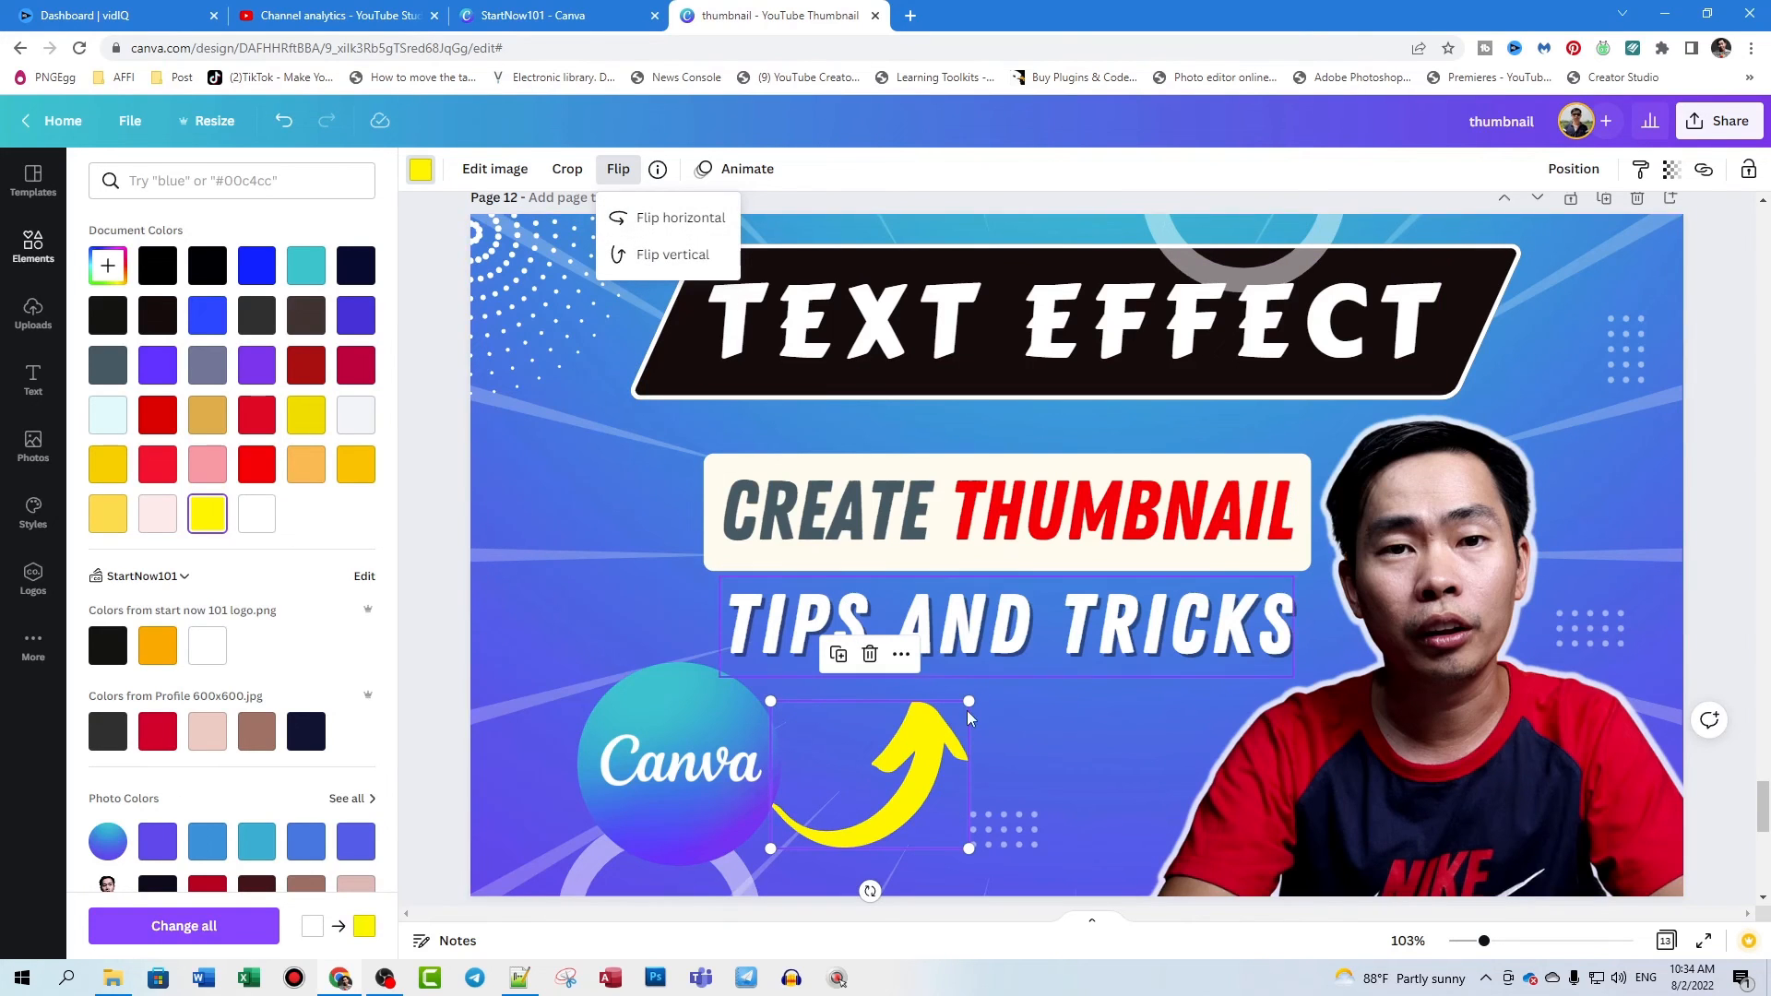
# - Shrink the yellow arrow and tuck its tail against the Canva logo's right edge, below the "TIPS AND TRICKS" heading
pyautogui.click(1079, 763)
pyautogui.moveTo(925, 792); pyautogui.dragTo(862, 764)
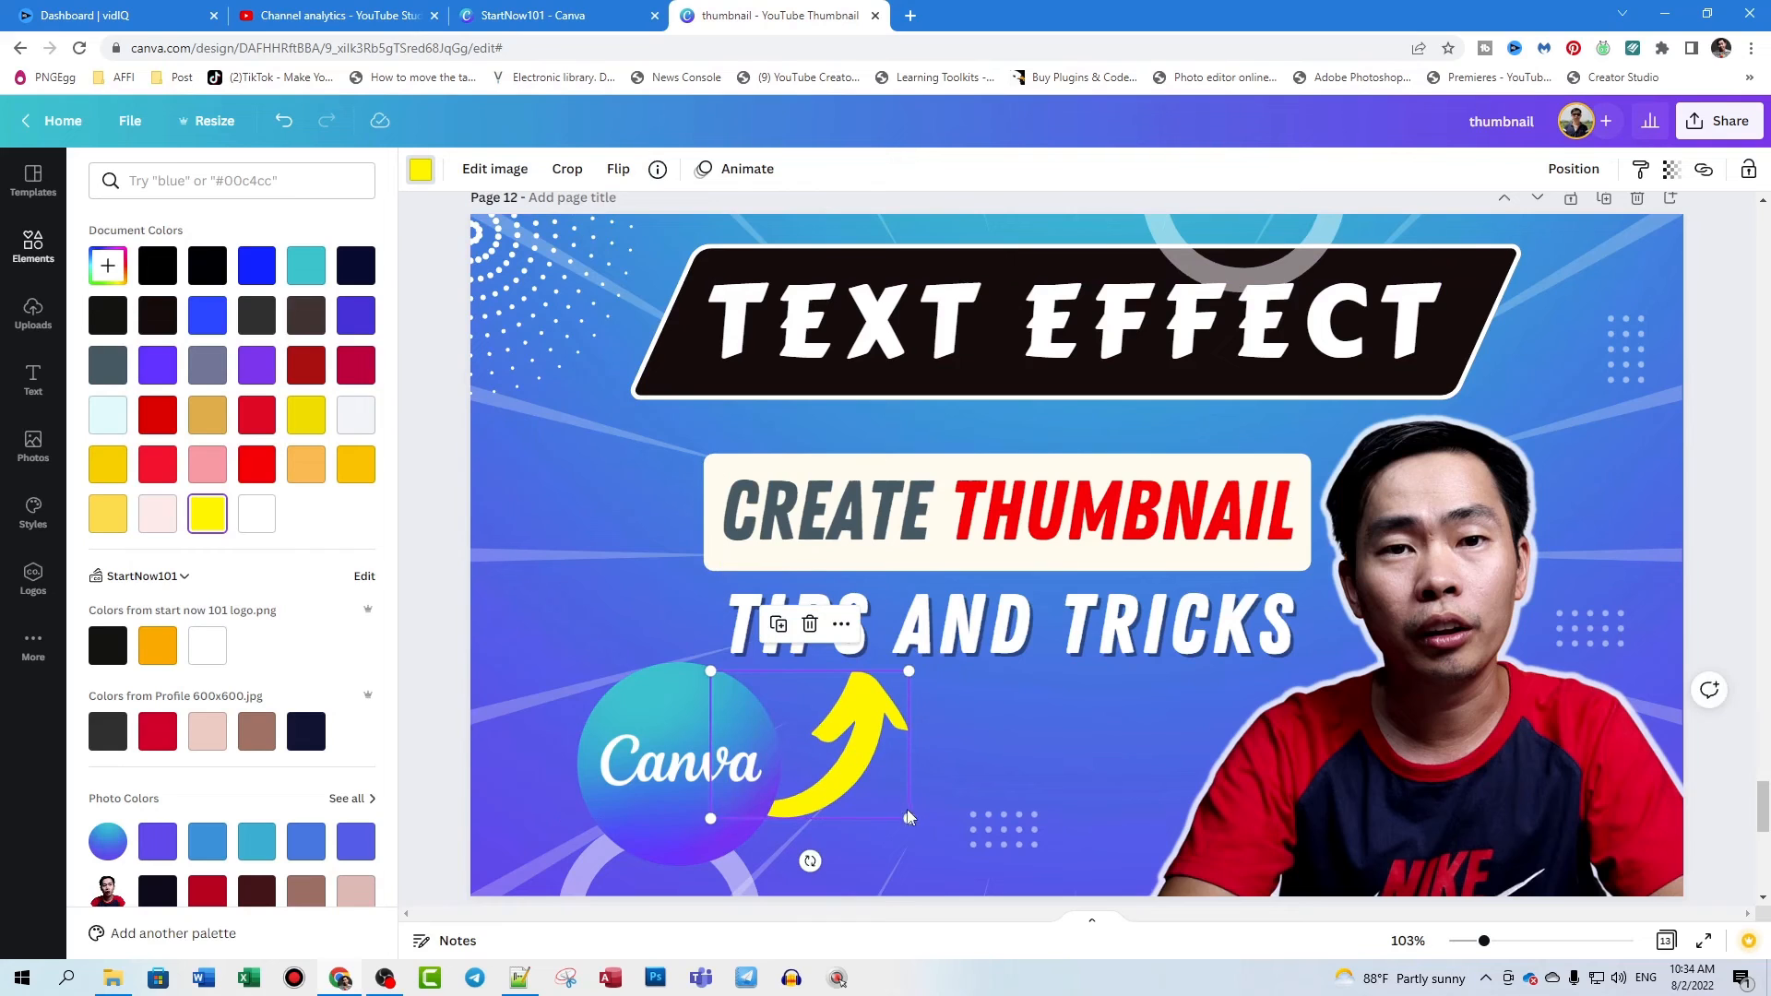
pyautogui.moveTo(908, 819); pyautogui.dragTo(860, 781)
pyautogui.moveTo(831, 710); pyautogui.dragTo(856, 745)
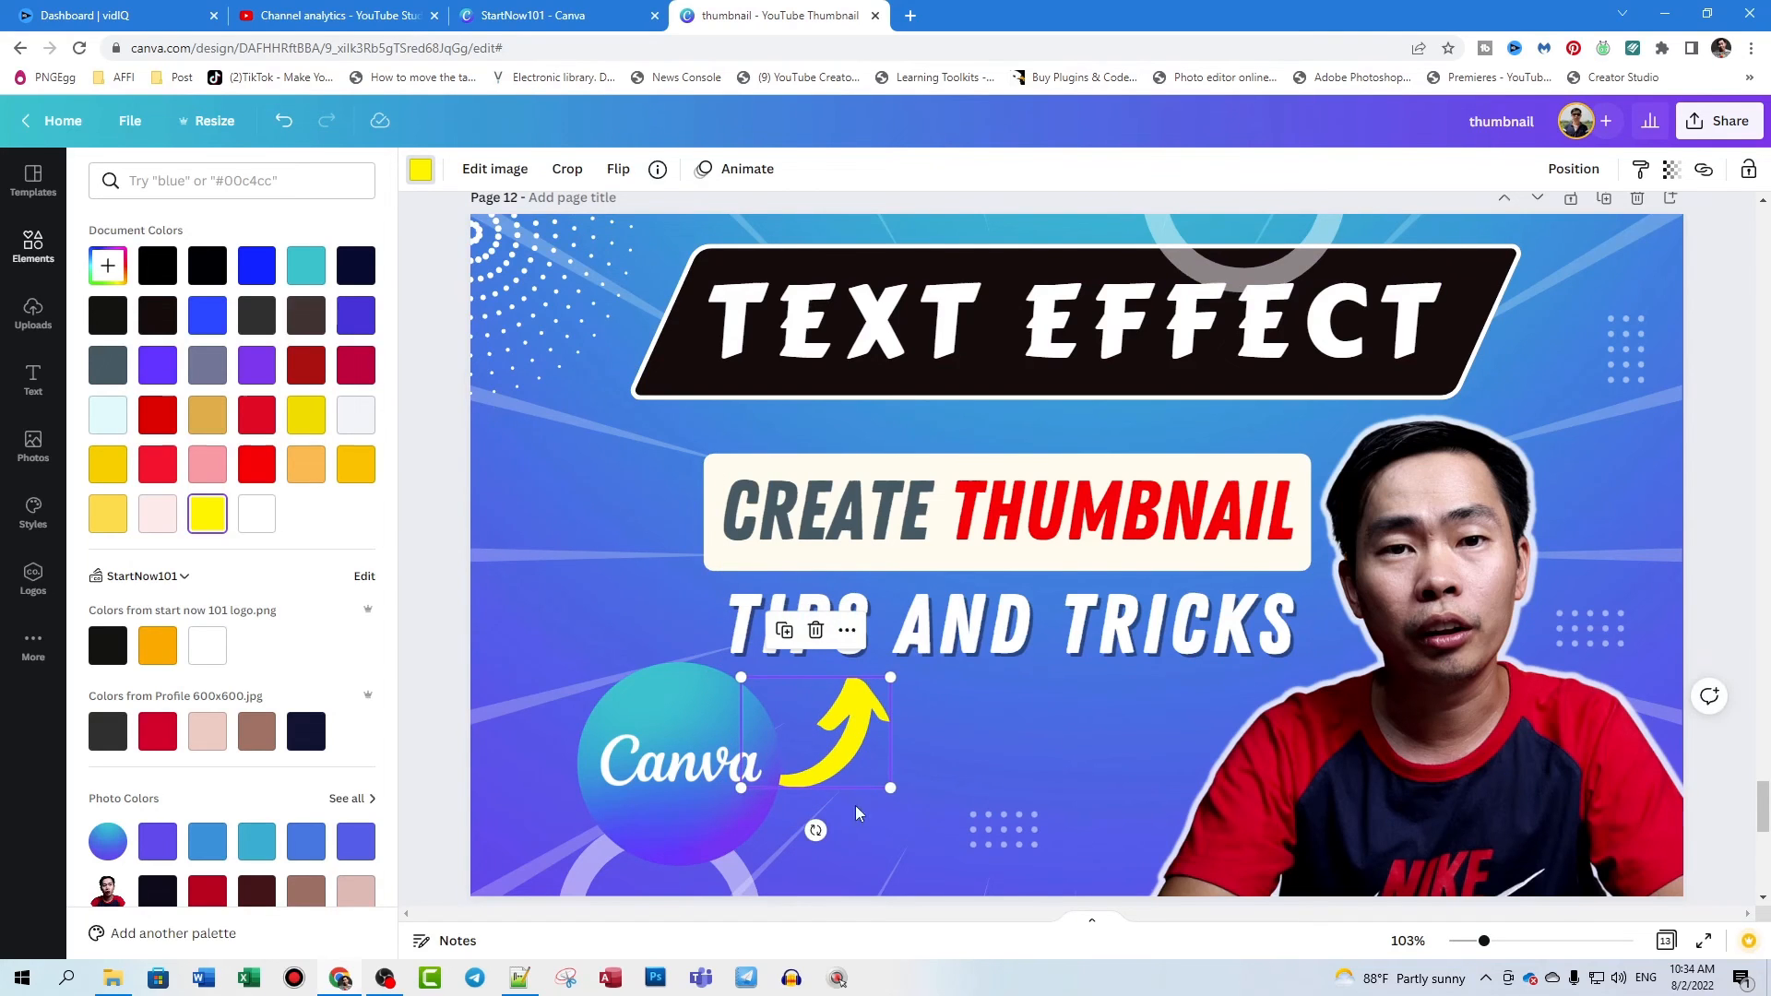
pyautogui.moveTo(819, 829); pyautogui.dragTo(804, 834)
pyautogui.click(976, 766)
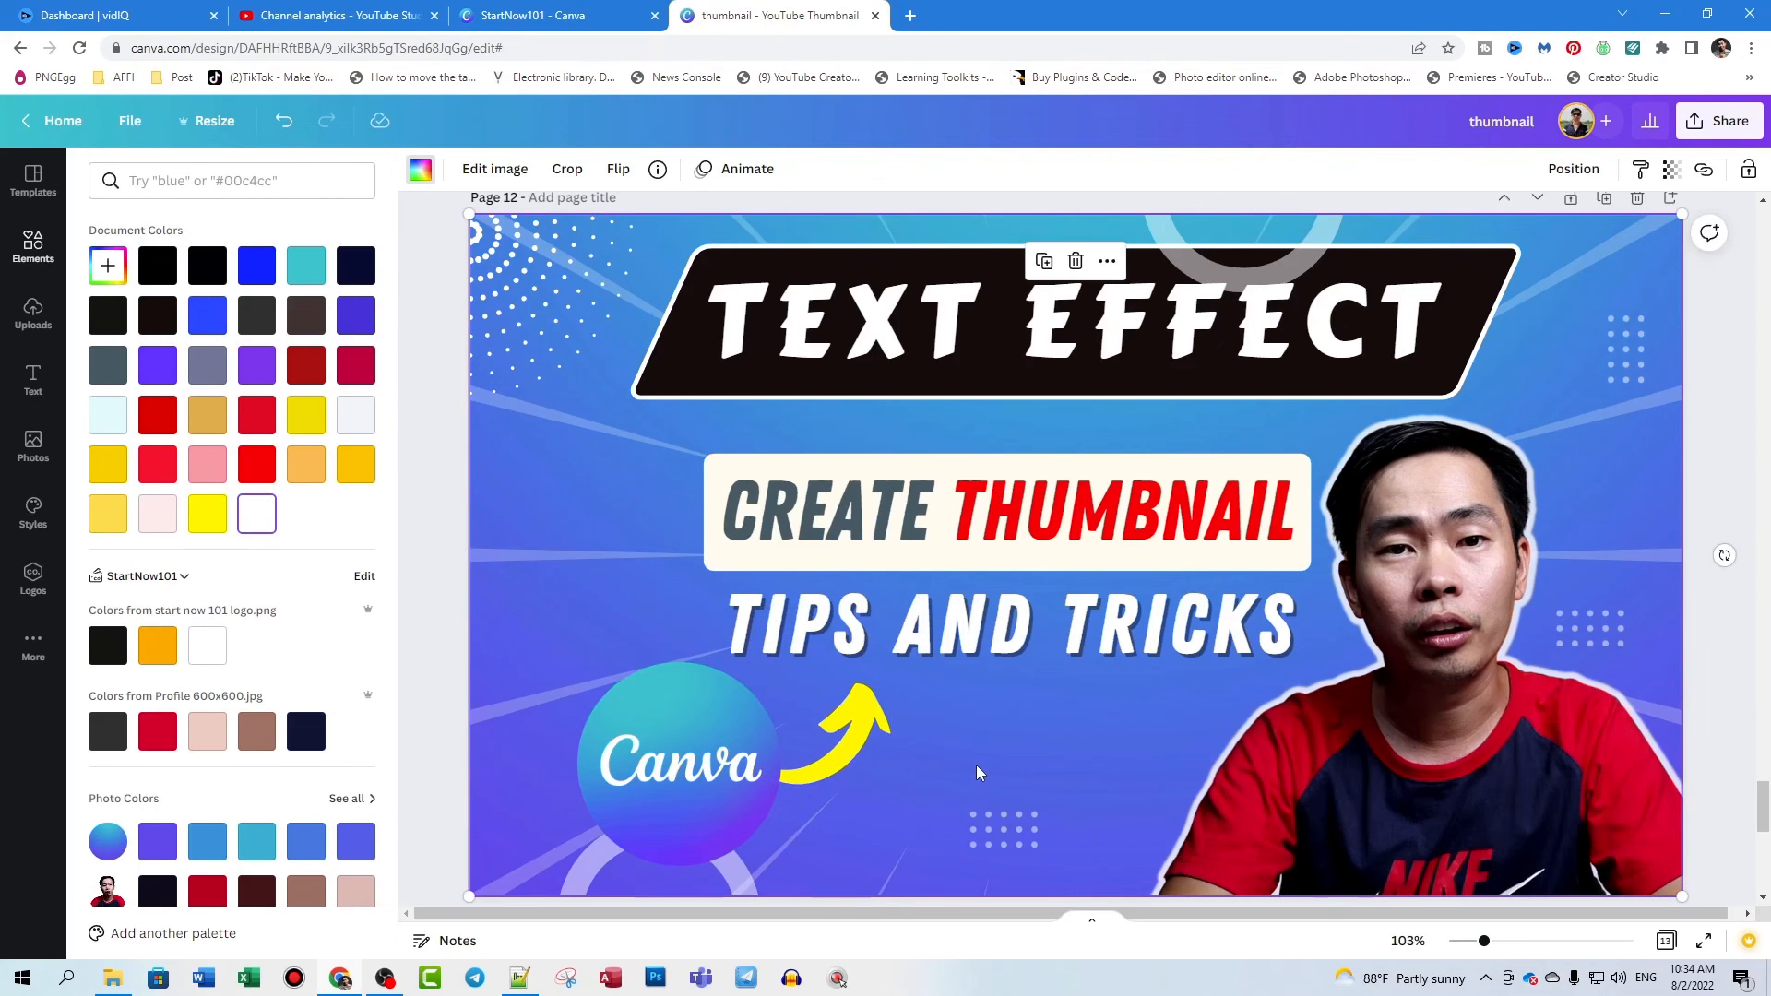
# - Download only the current page, page 12, as a PNG at size 1.5 (1920 × 1080 px)
pyautogui.click(1724, 451)
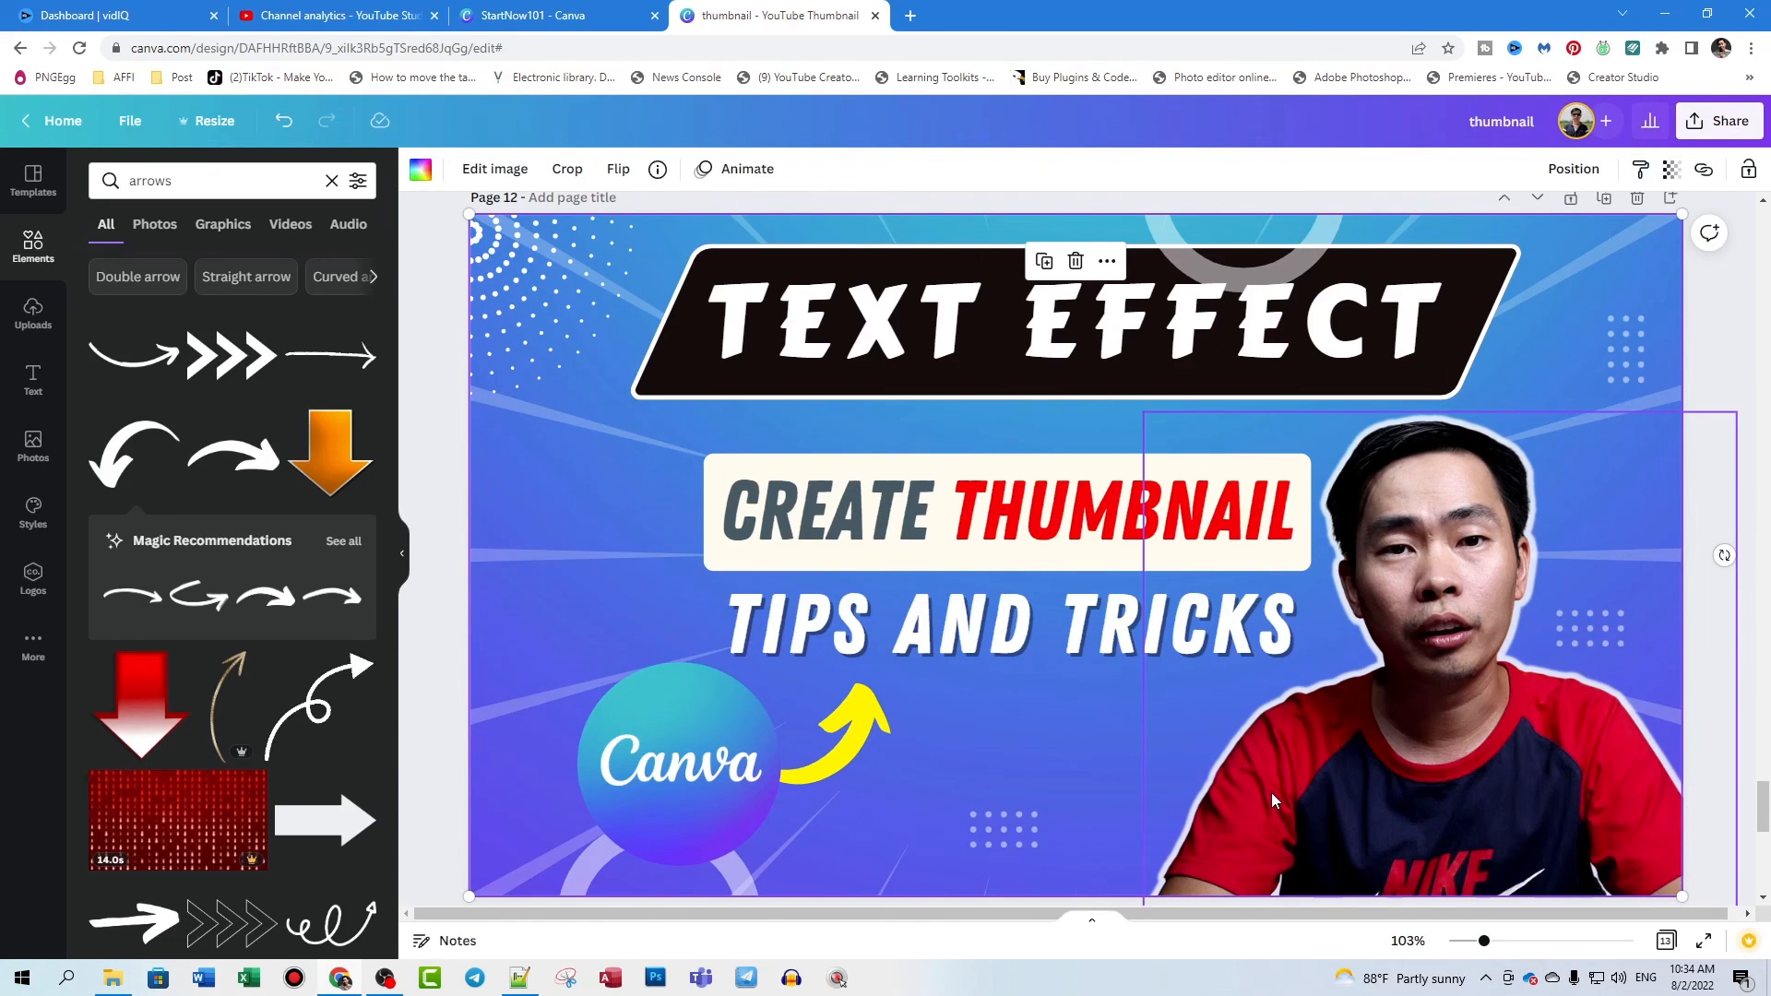
pyautogui.click(1710, 126)
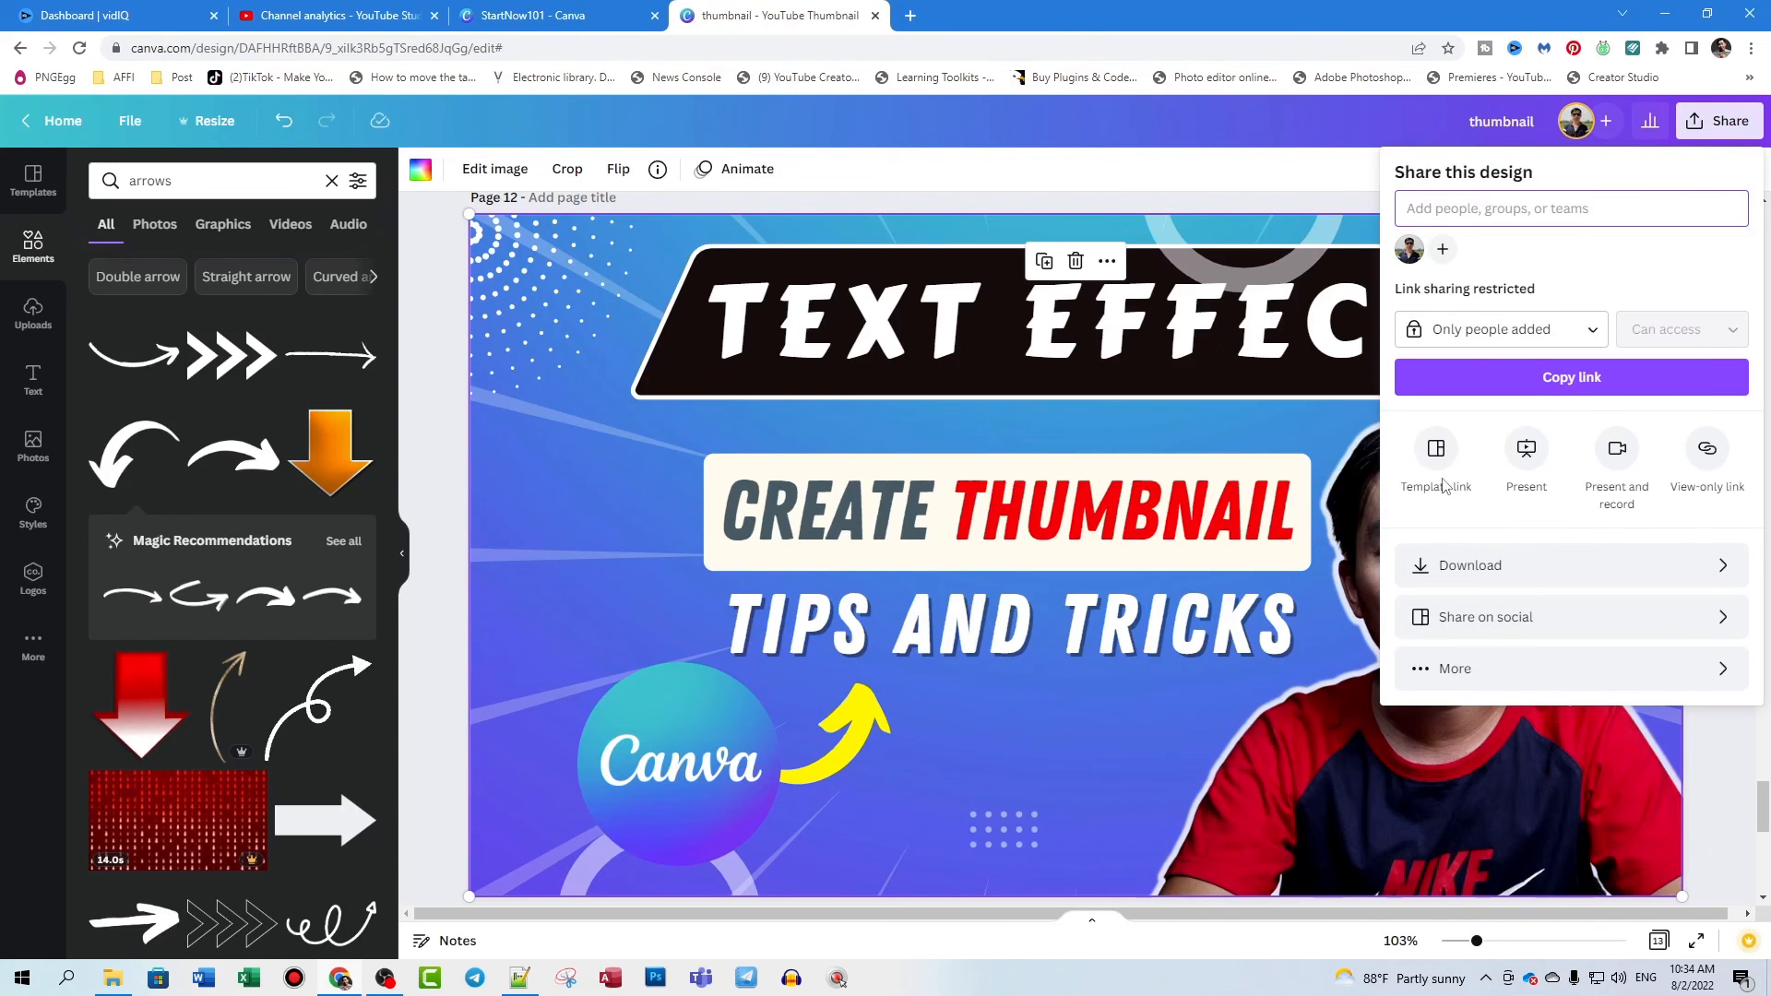
pyautogui.click(1493, 576)
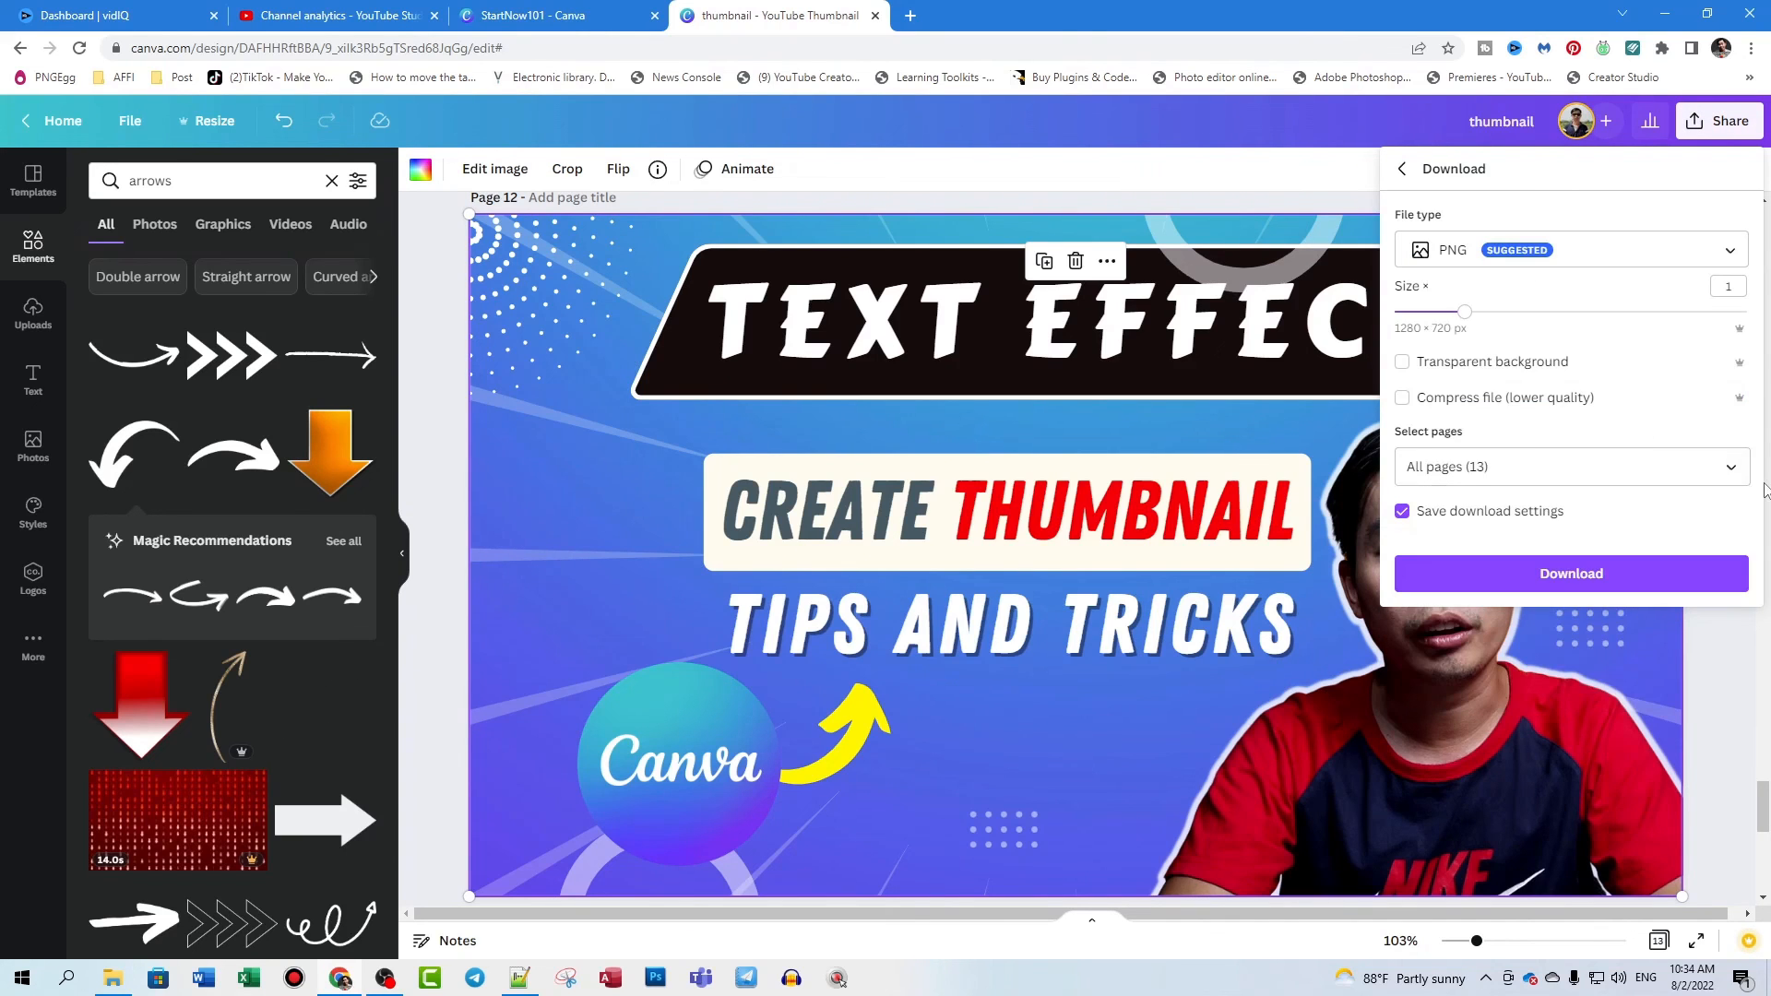
pyautogui.click(1702, 467)
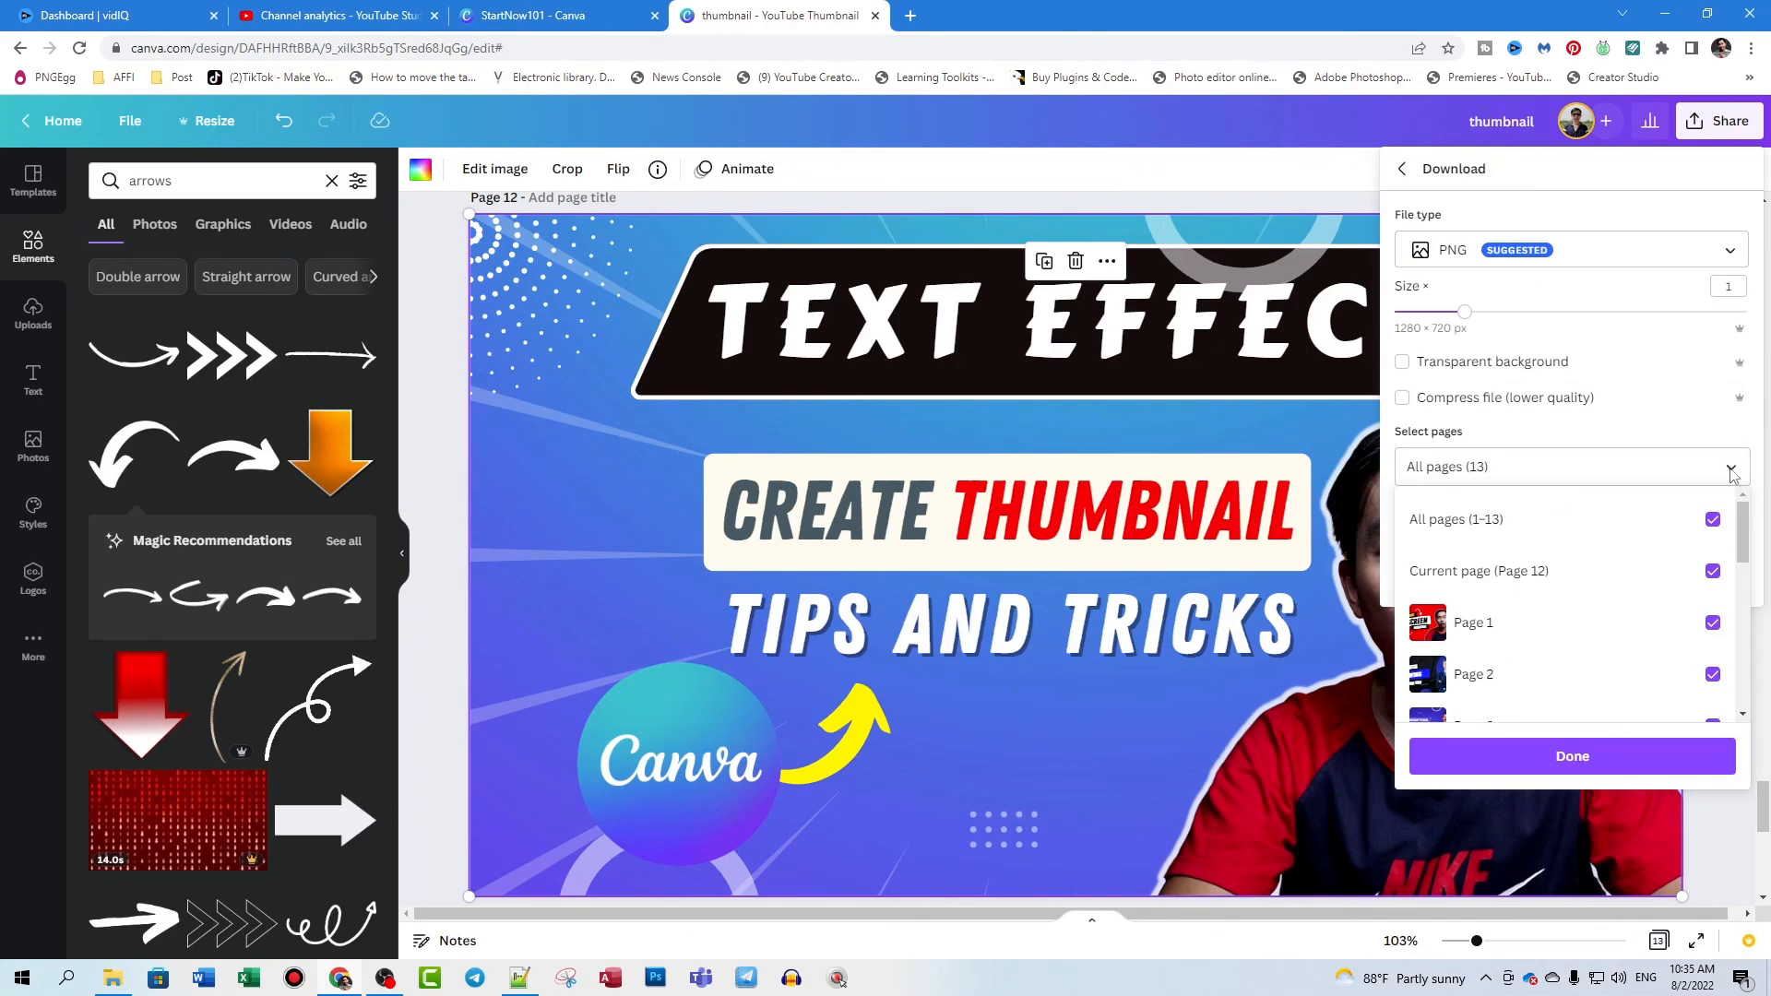
pyautogui.click(1711, 519)
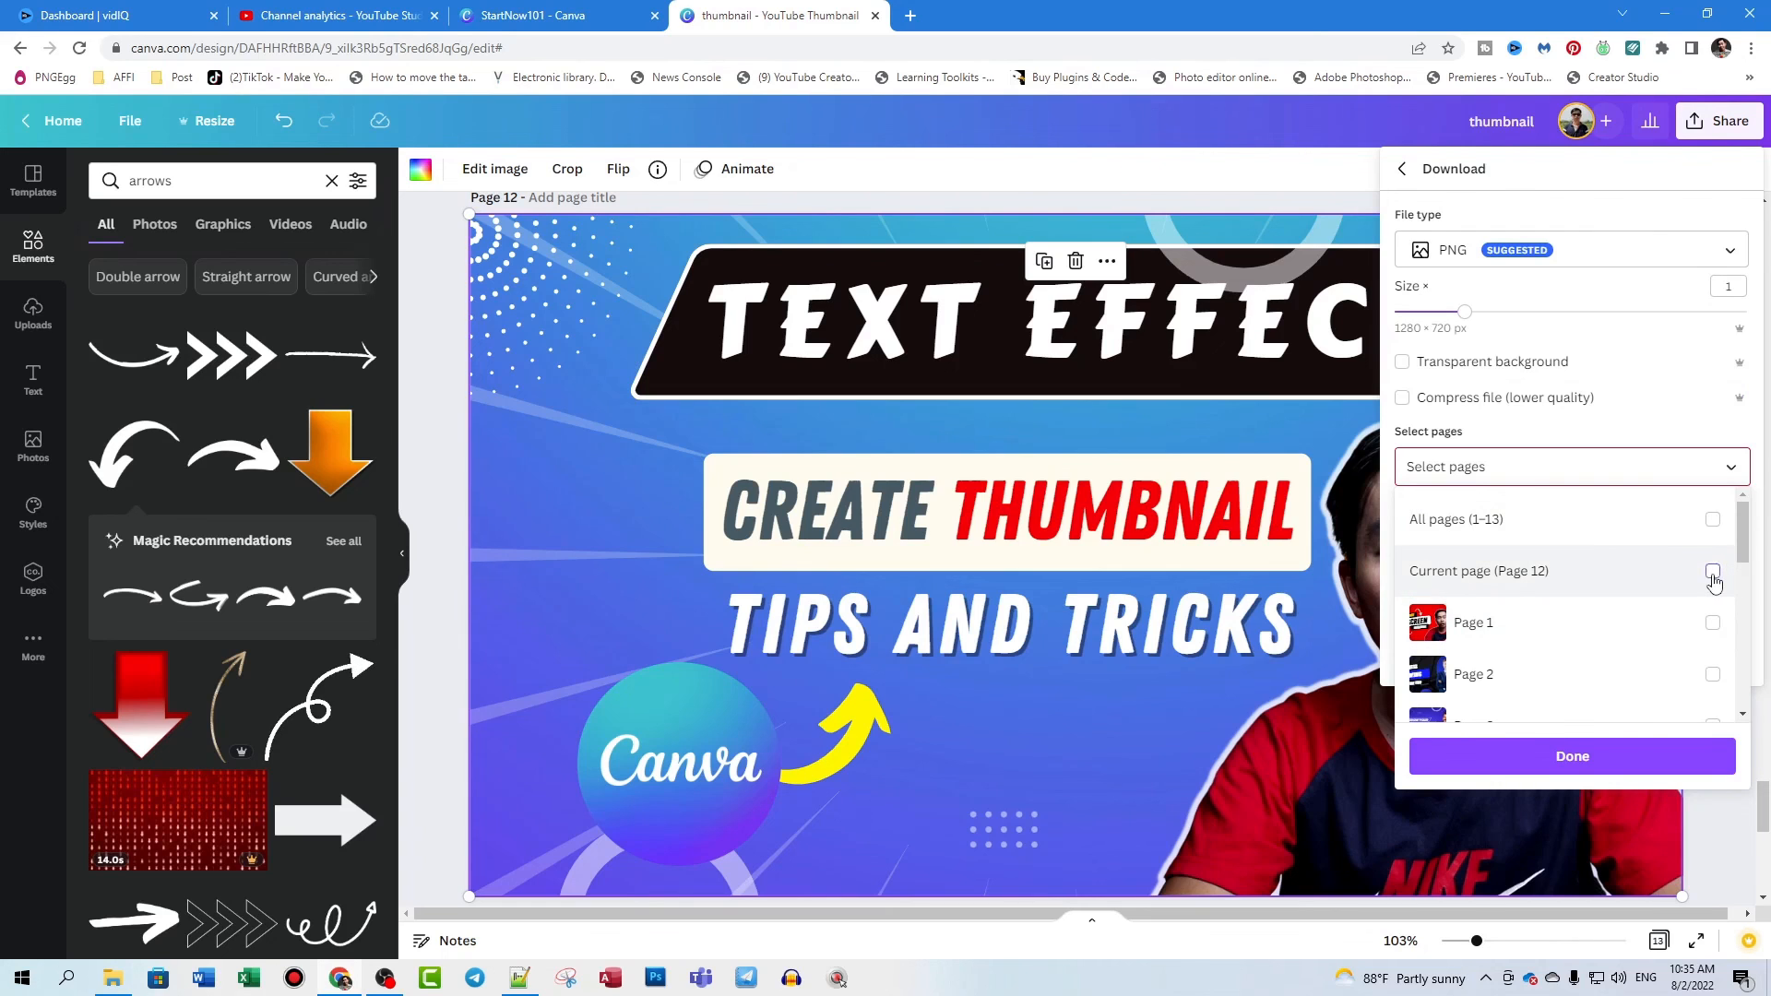
pyautogui.click(1713, 573)
pyautogui.click(1573, 759)
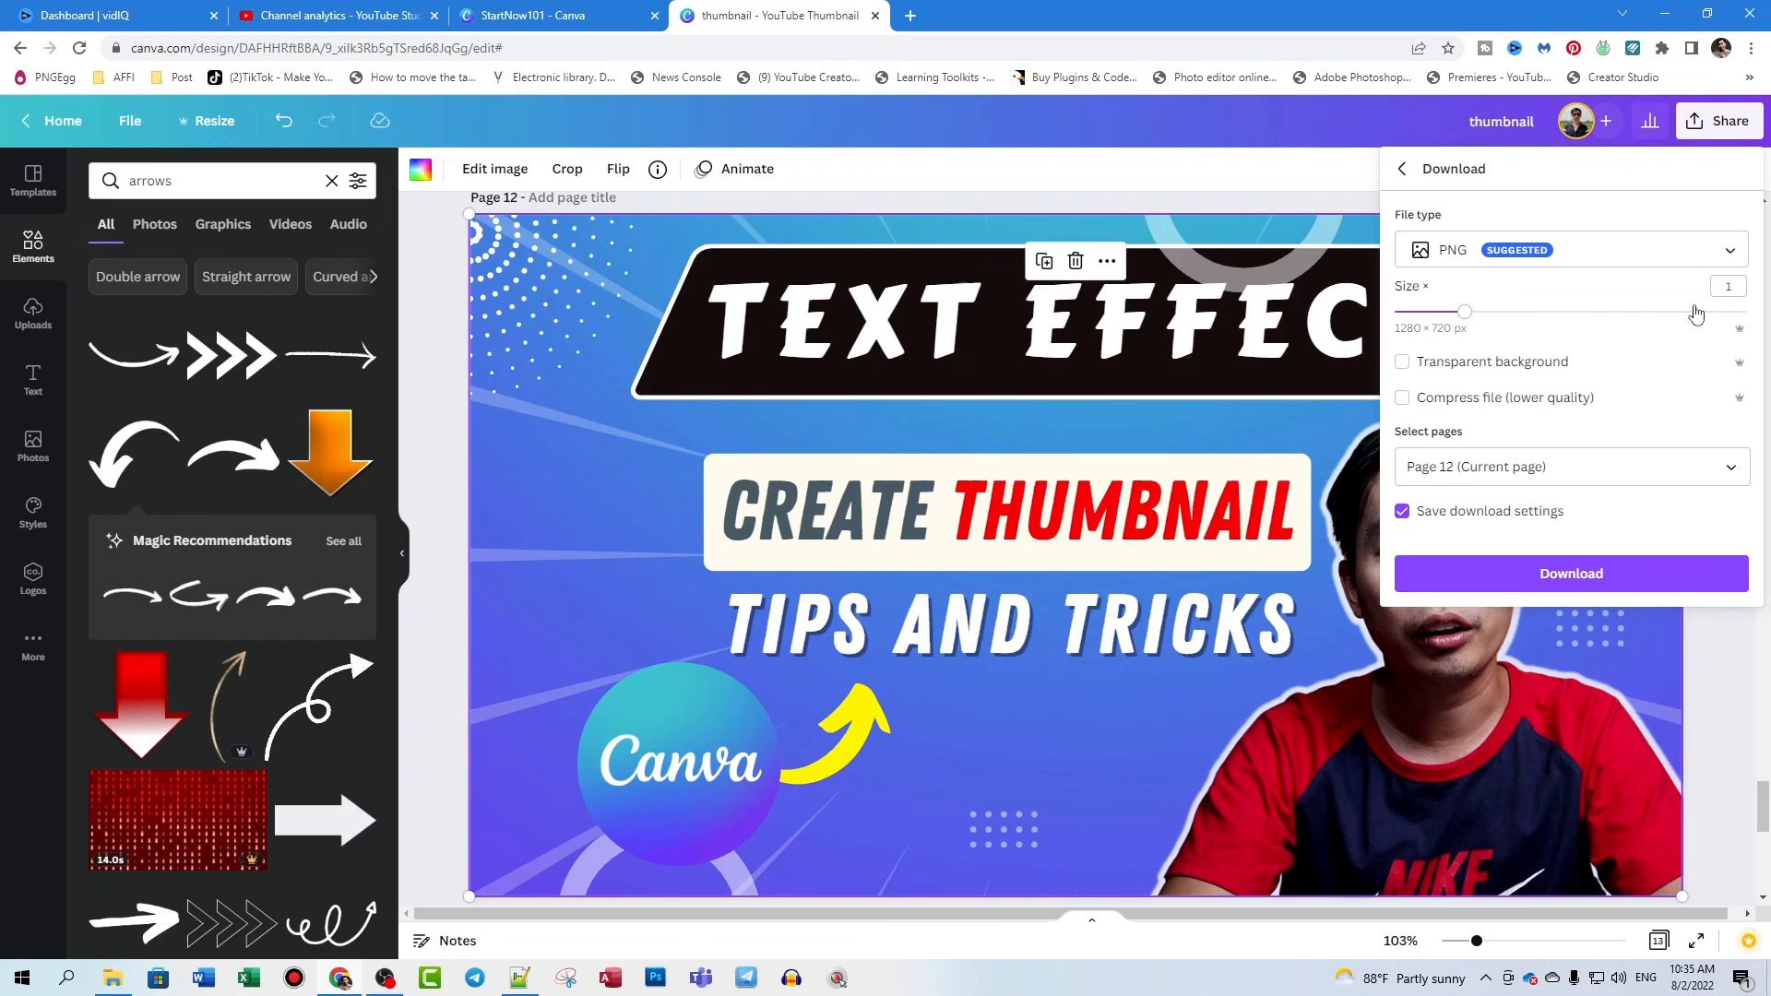
pyautogui.click(1509, 312)
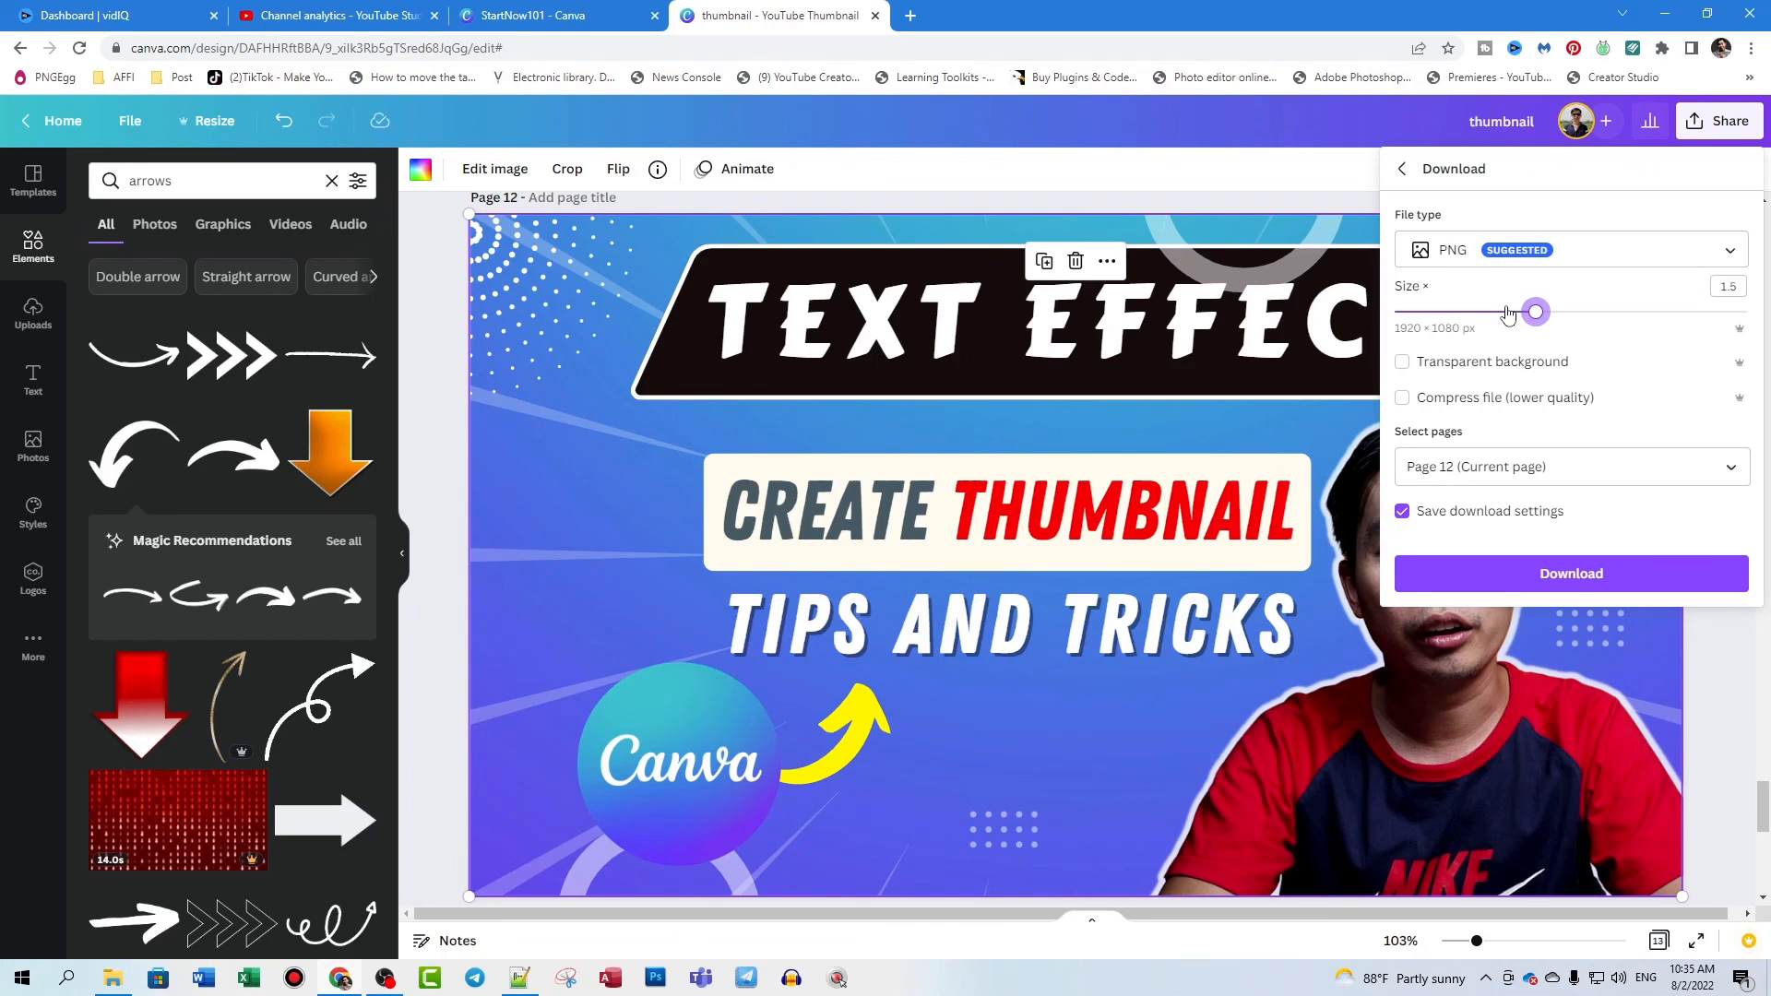
pyautogui.click(1593, 573)
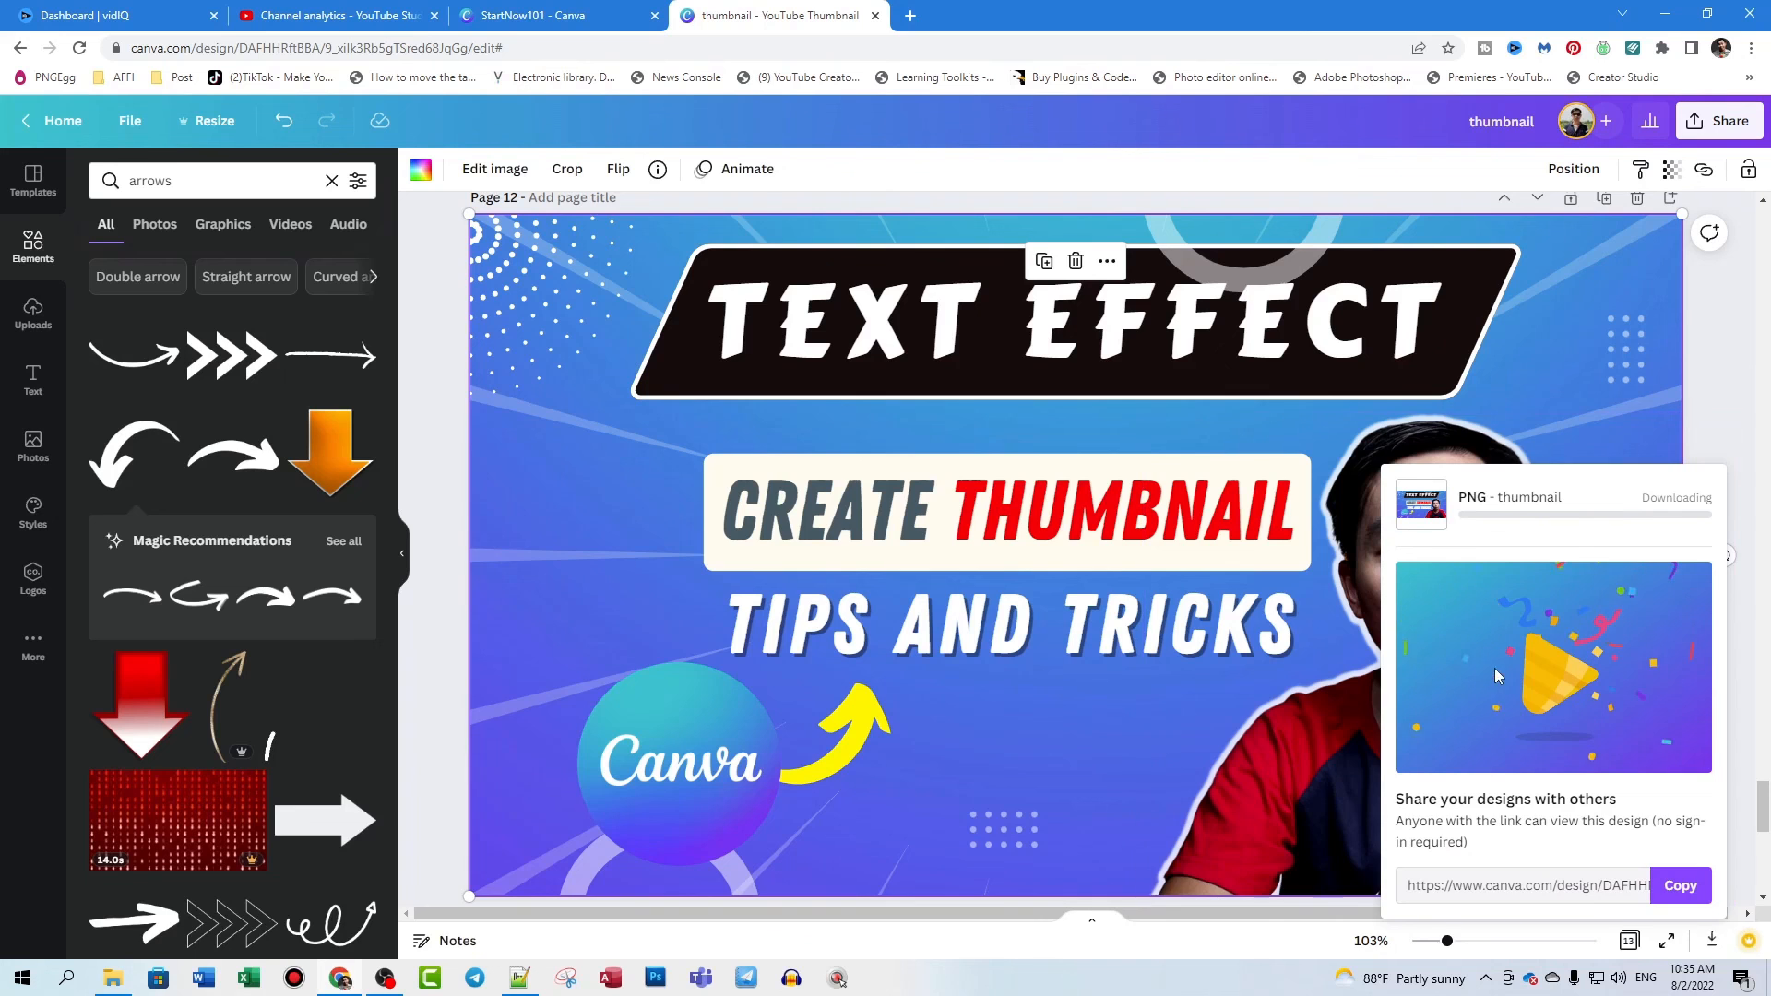